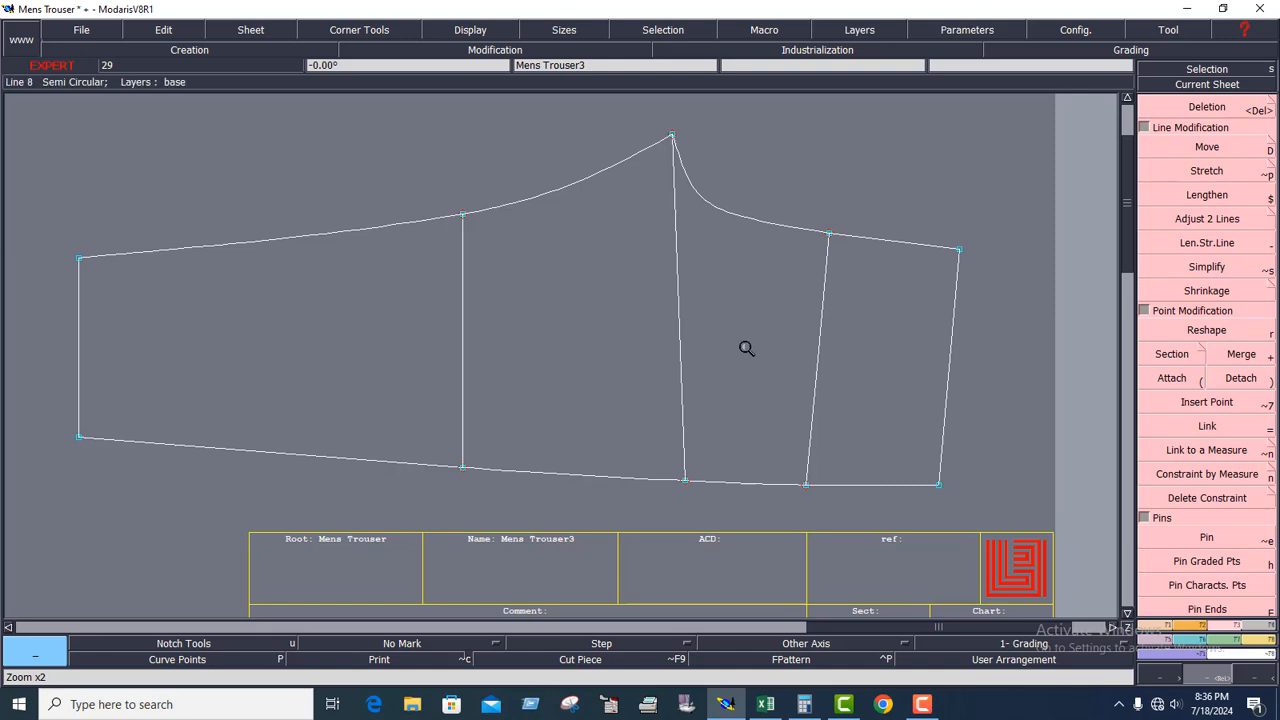
Show all pattern sheets and centre the Mens Trouser2 front sheet on the work area.
key("j")
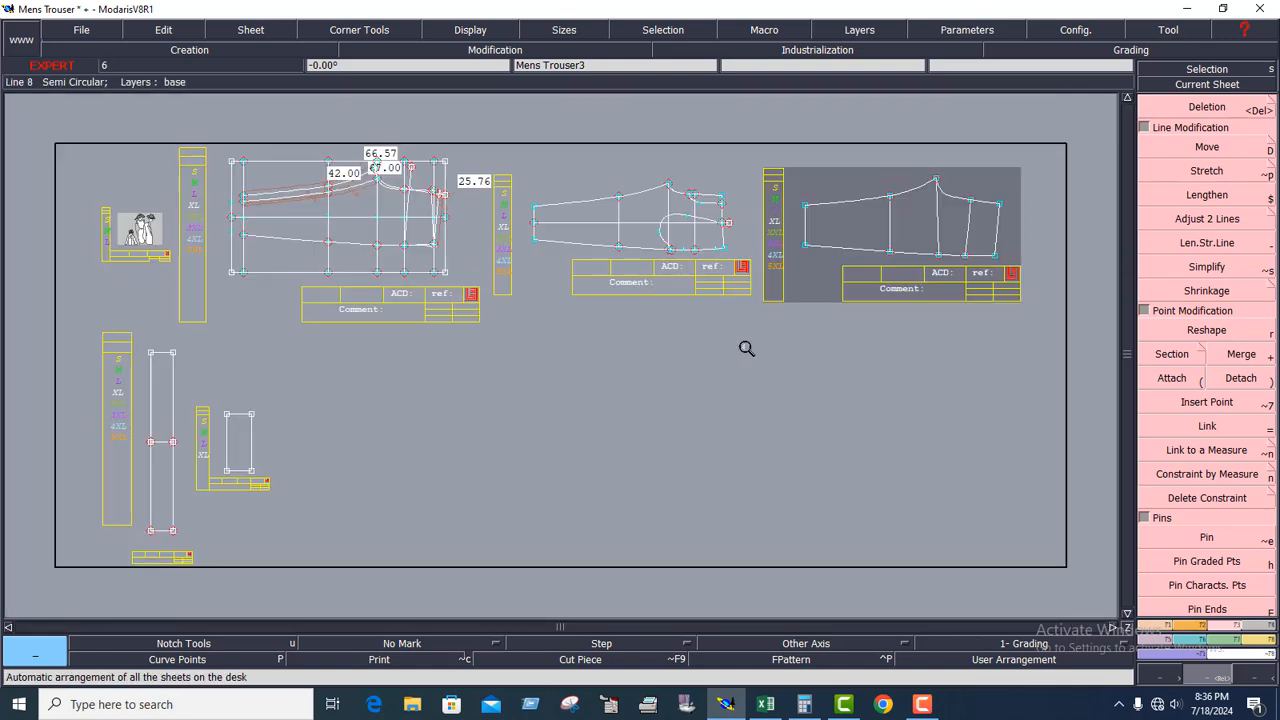
left_click(1182, 110)
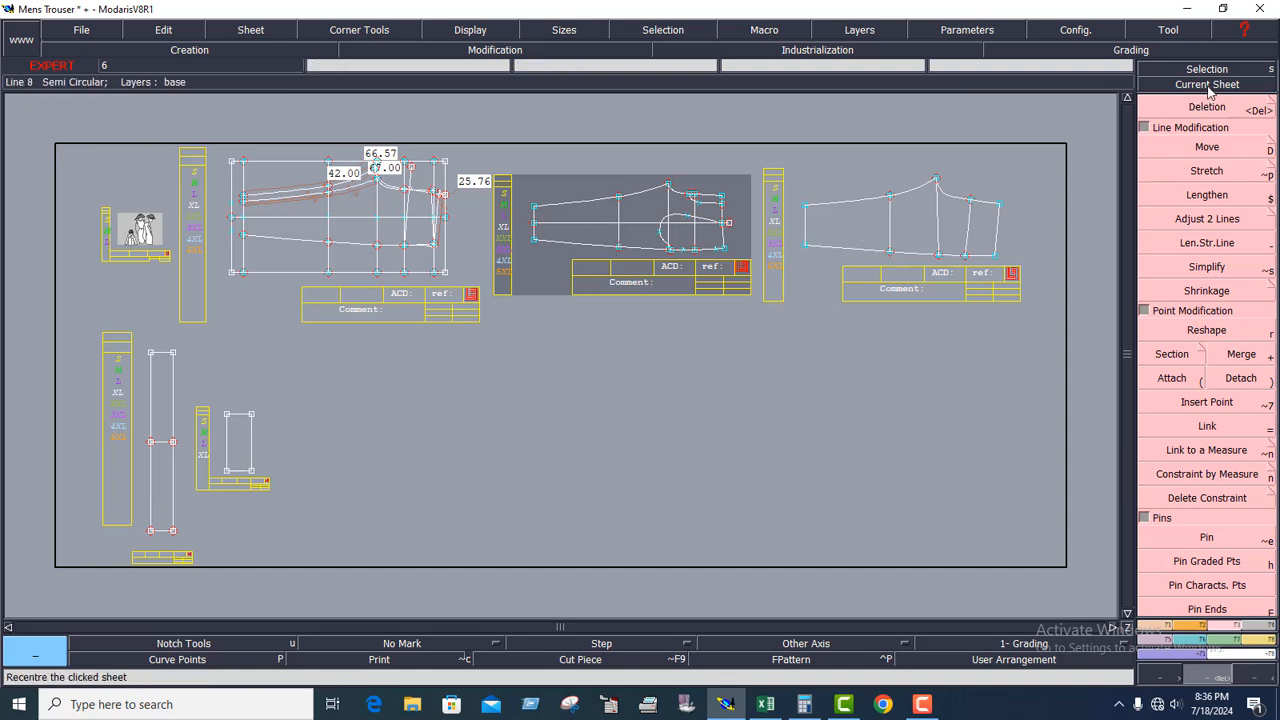
key("Home")
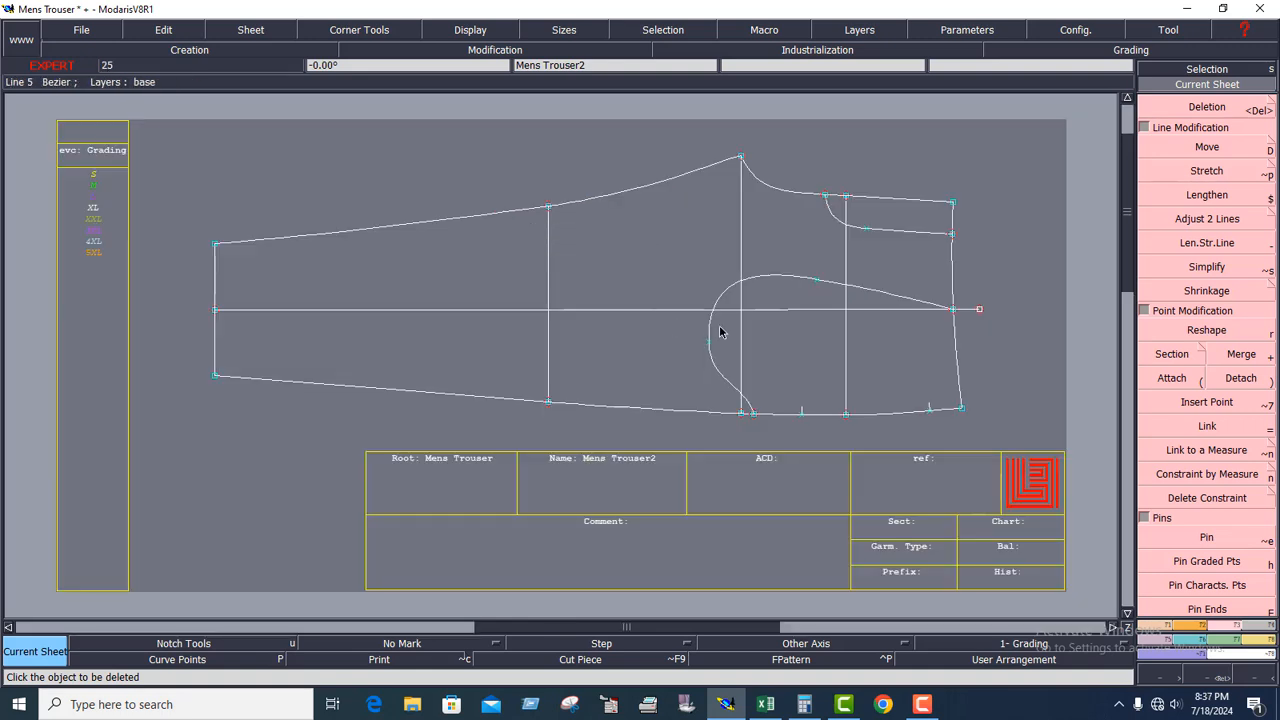
Pin the points of the Mens Trouser2 front piece, including its graded points.
left_click(1206, 561)
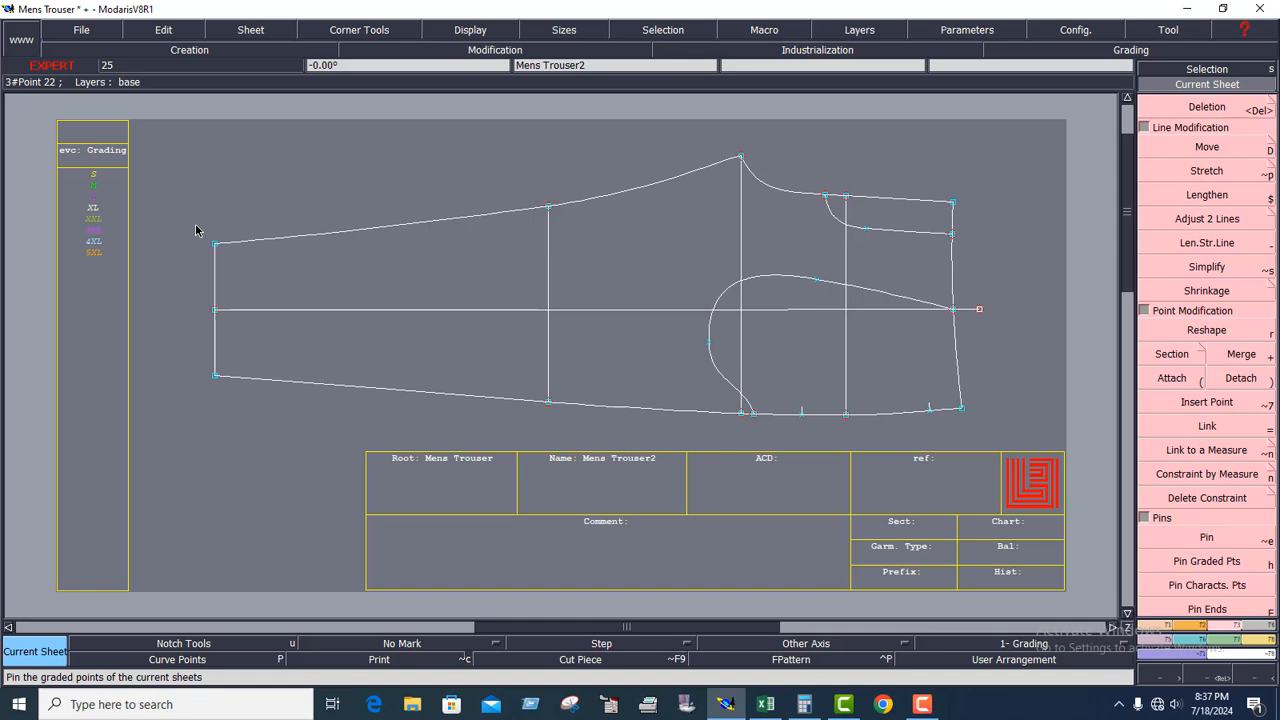
left_click_drag(196, 213, 248, 268)
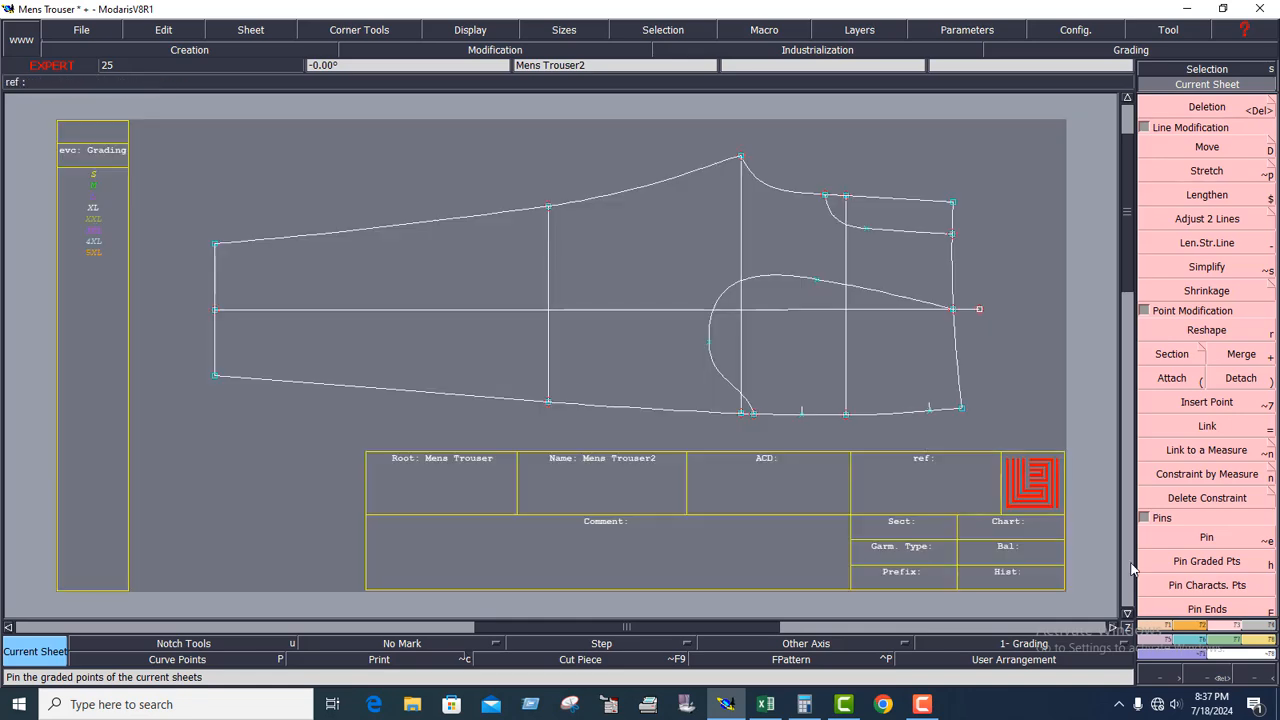
left_click(1197, 576)
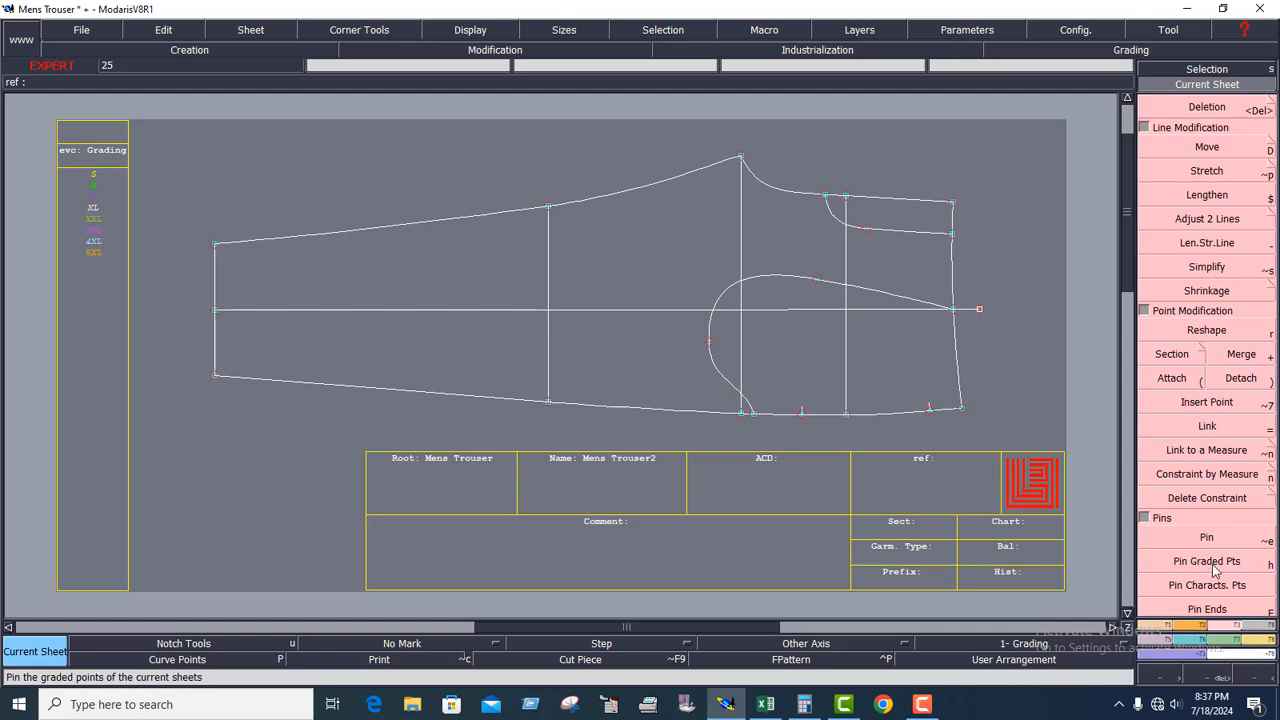
left_click(1215, 565)
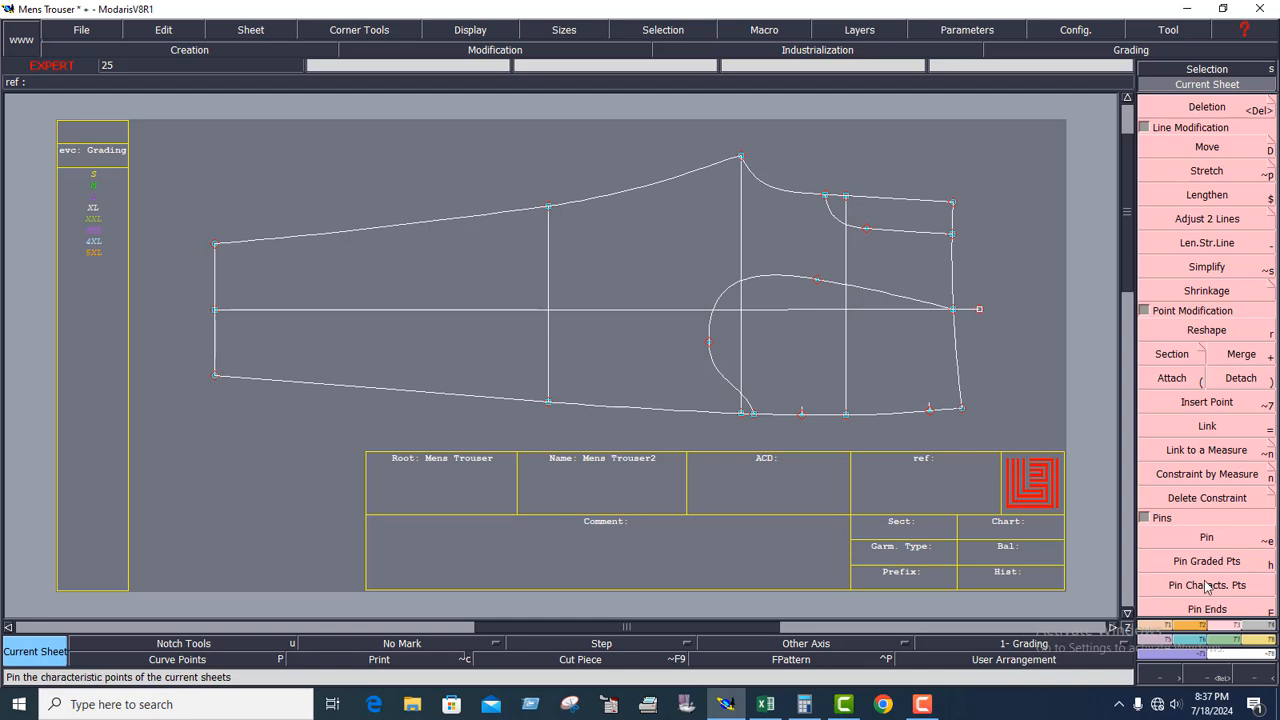
left_click(1209, 540)
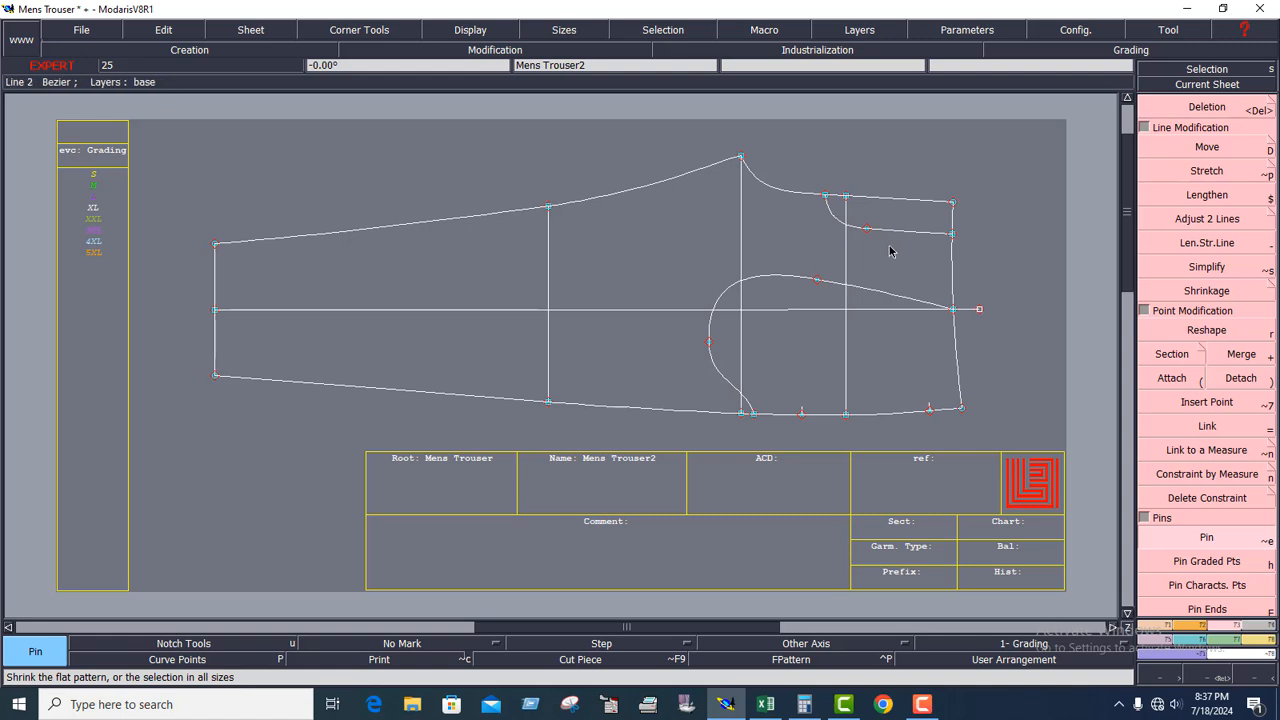
Try to shift the front piece's upper contour points, including the pocket curve, by 0 cm in X and -2 cm in Y, and undo the move.
left_click(1213, 153)
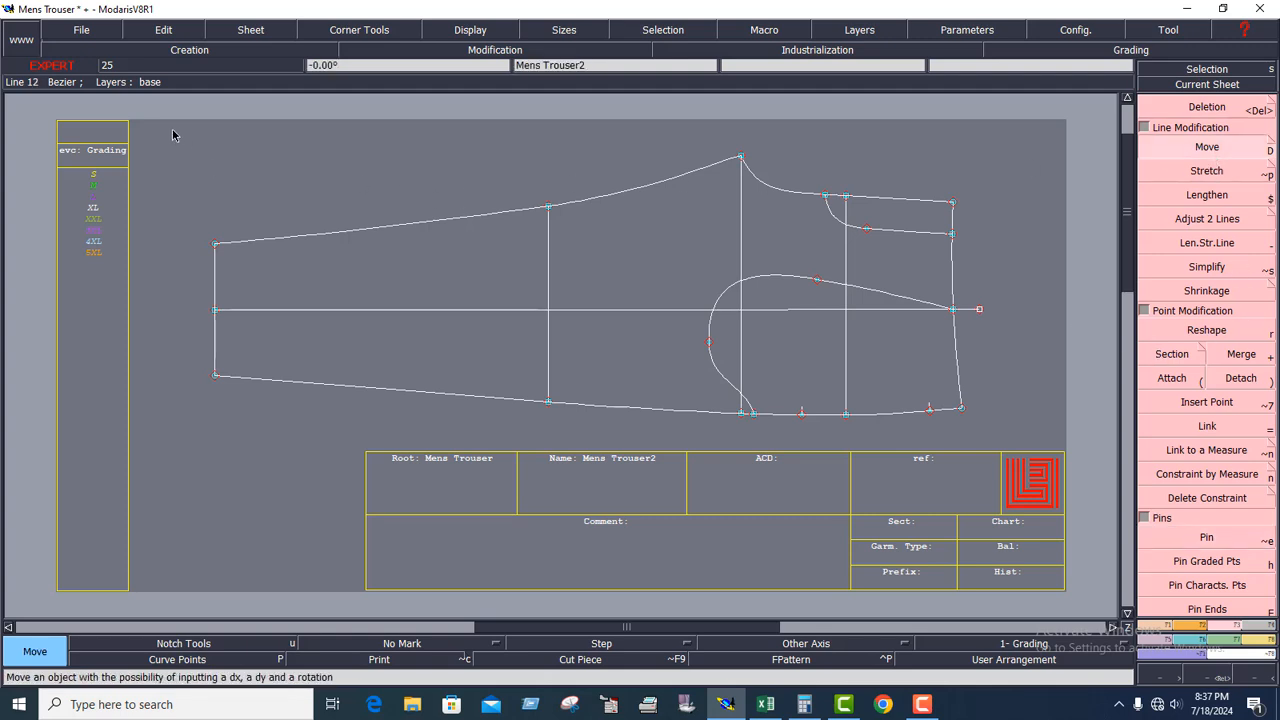
left_click_drag(160, 128, 1019, 274)
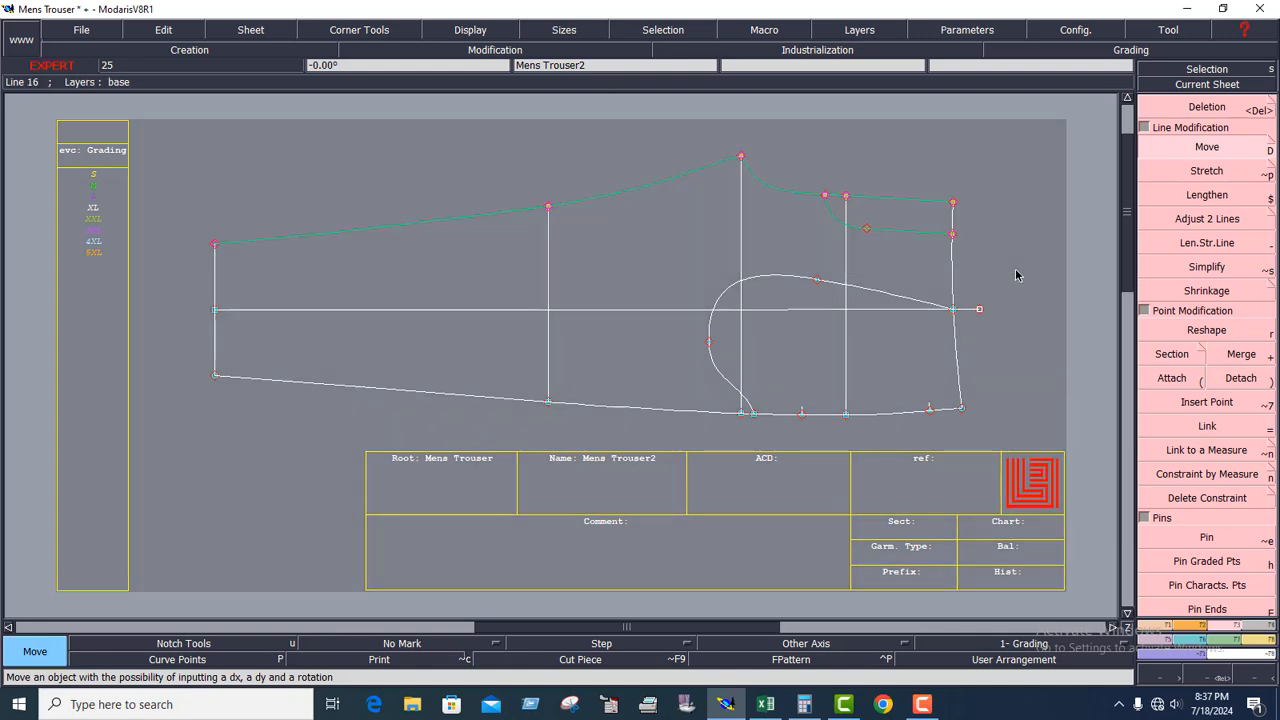
left_click(741, 156)
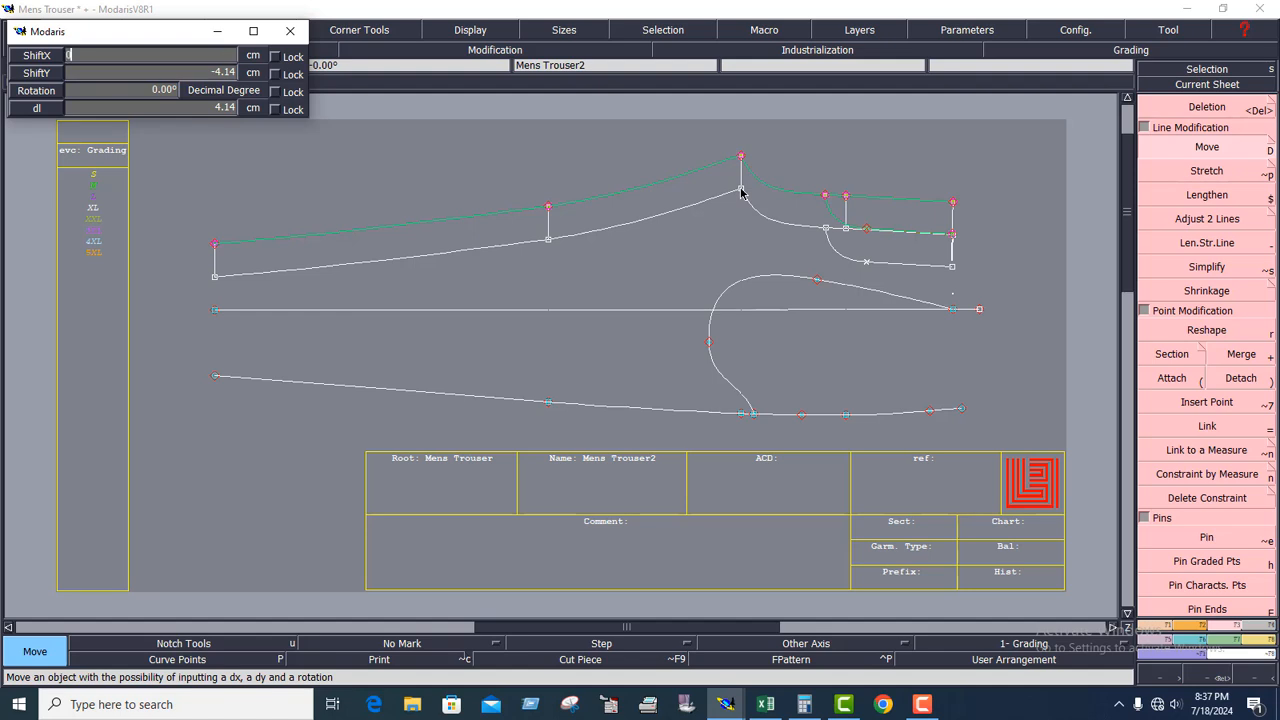
key("Down")
type("-2")
key("Return")
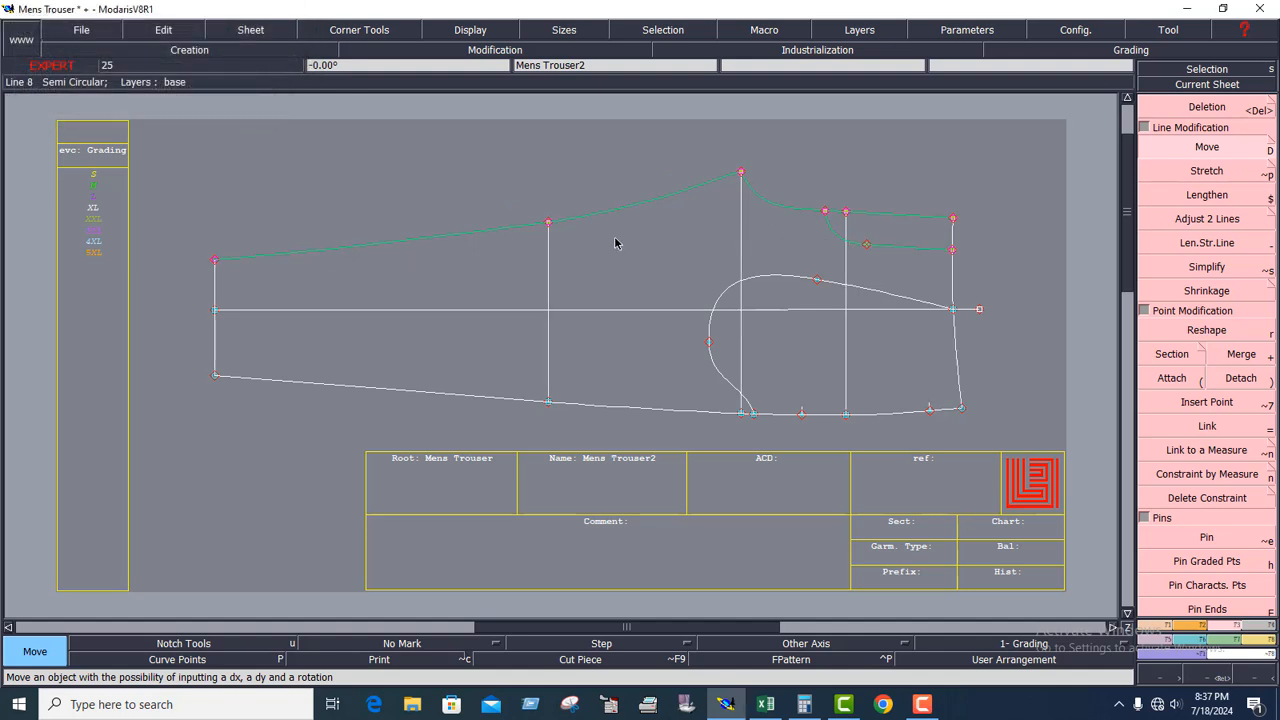
left_click(698, 253)
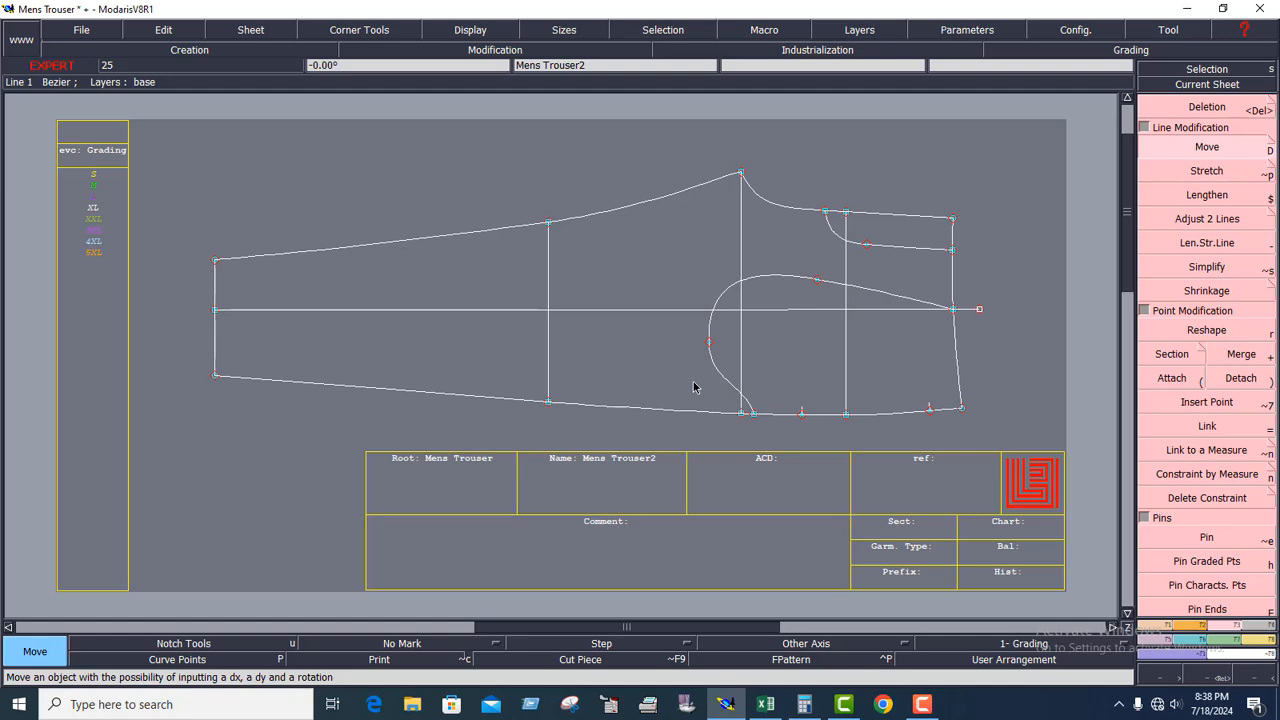
key("ctrl+z")
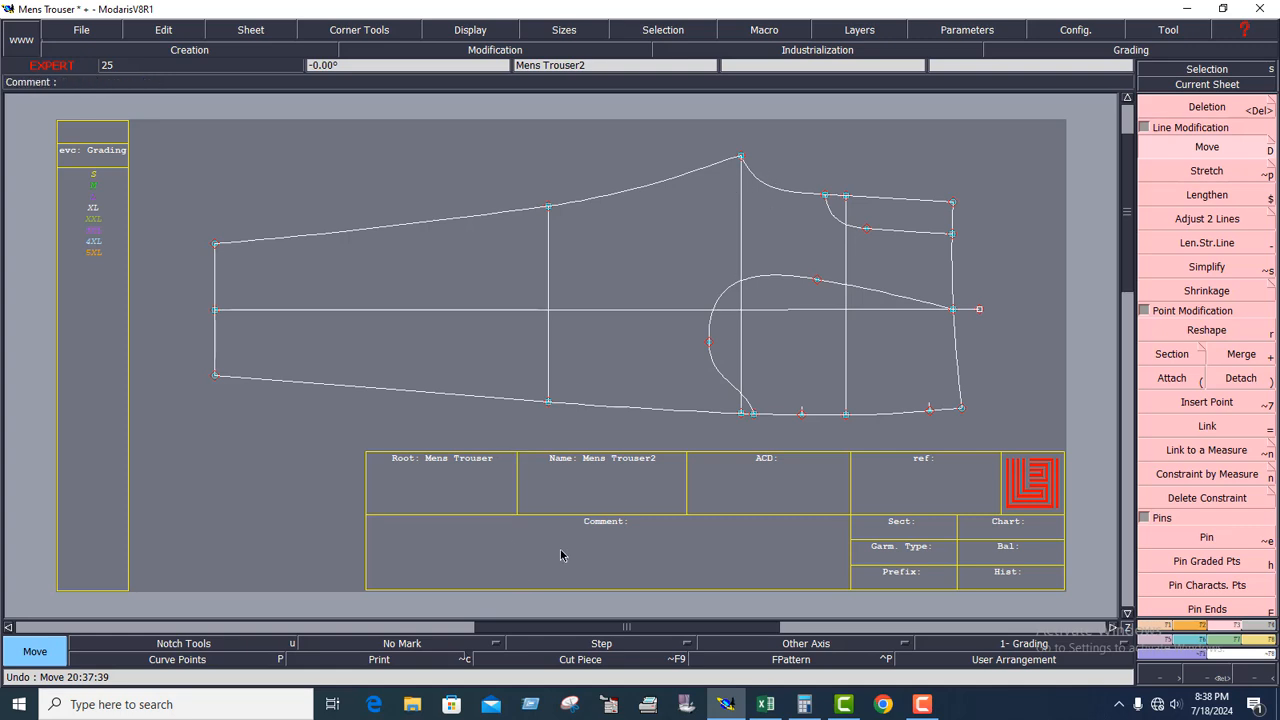
Enable Print to keep the original outline and move the front piece's upper contour points by 0 cm in X and -2 cm in Y.
left_click(400, 665)
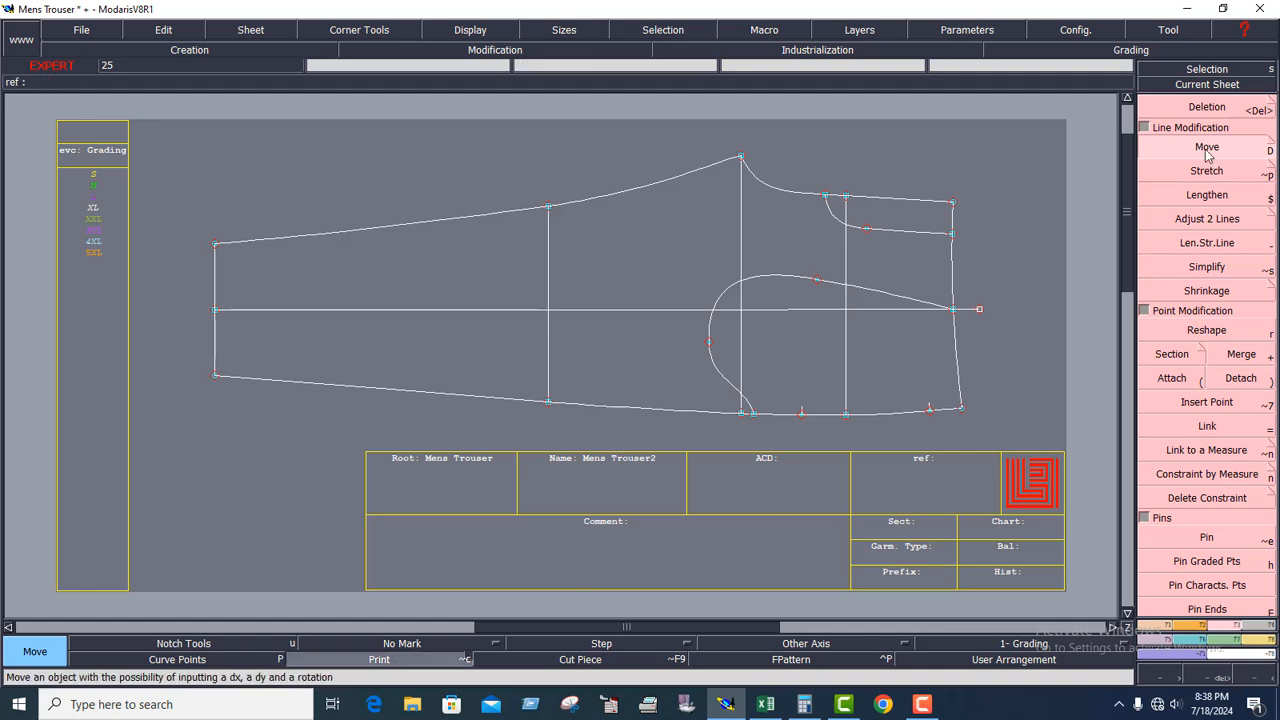
left_click_drag(158, 126, 1001, 267)
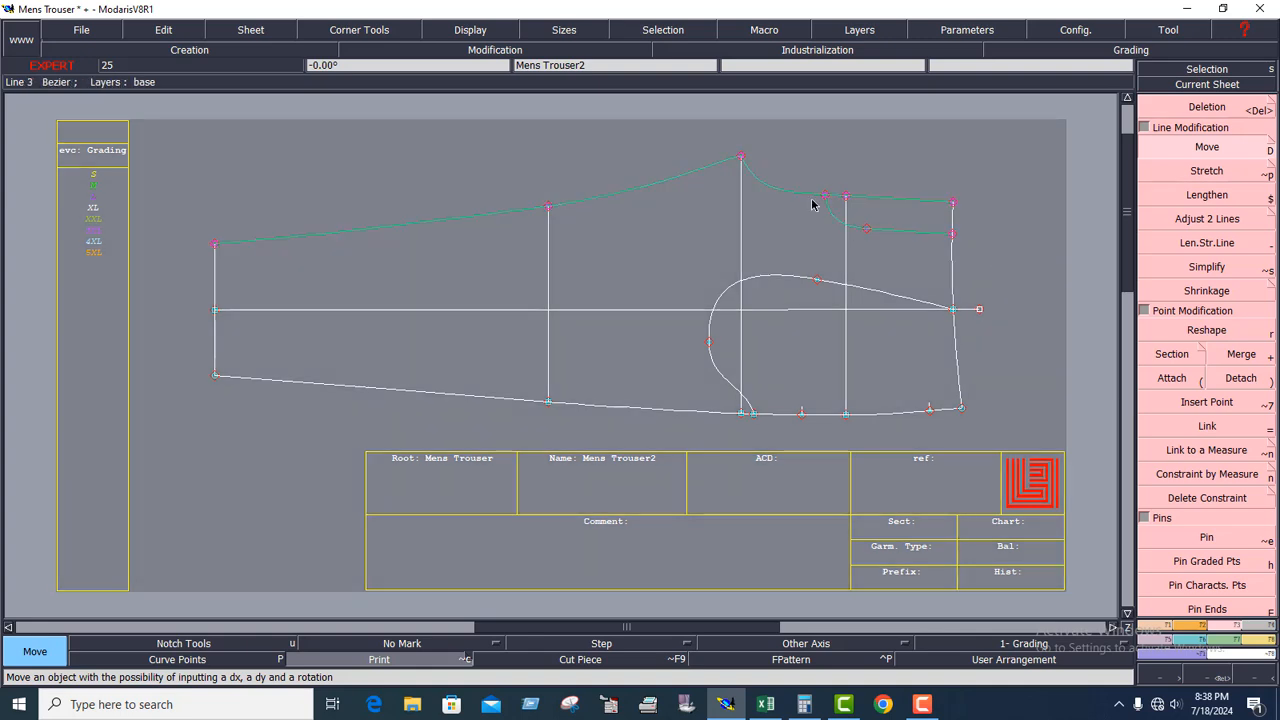
left_click(740, 159)
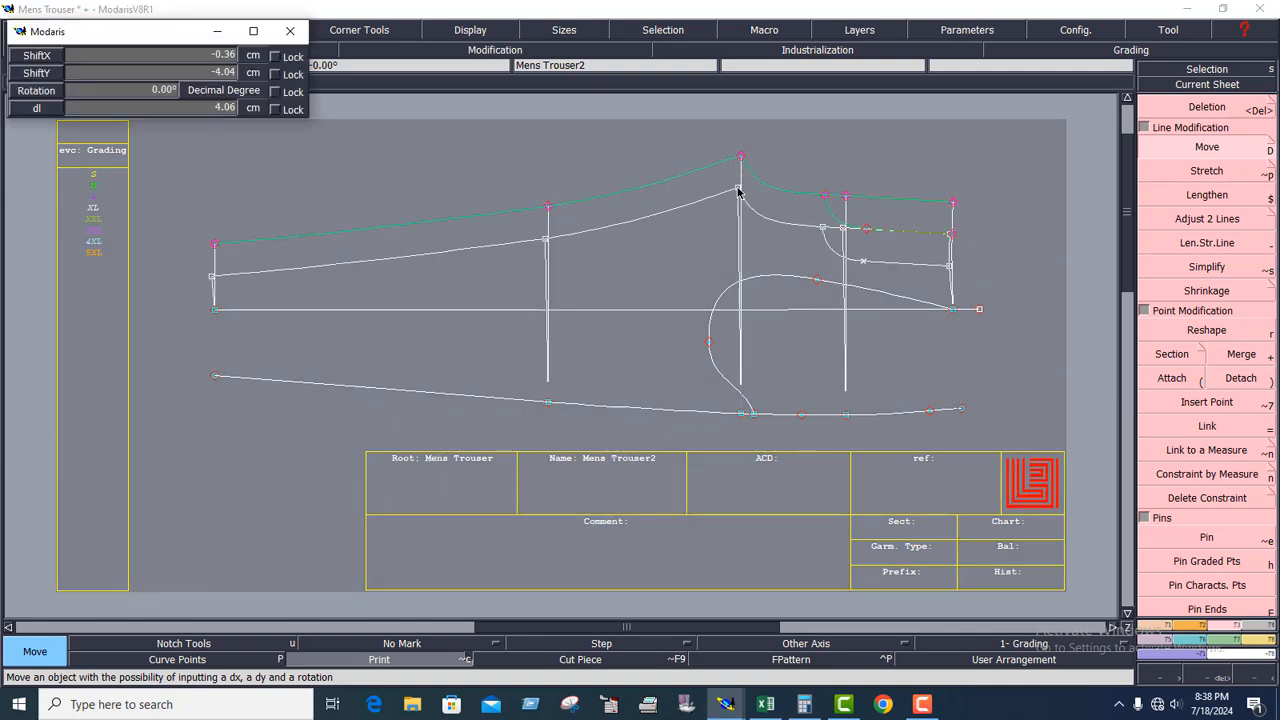
key("Down")
type("0")
key("Down")
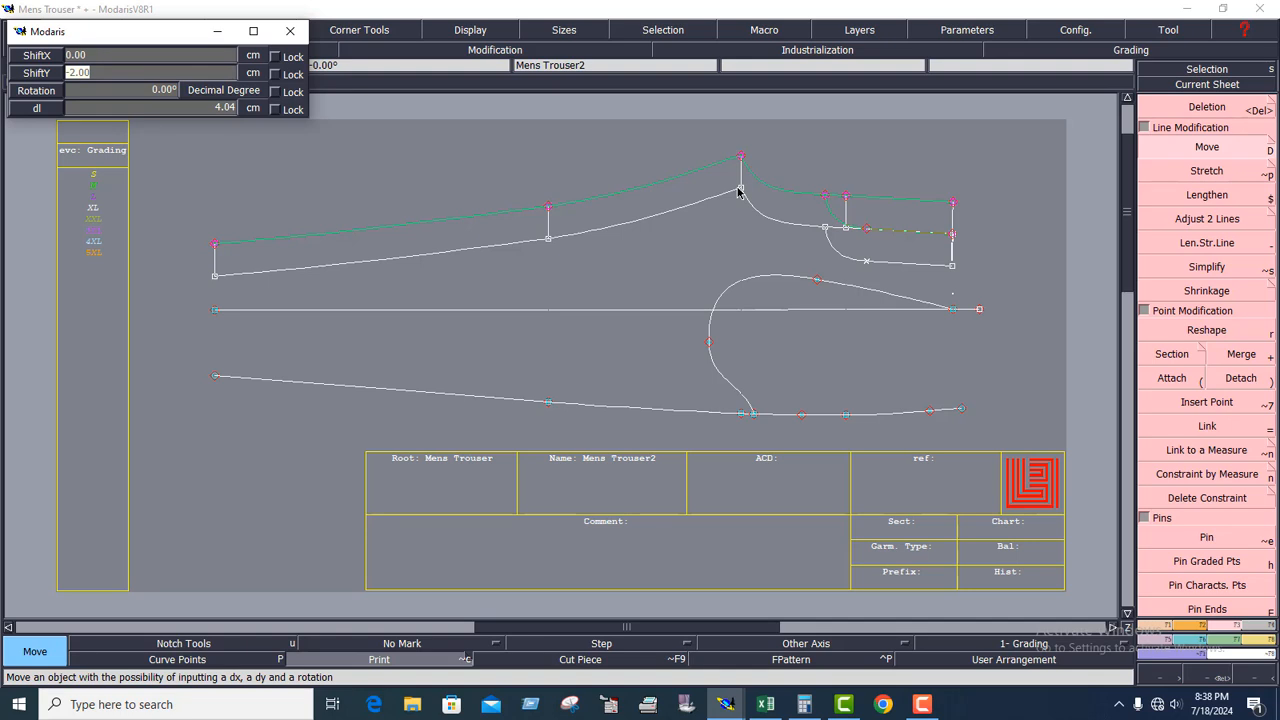
type("-2")
key("Return")
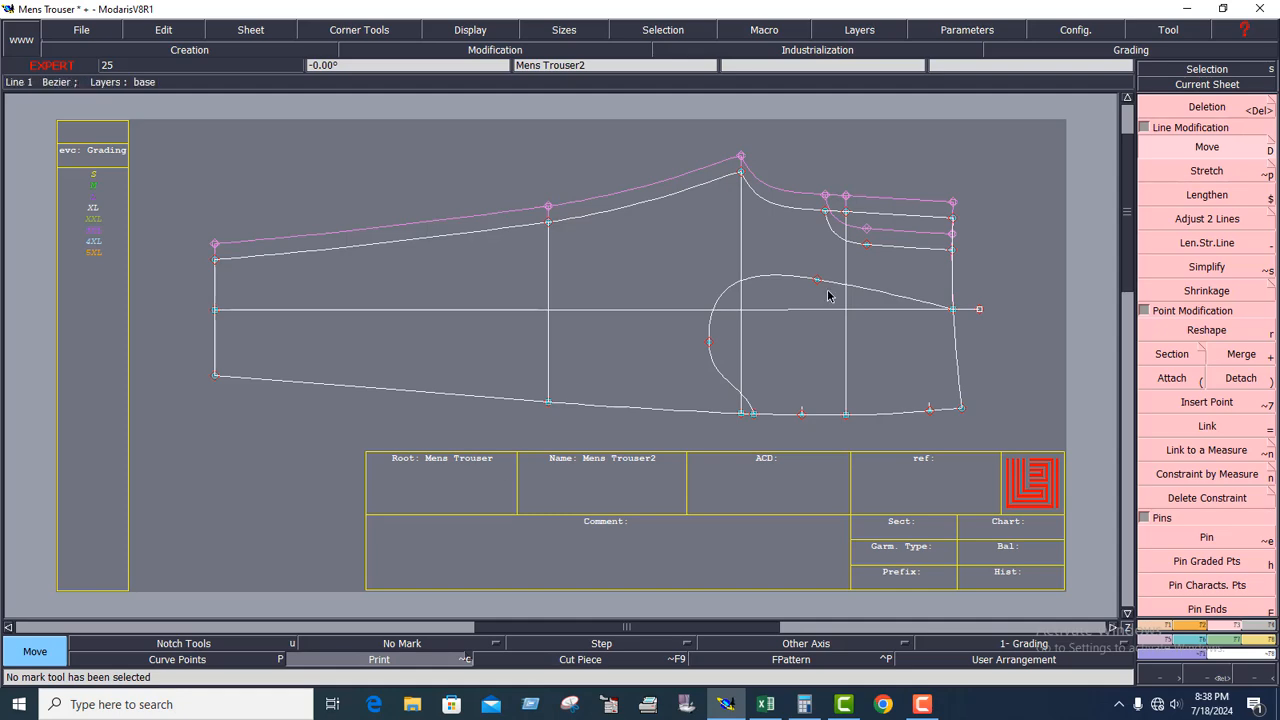
Centre the Mens Trouser3 back sheet on the work area and pin the points of its piece.
key("j")
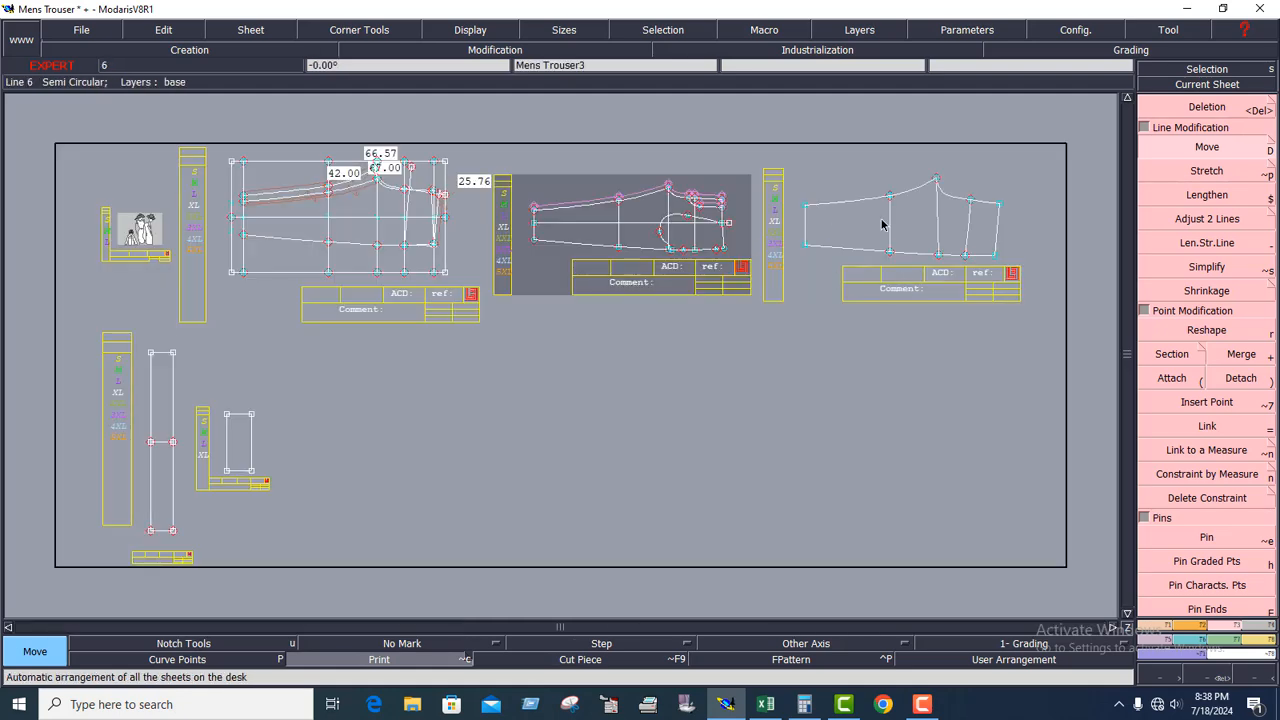
left_click(1207, 84)
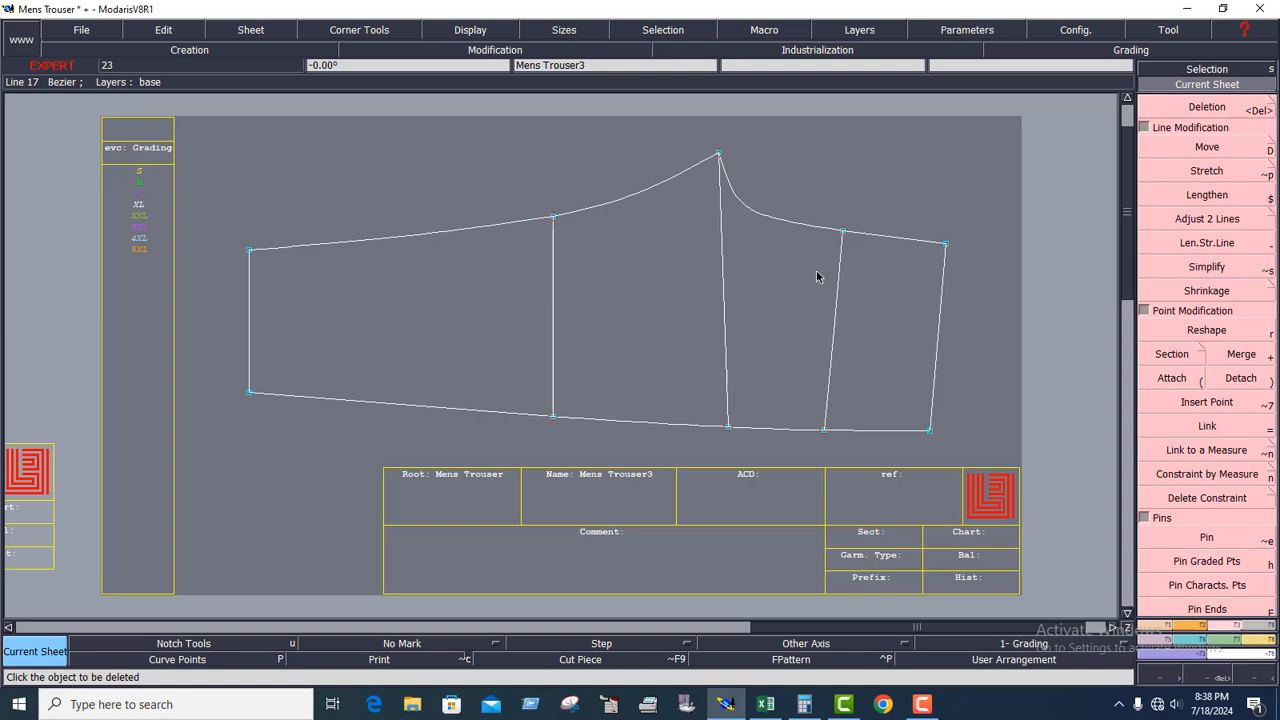
left_click(1210, 560)
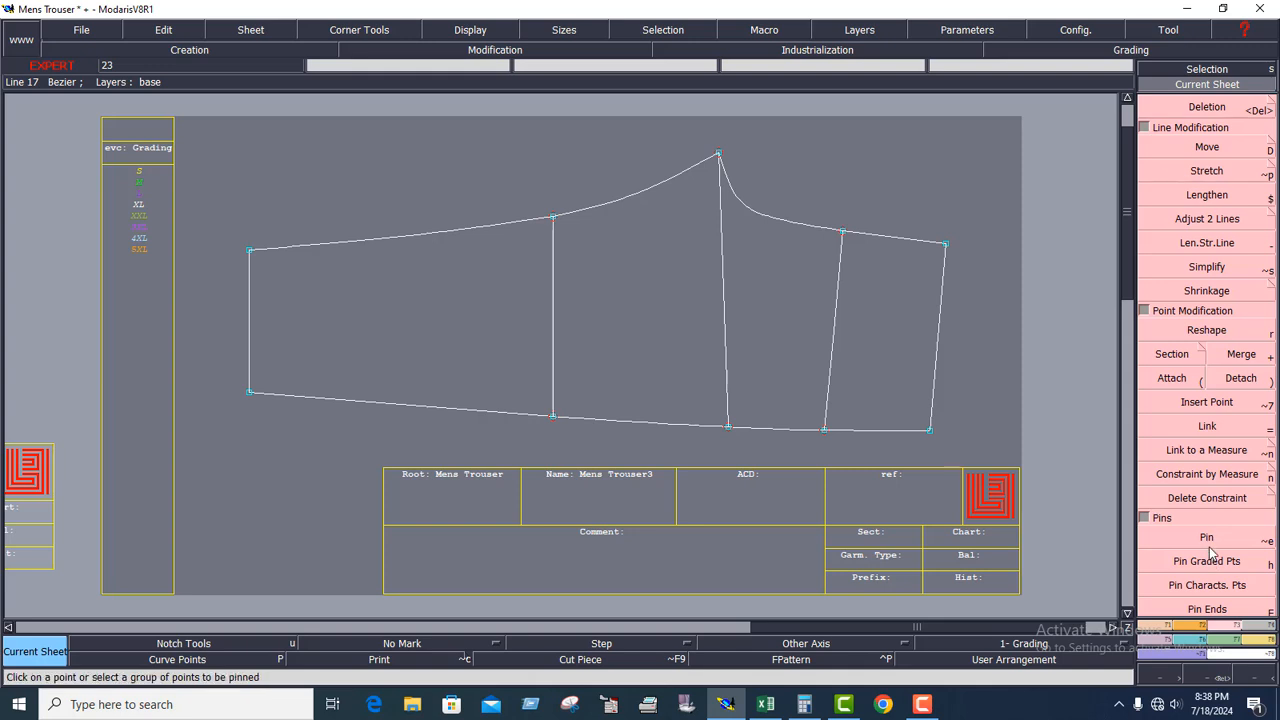
left_click(1208, 540)
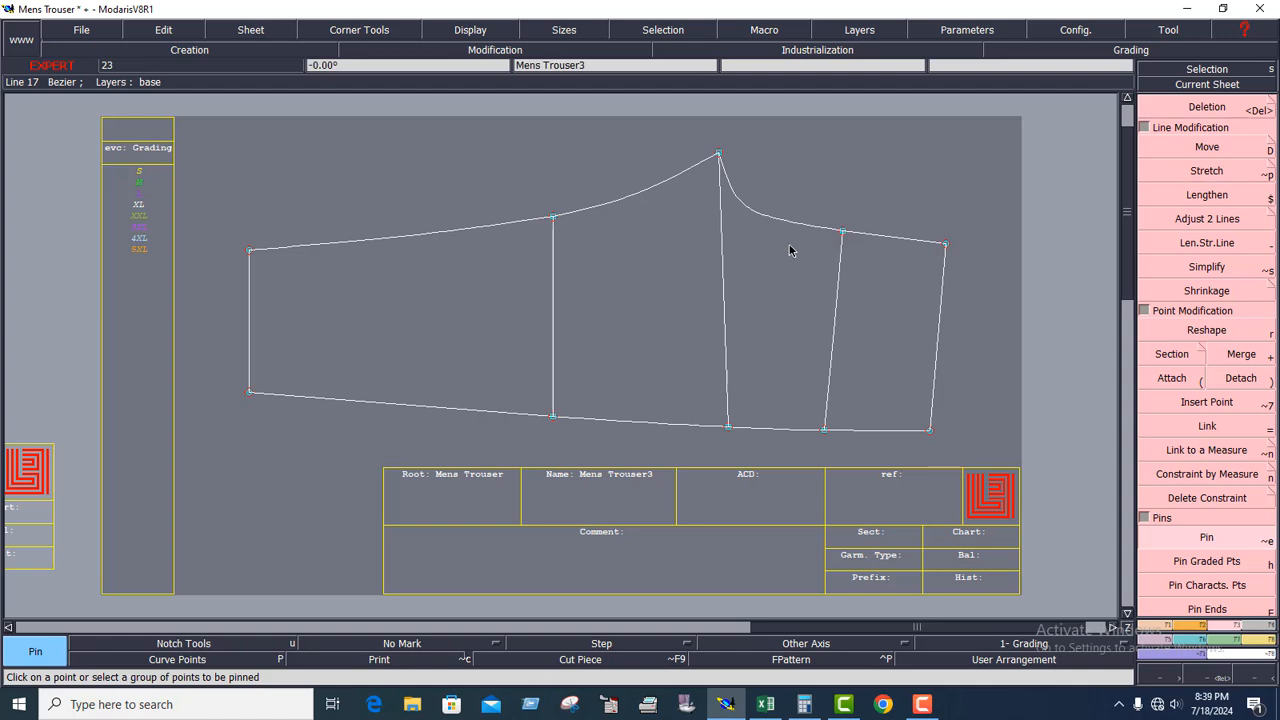
Try to move the back piece's upper contour points freehand towards its side seam, and undo the move.
left_click(1208, 148)
left_click_drag(178, 152, 688, 309)
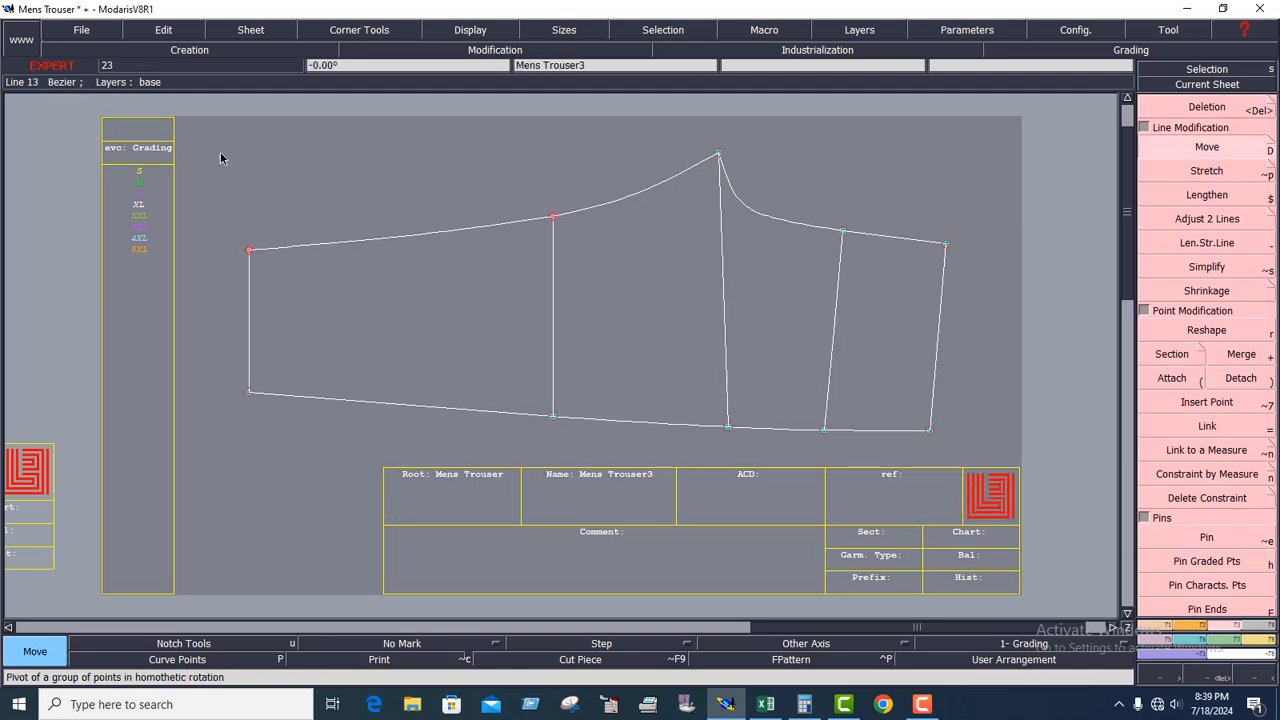
left_click_drag(976, 333, 192, 120)
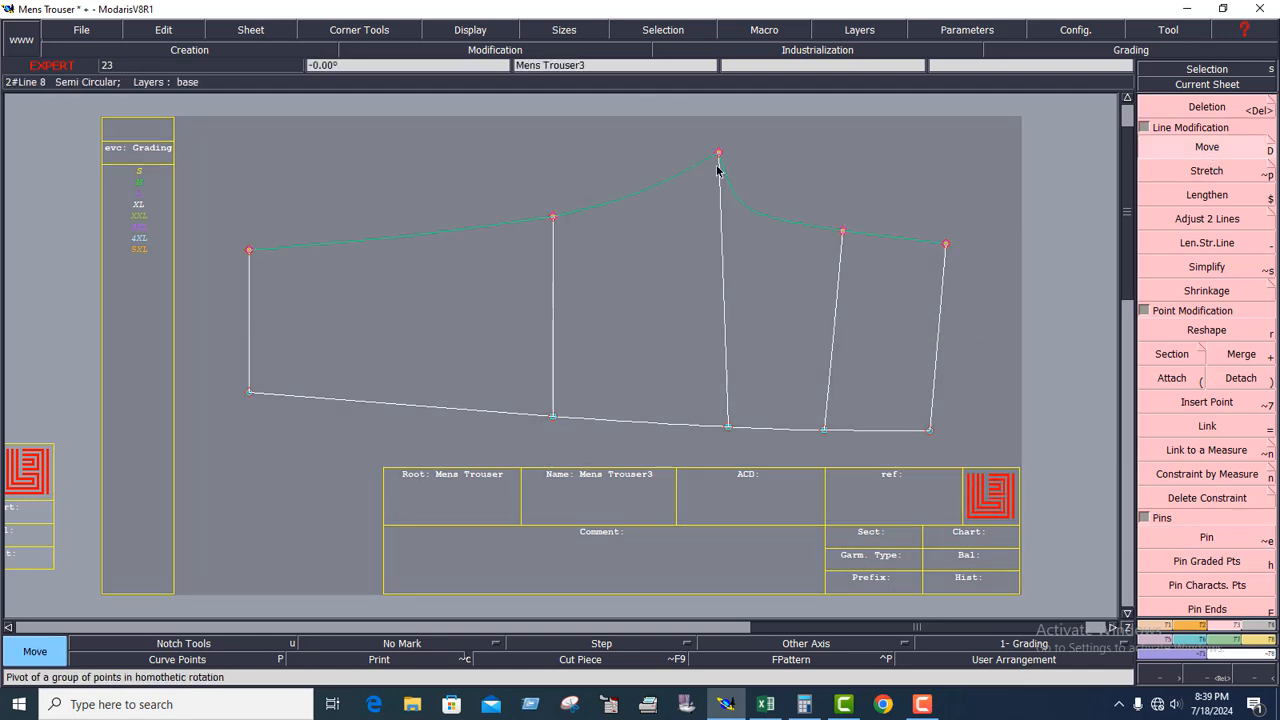
left_click_drag(718, 154, 690, 206)
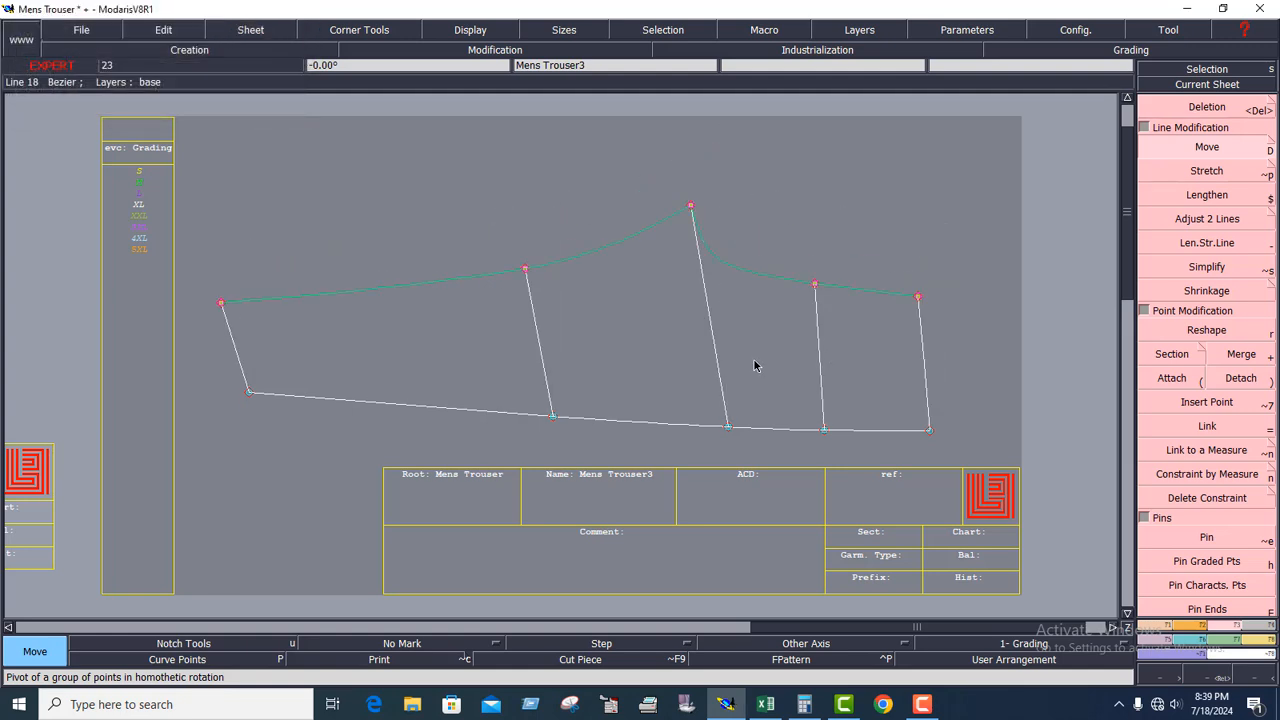
key("ctrl+z")
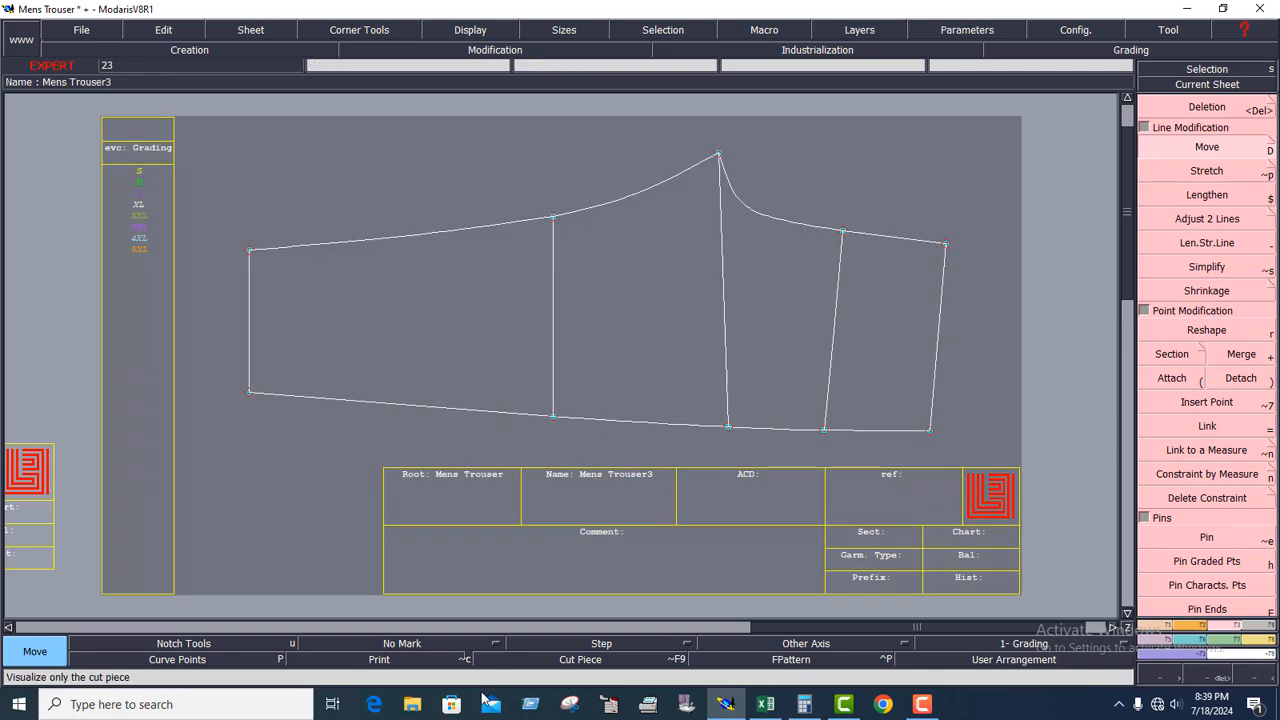
Enable Print for the back piece and move its upper contour points by 0 cm in X and 2 cm in Y.
left_click(380, 662)
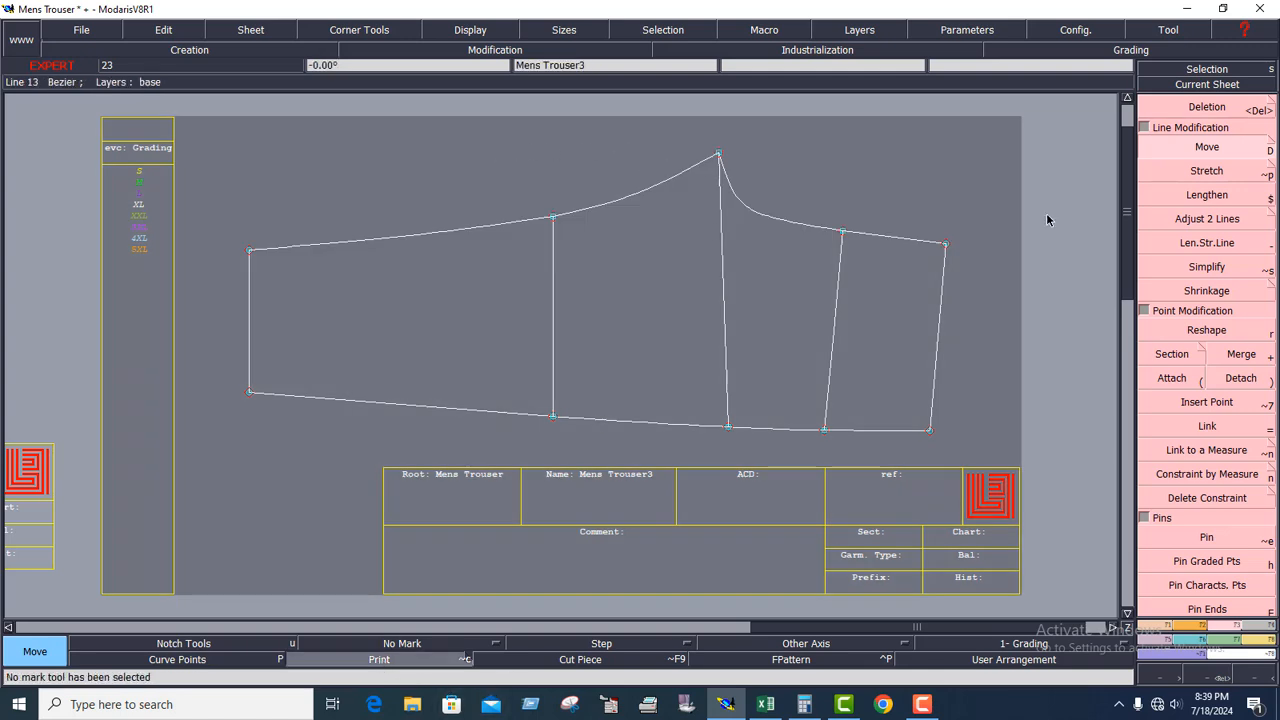
left_click_drag(204, 122, 984, 308)
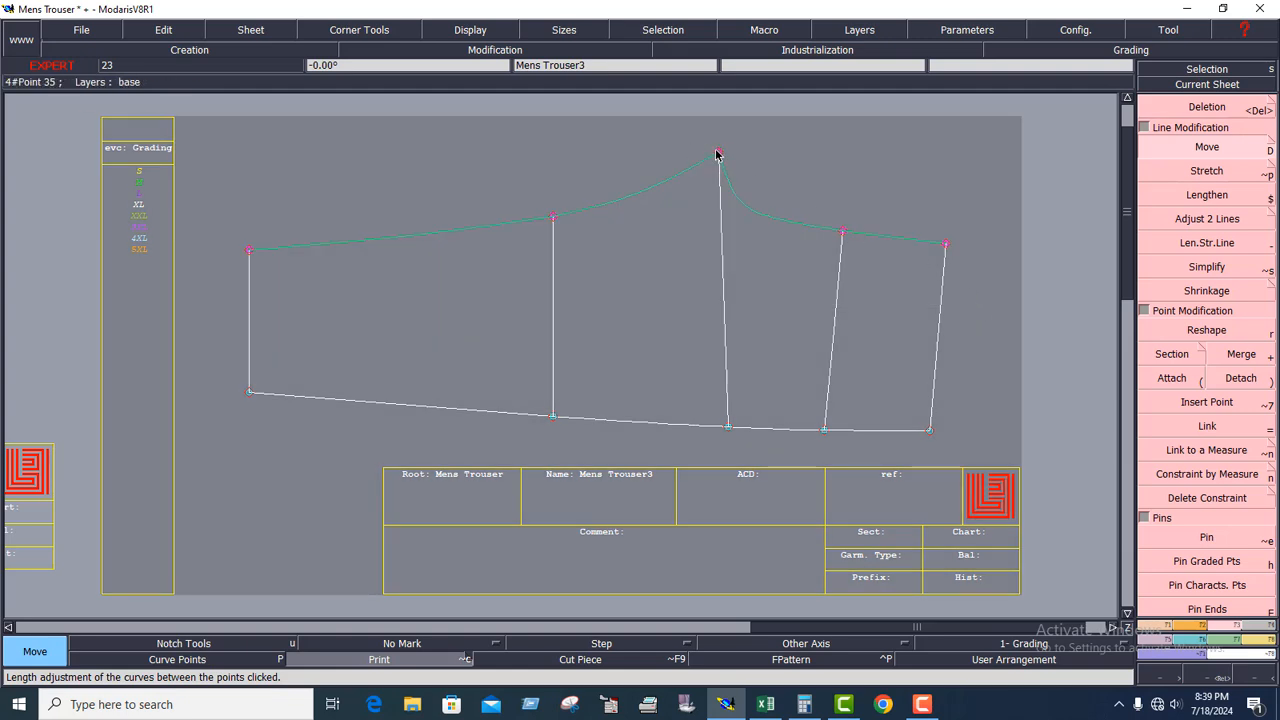
left_click(717, 157)
key("Down")
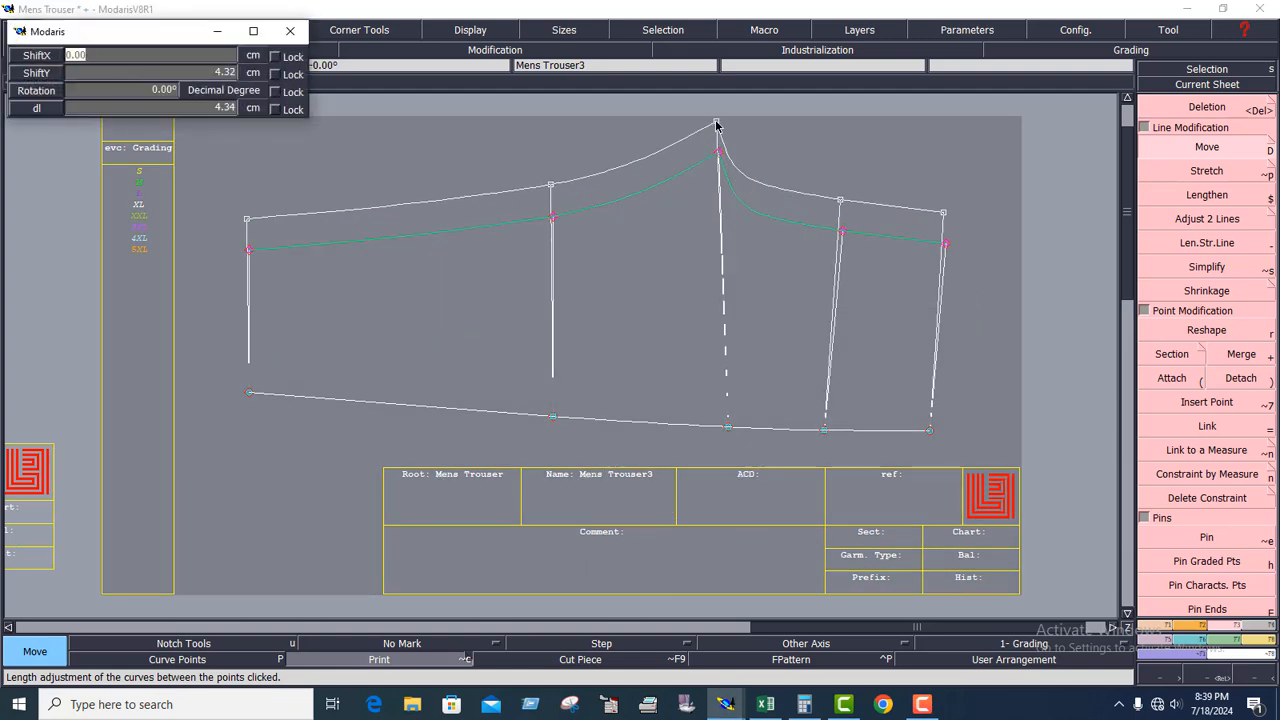
type("0")
key("Down")
type("2")
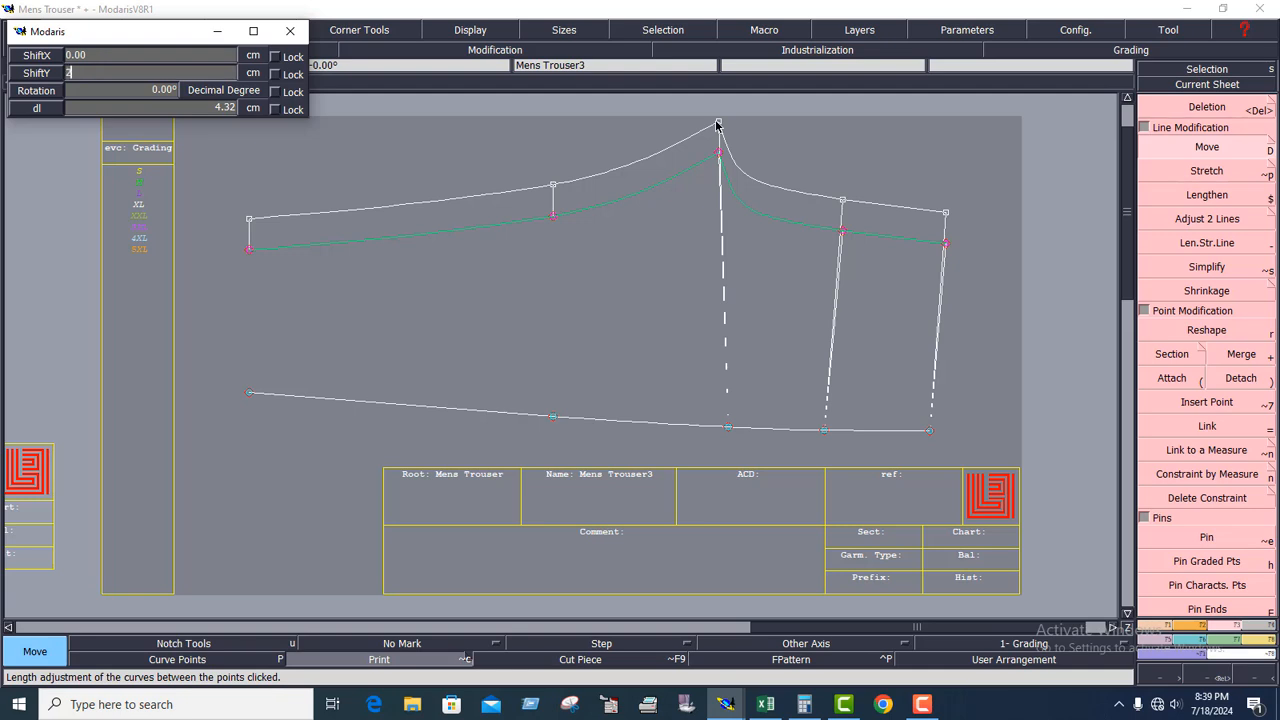
key("Return")
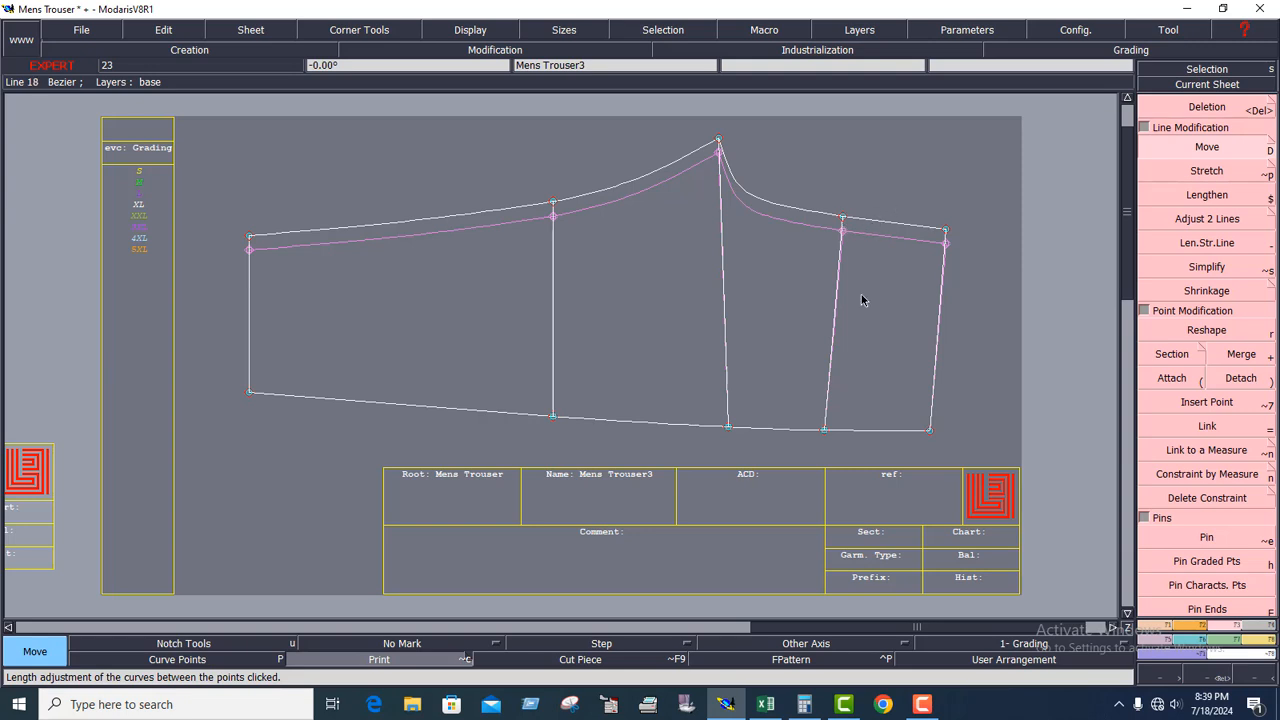
Show the front and back trouser sheets together and compare their modified contours with the original outlines.
key("8")
left_click(652, 214)
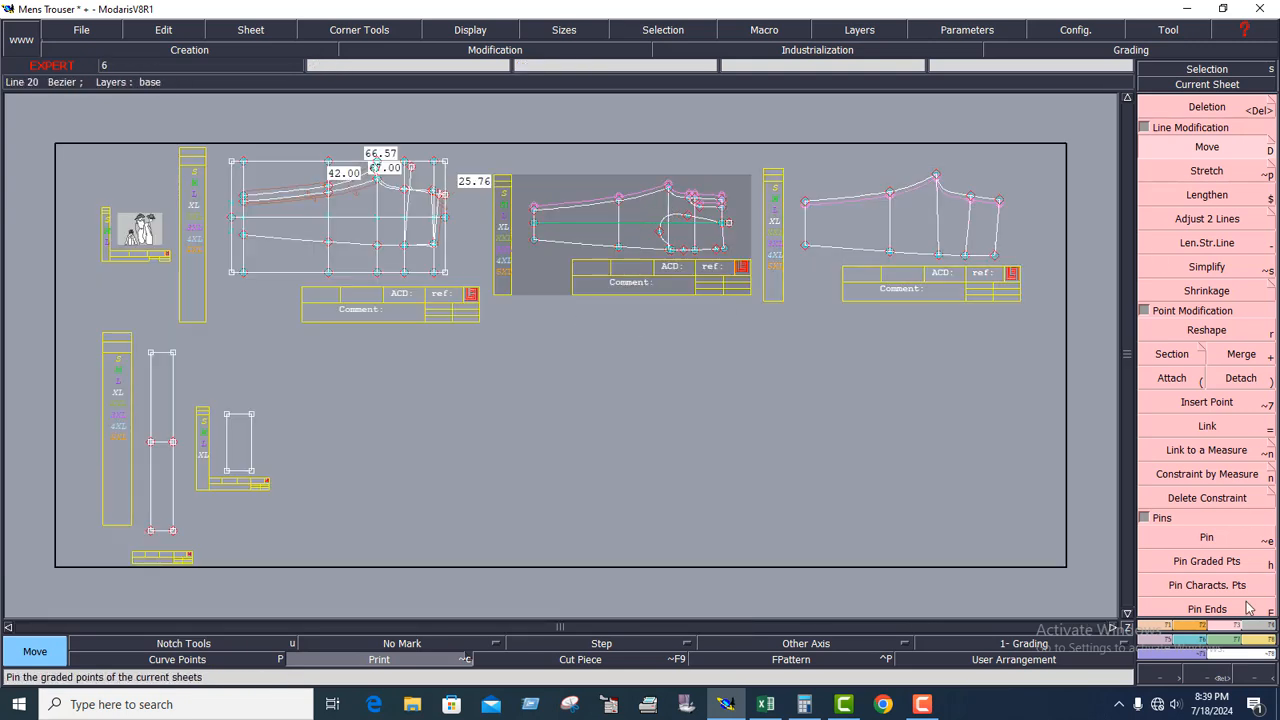
key("z")
left_click_drag(458, 119, 1020, 338)
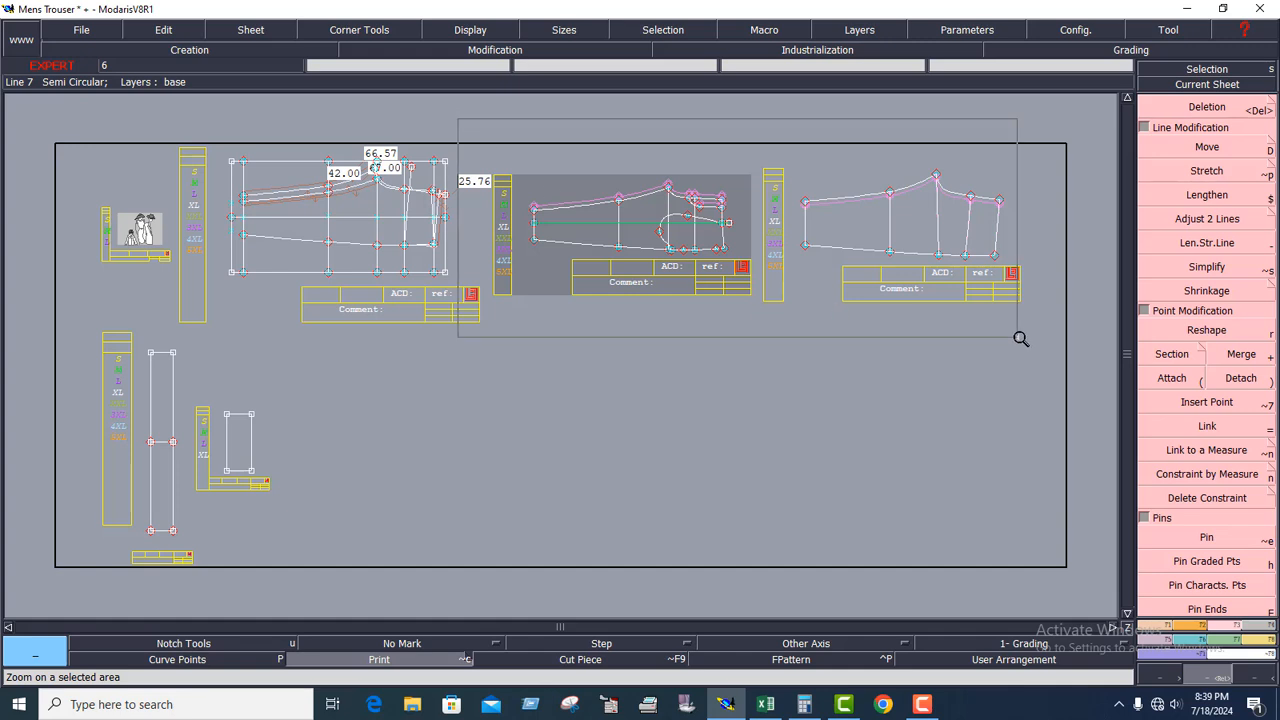
left_click(788, 332)
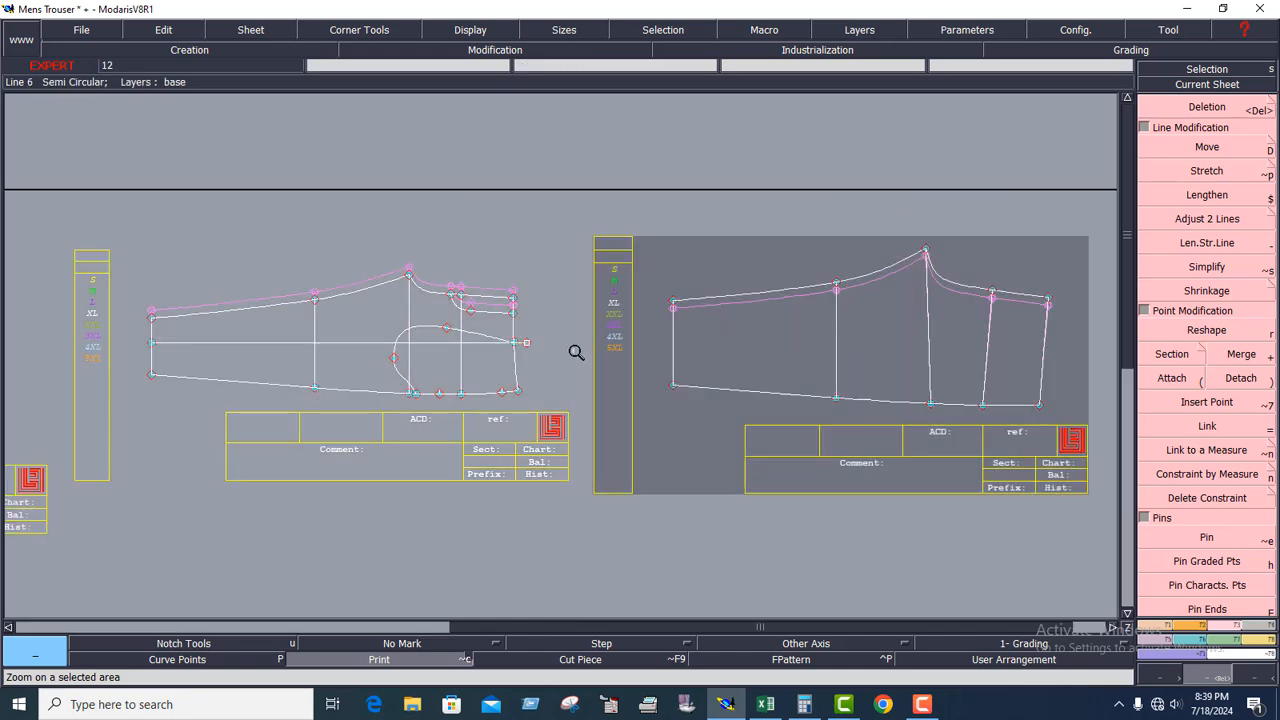
Remove the retained plots of the original contours from both the front and back trouser sheets with Print.
left_click(385, 311)
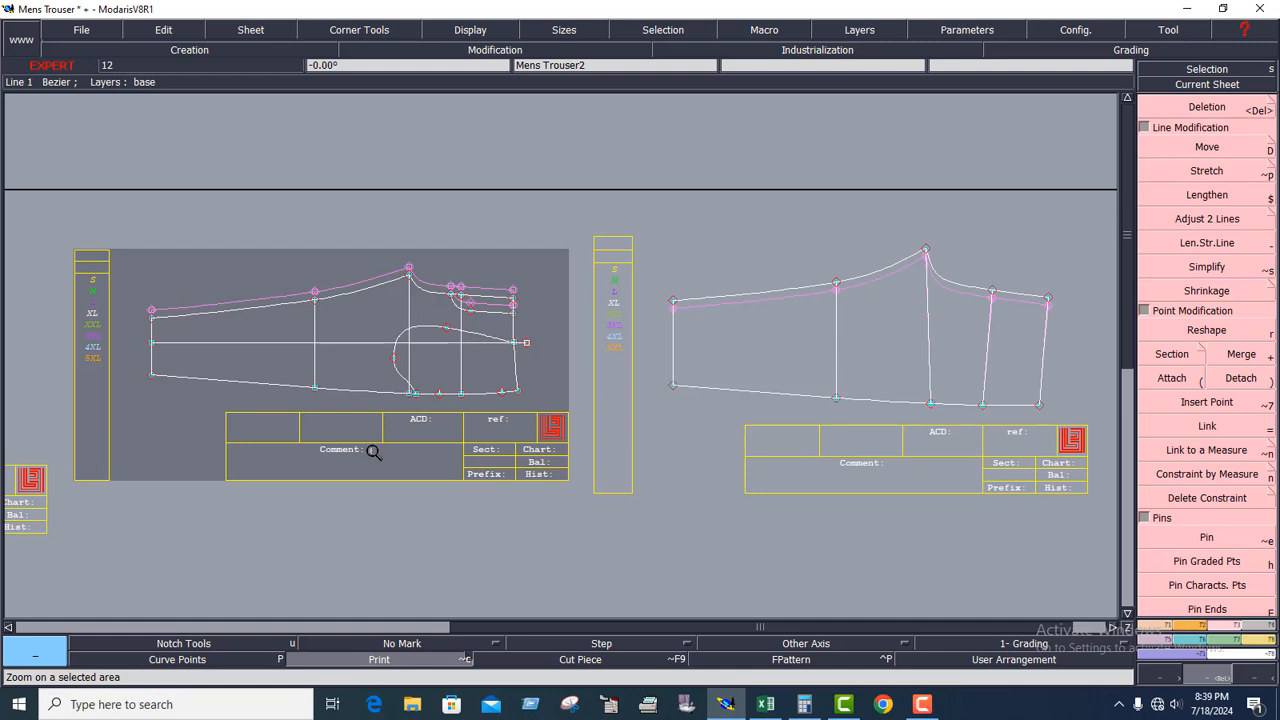
left_click(752, 320)
left_click(399, 362)
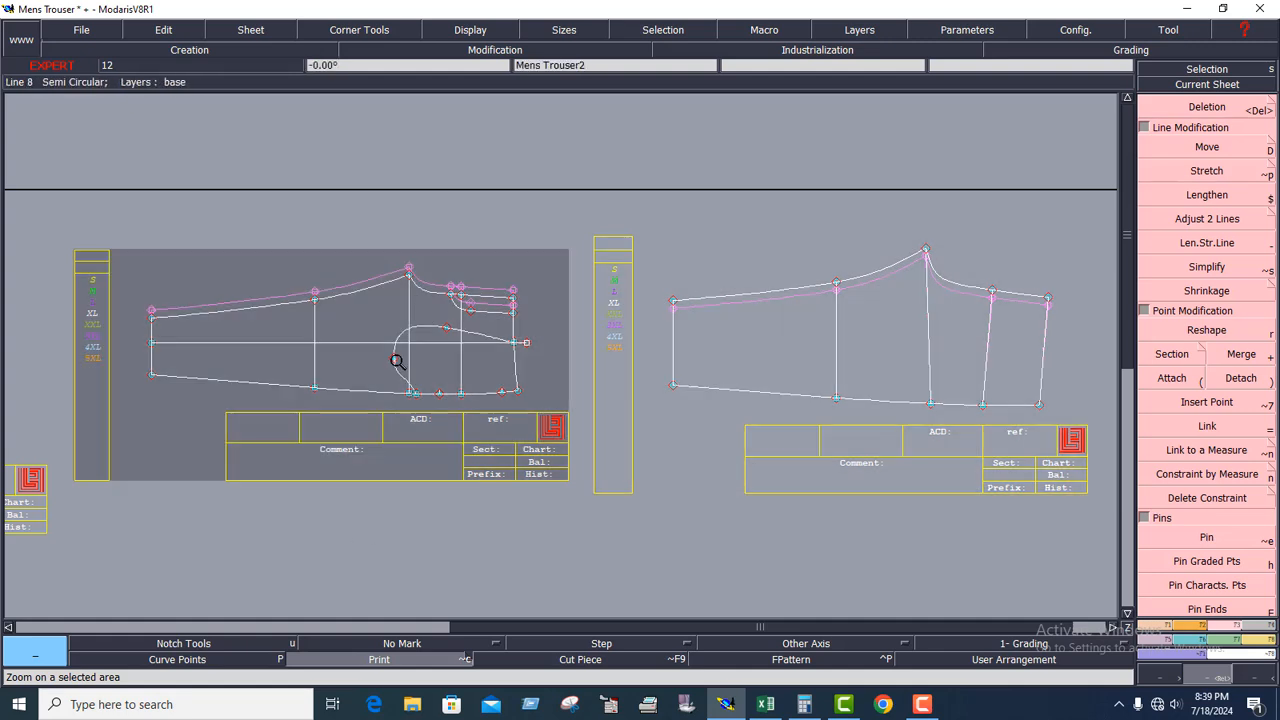
left_click(398, 663)
left_click(754, 358)
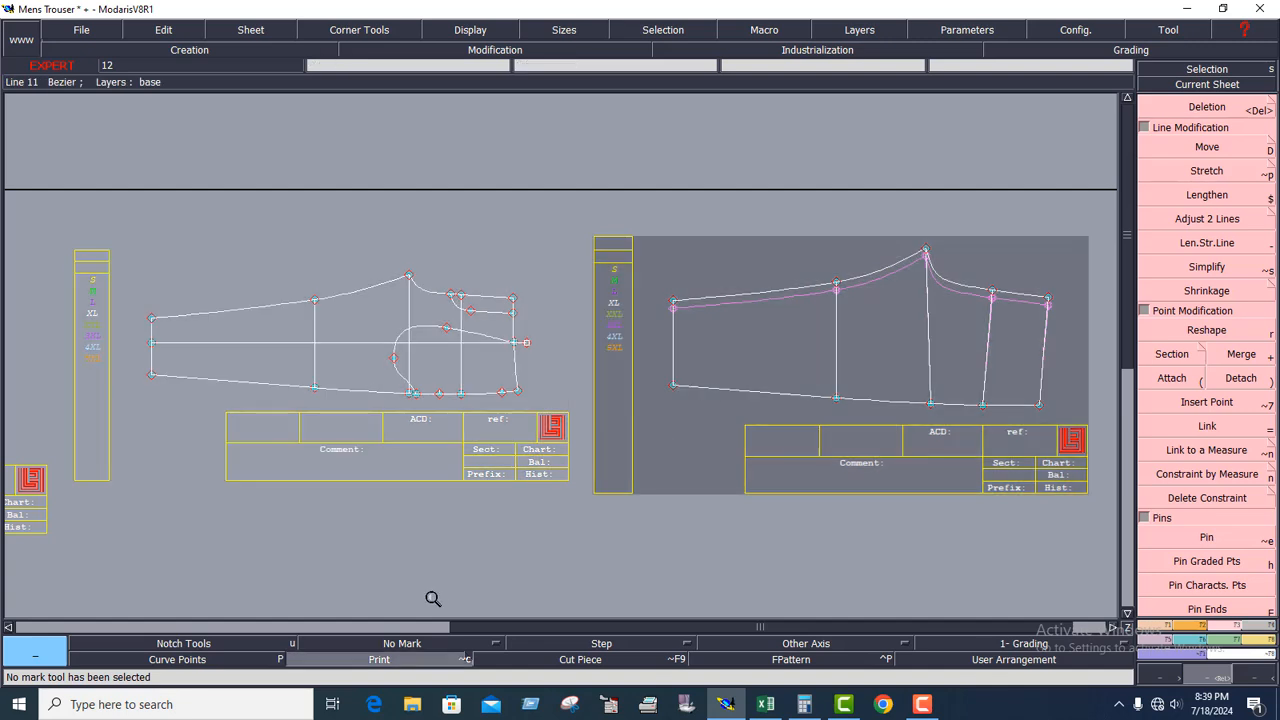
left_click(398, 663)
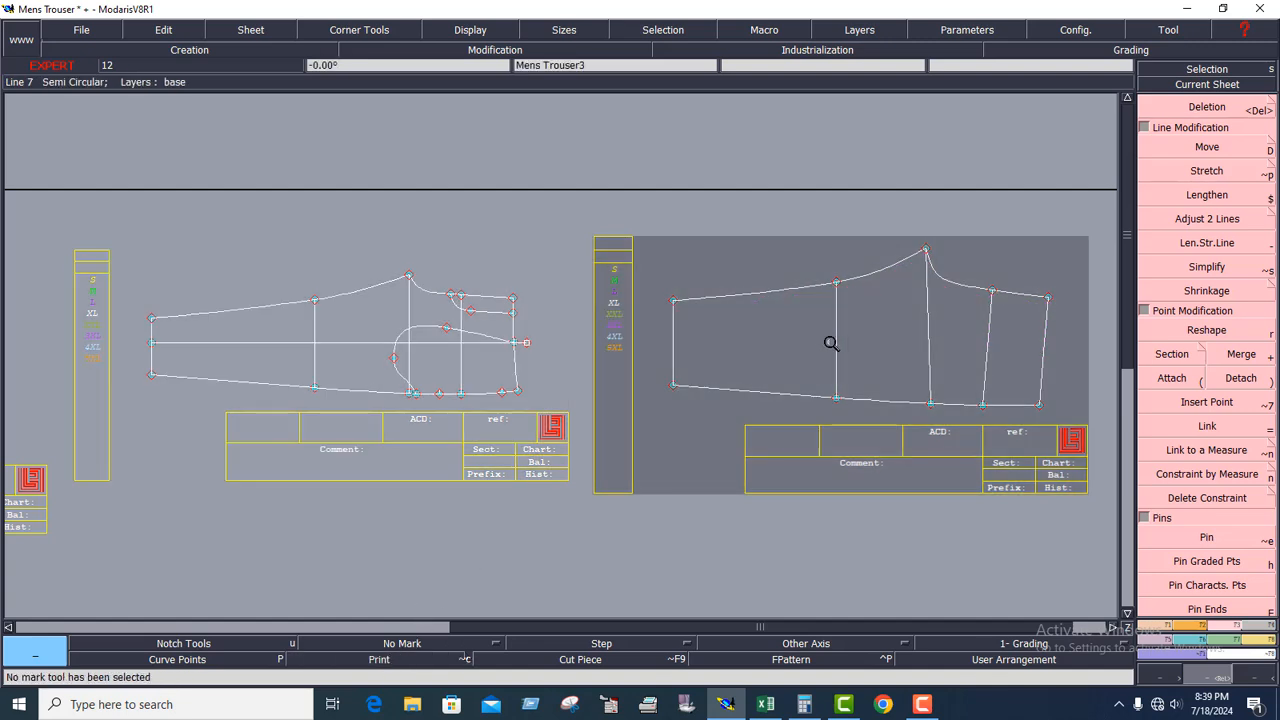
Centre the Mens Trouser3 back sheet on the work area and enlarge the crotch and waist region of its piece.
left_click(1207, 84)
left_click(975, 315)
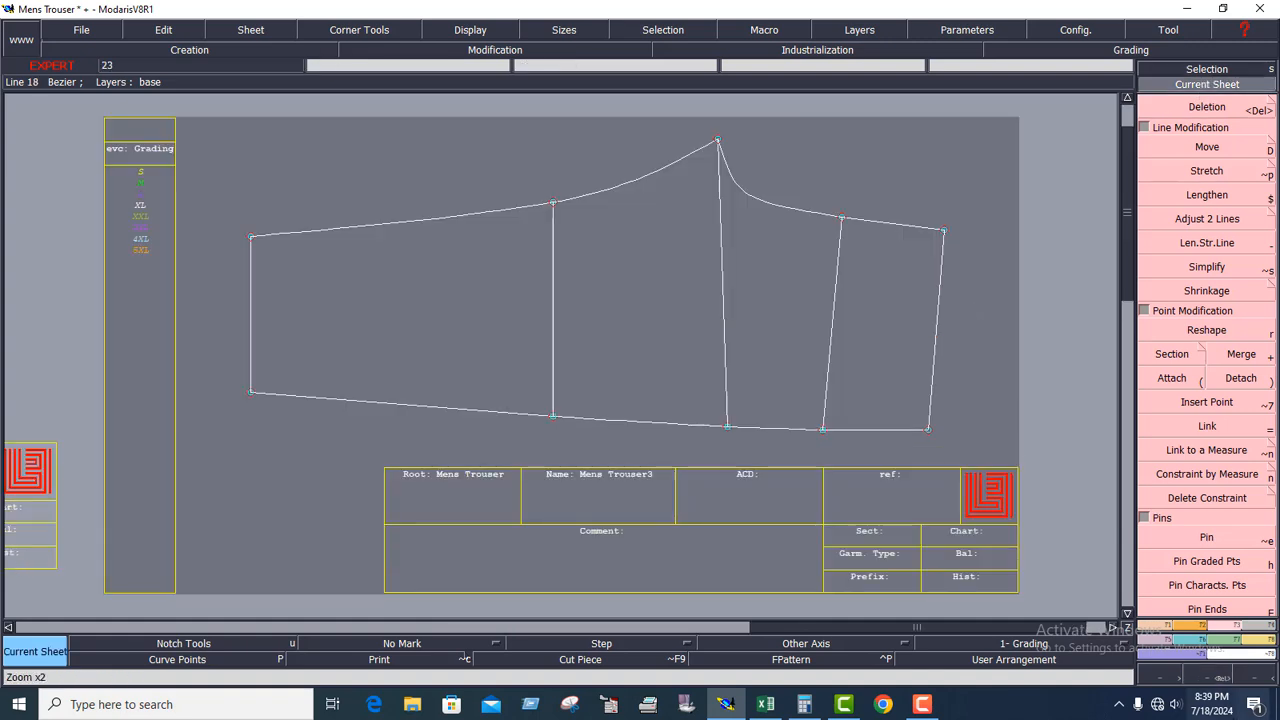
left_click_drag(412, 132, 1011, 506)
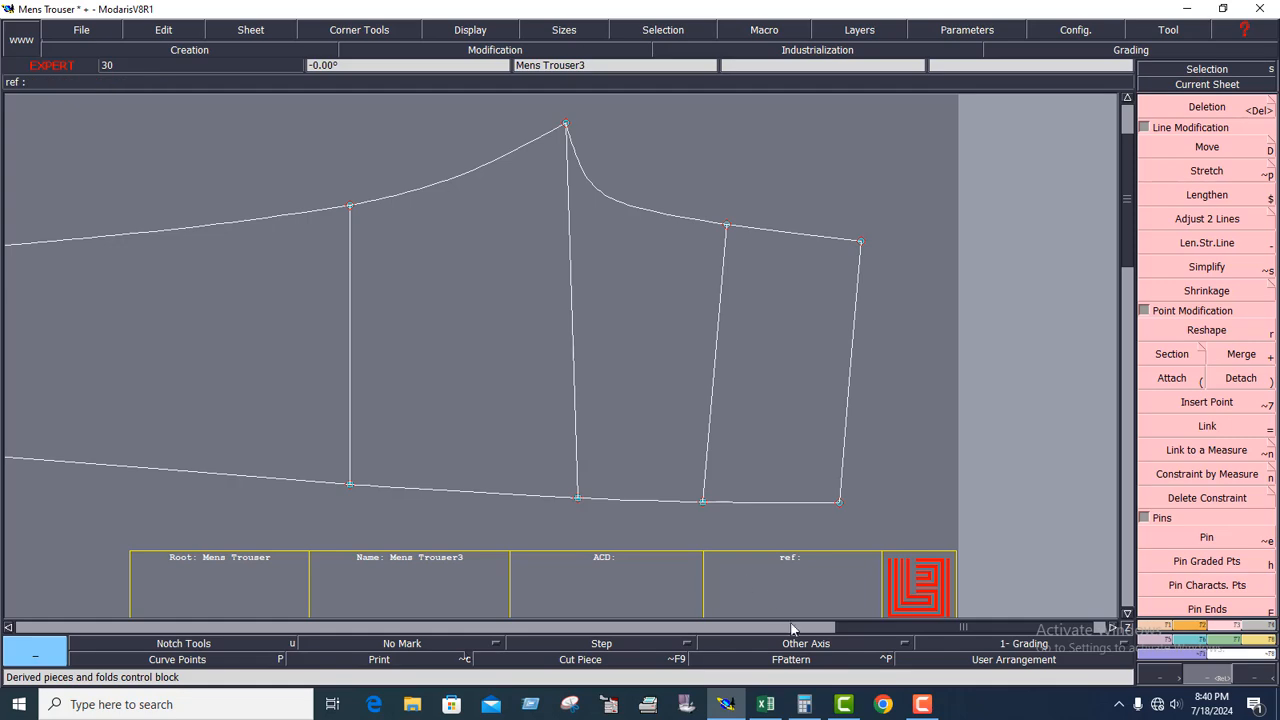
Switch to the Excel size chart, review the back pocket measurements and fill the XL width between back pockets with yellow.
left_click(768, 702)
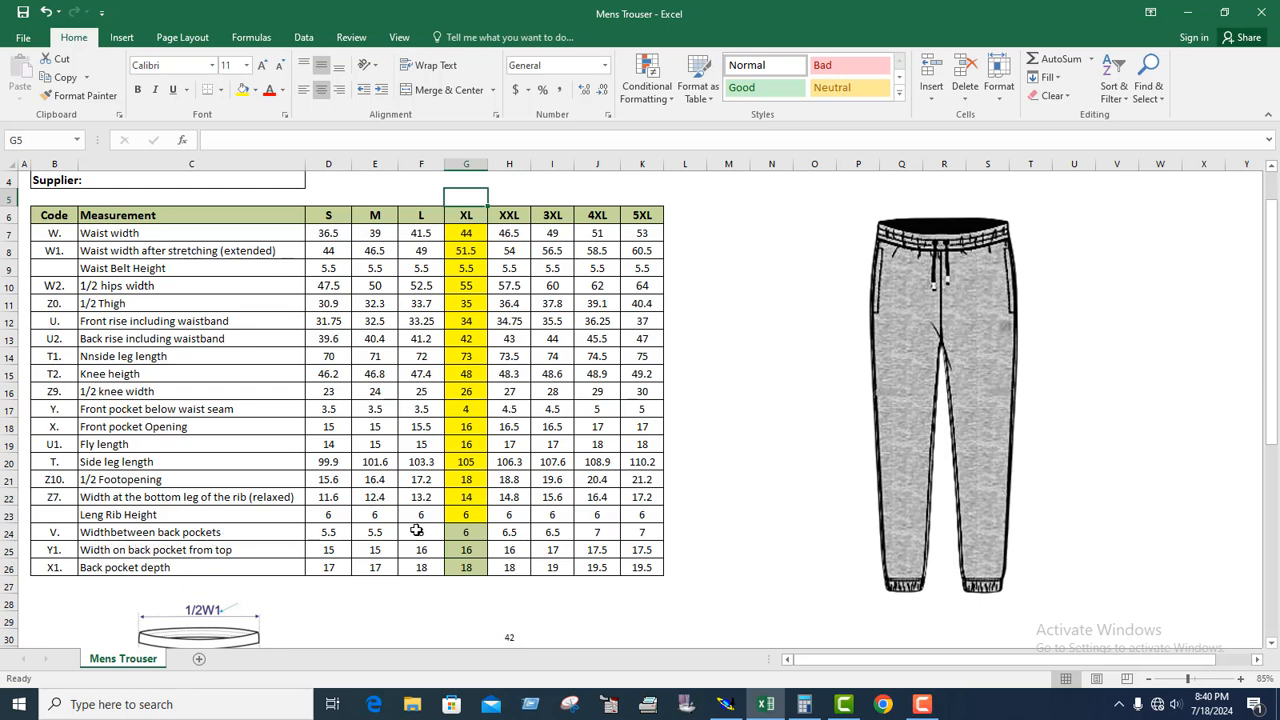
left_click(465, 532)
scroll(503, 528, "down", 4)
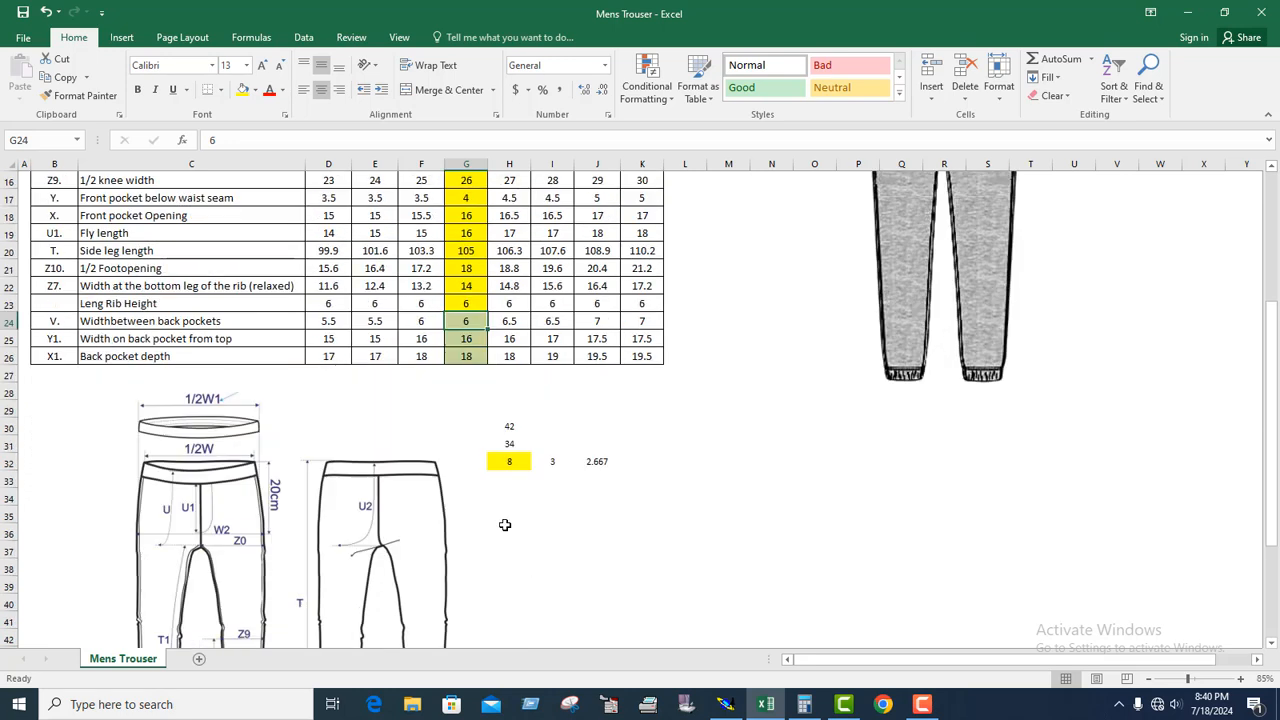
scroll(490, 510, "down", 3)
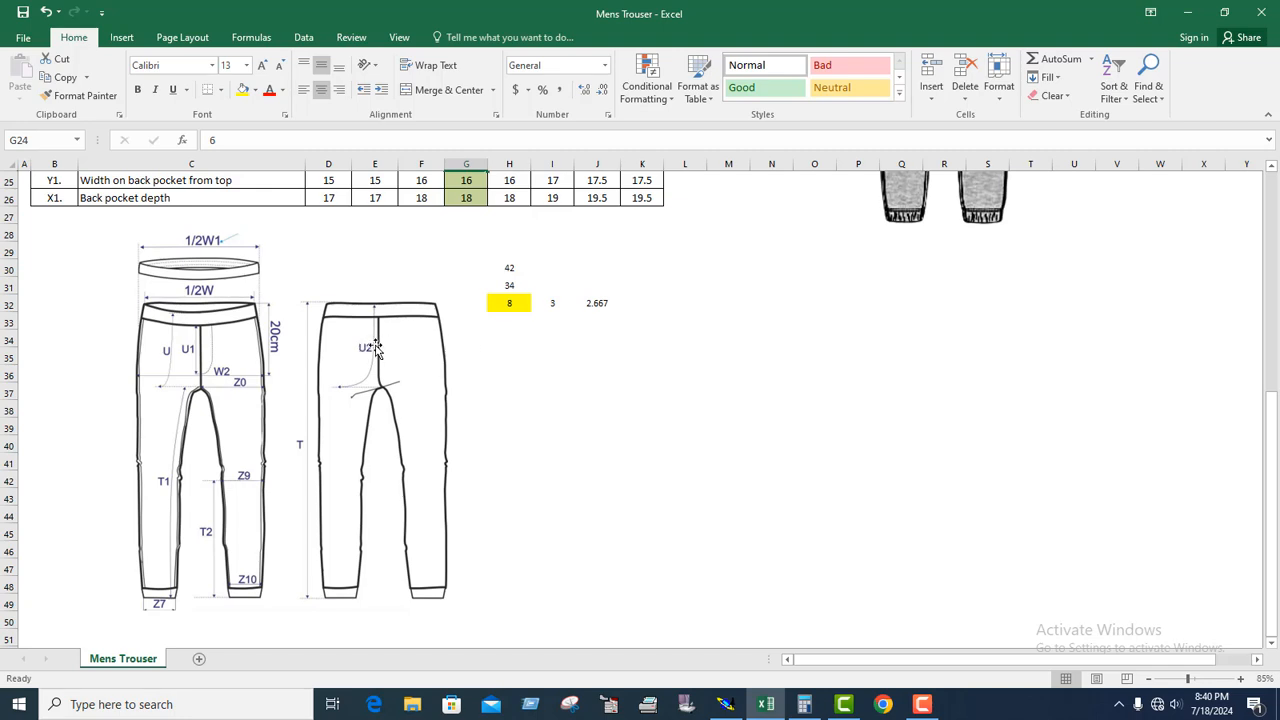
scroll(426, 350, "up", 4)
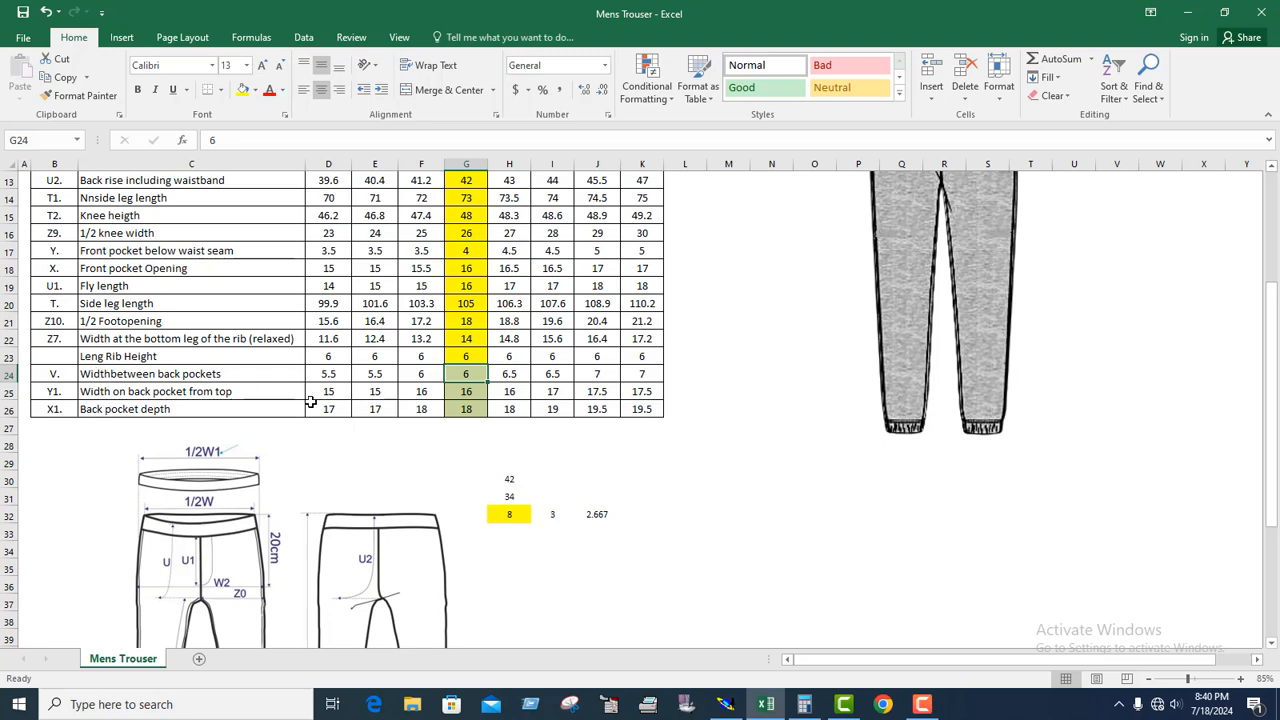
scroll(427, 398, "up", 2)
scroll(427, 398, "down", 3)
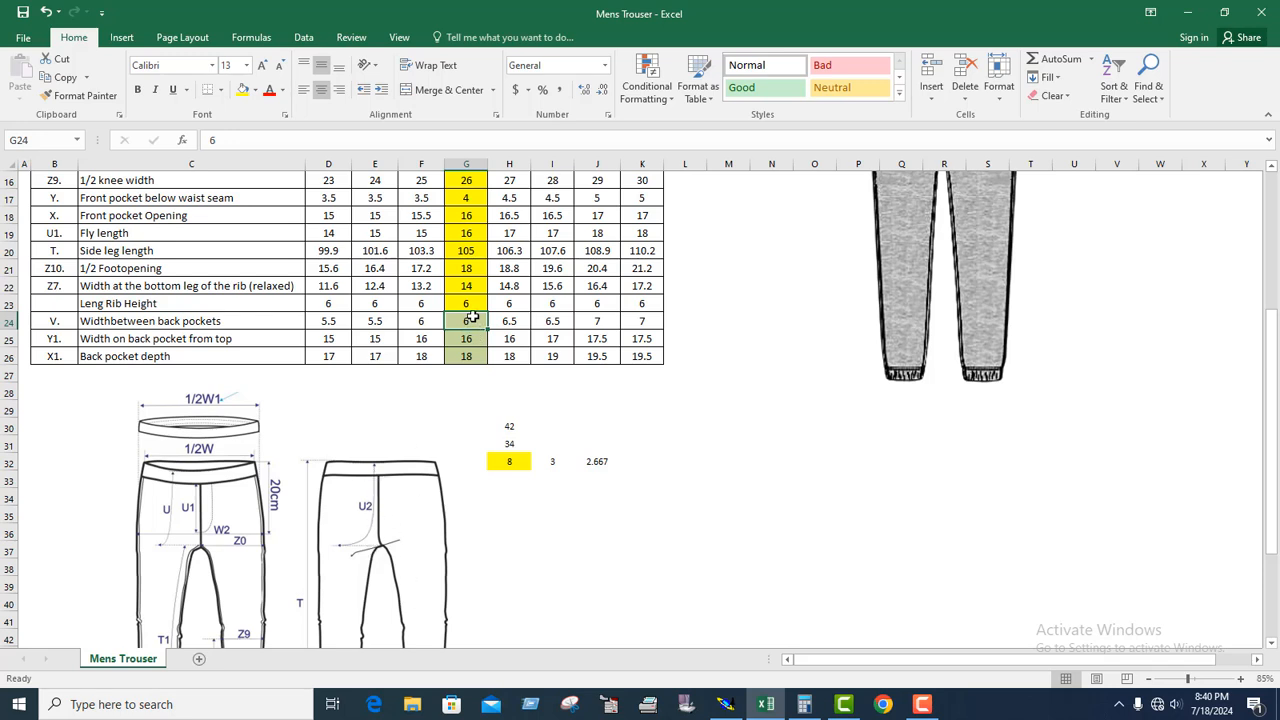
left_click(242, 92)
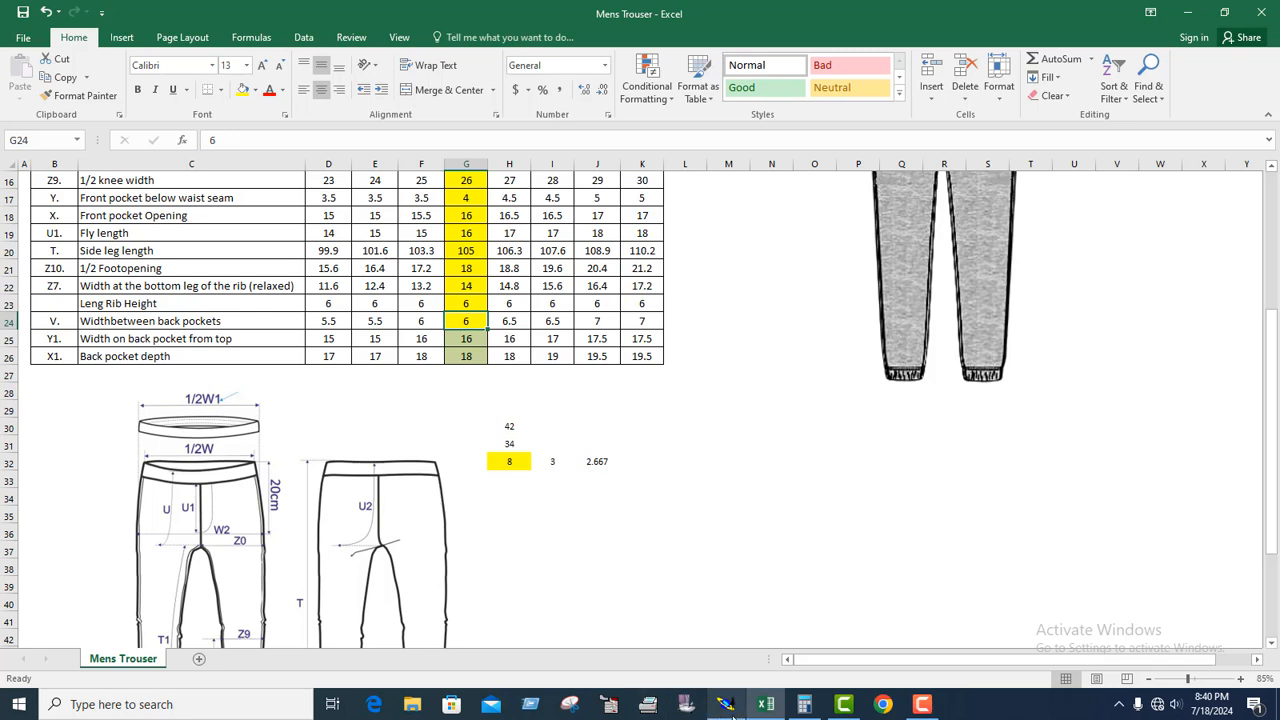
Switch back to Modaris and create parallels of the back piece's crotch curve at -6 cm and of its waist line about 8 cm inward.
mouse_move(728, 710)
left_click(735, 650)
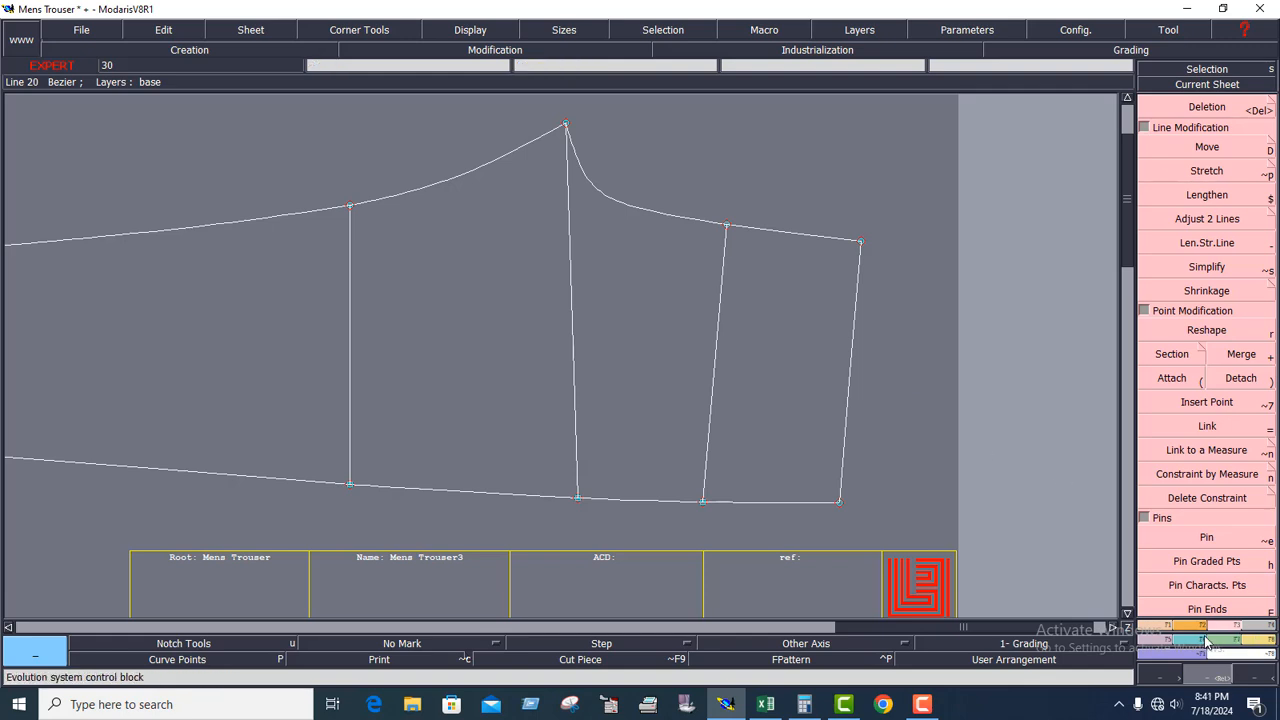
left_click(1160, 625)
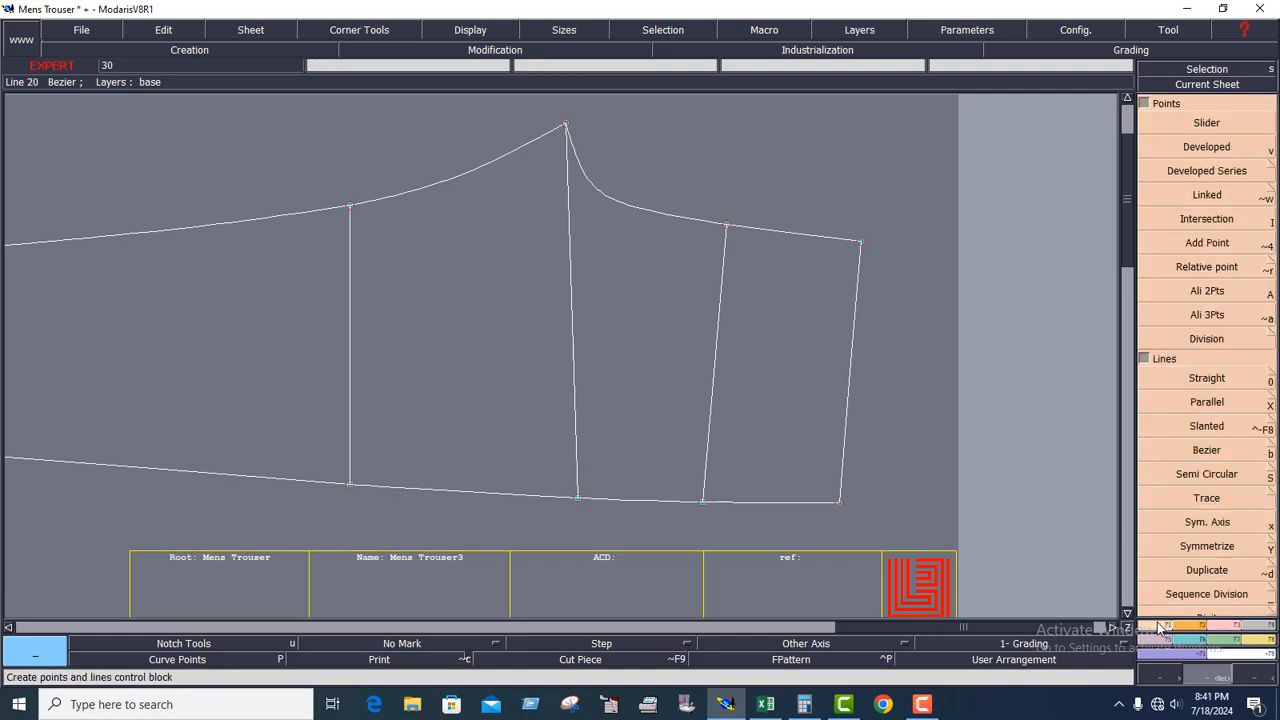
left_click(1207, 402)
left_click(787, 236)
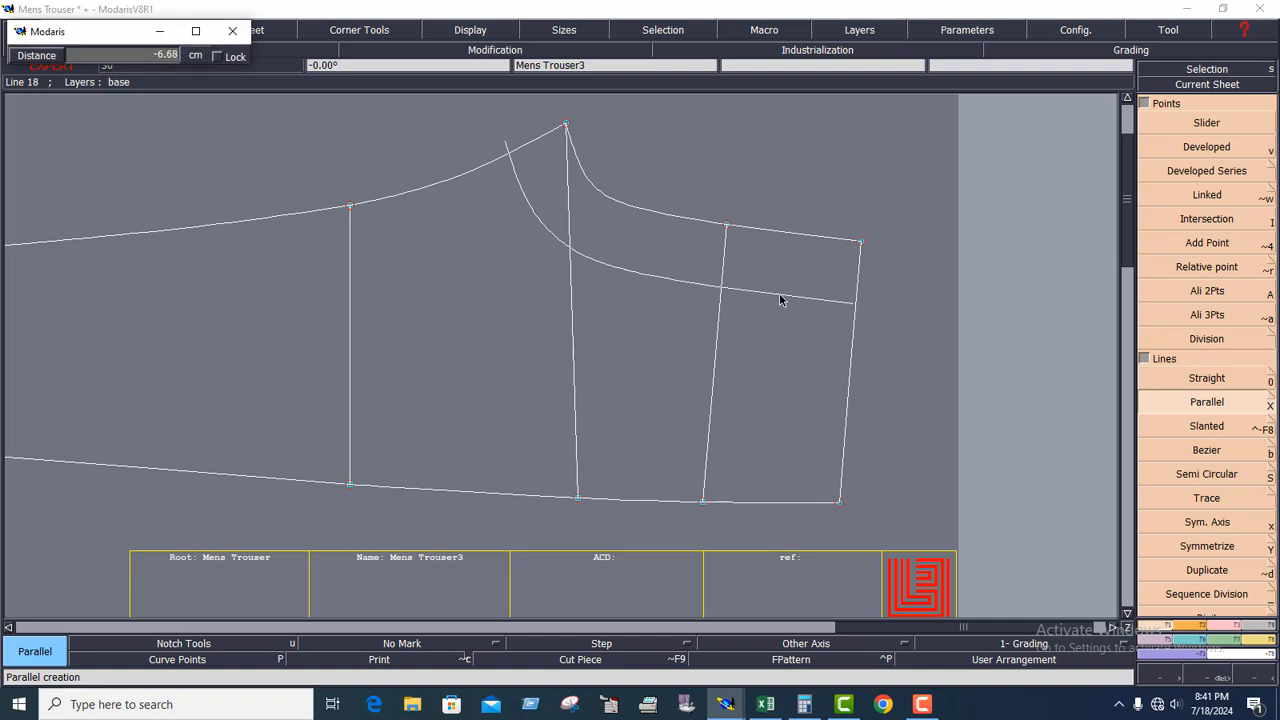
key("Down")
type("-6")
key("Return")
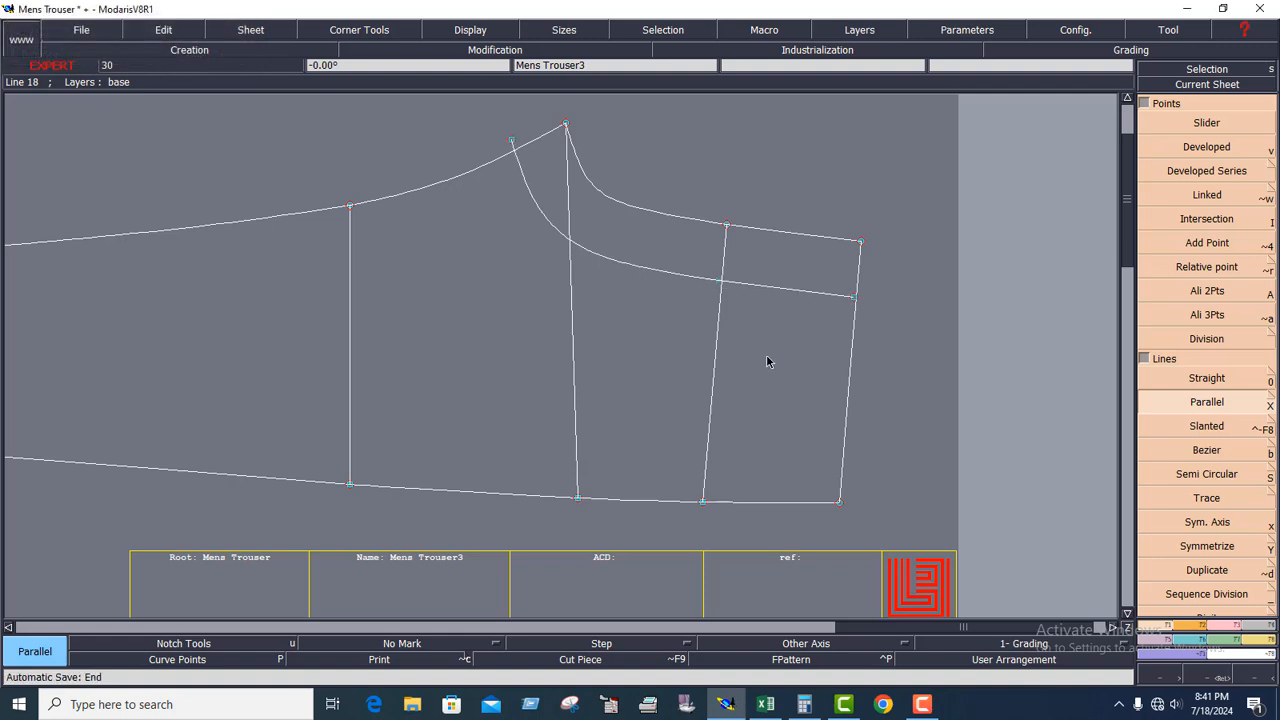
left_click(848, 378)
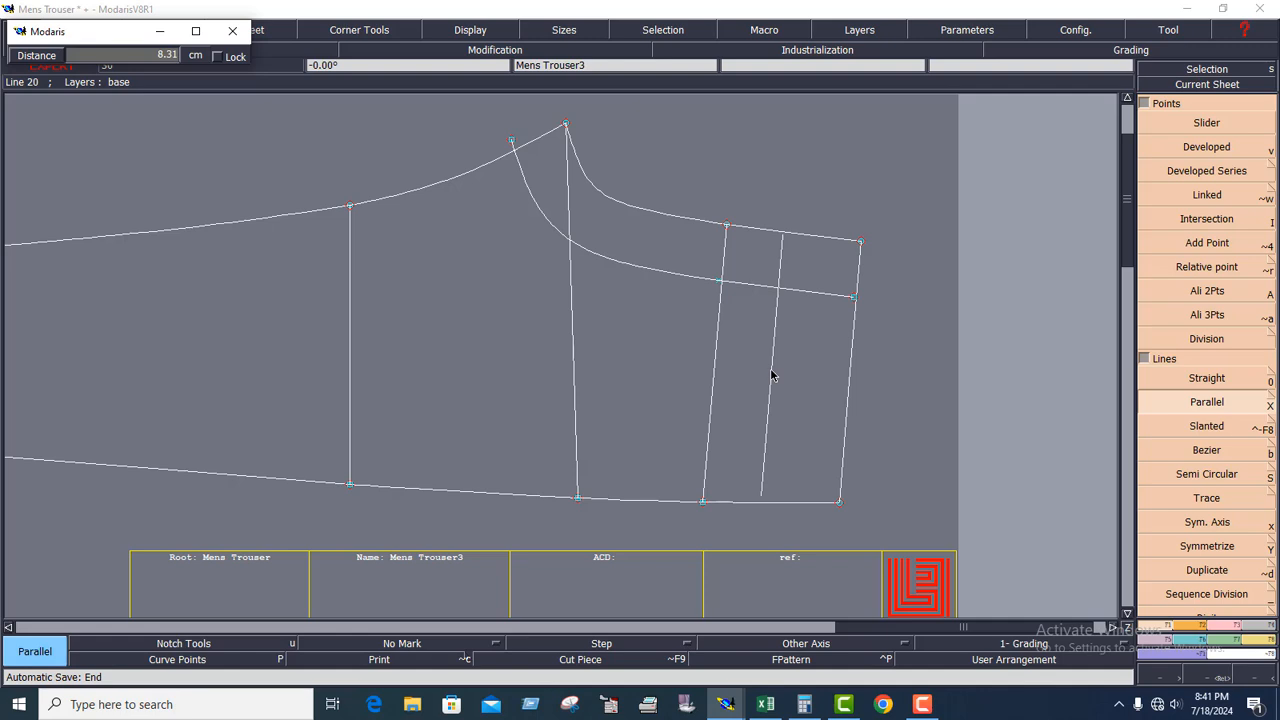
left_click(791, 371)
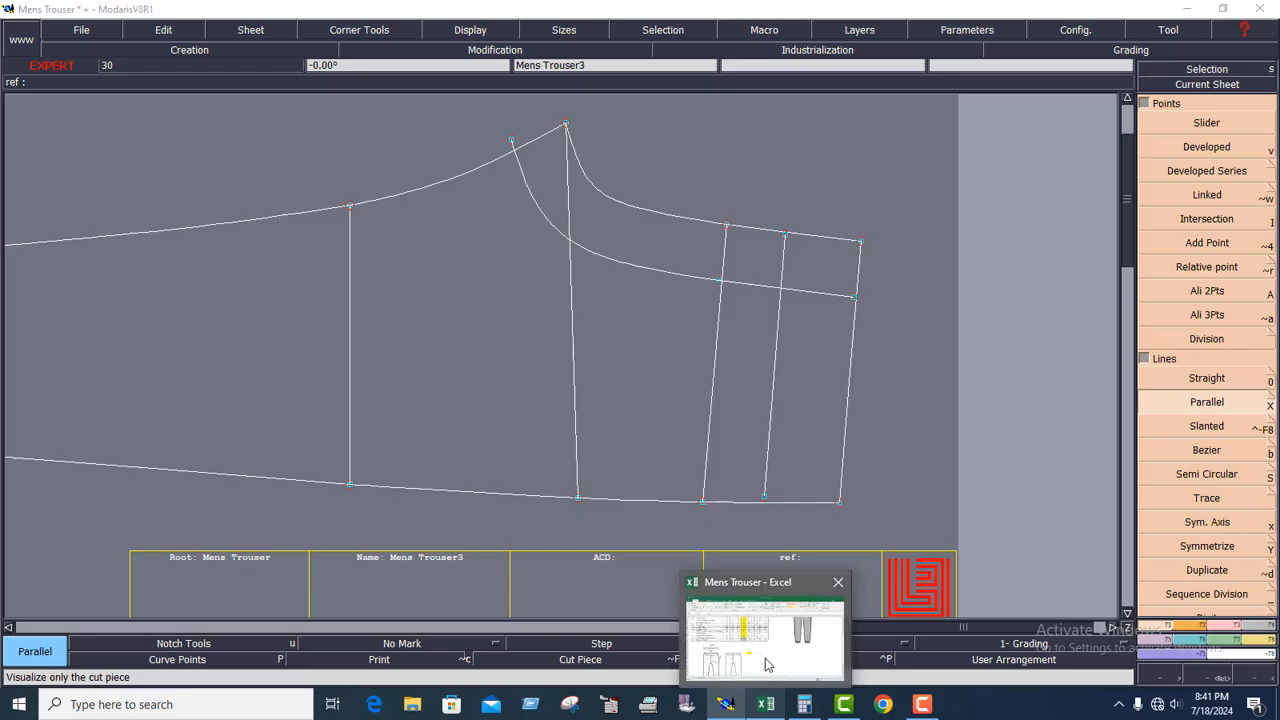
Switch to the Excel size chart and look up the XL back pocket width from top and back pocket depth.
left_click(767, 706)
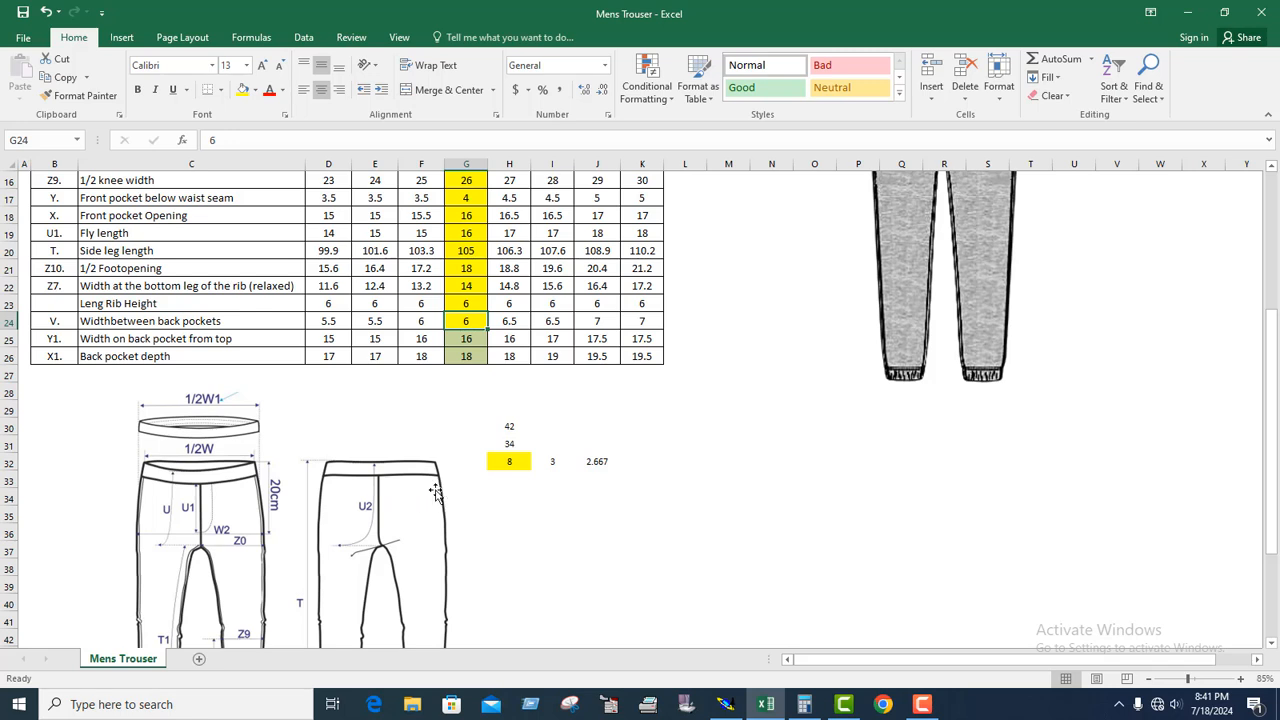
left_click(474, 340)
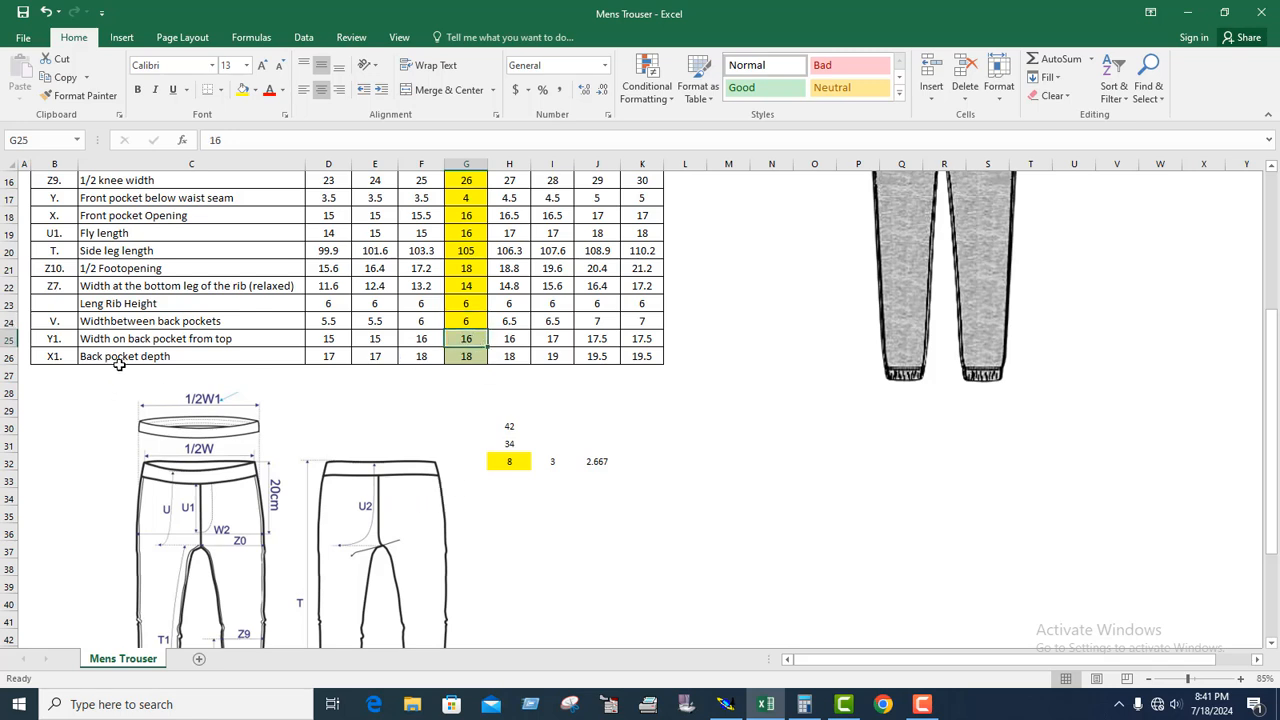
left_click(468, 358)
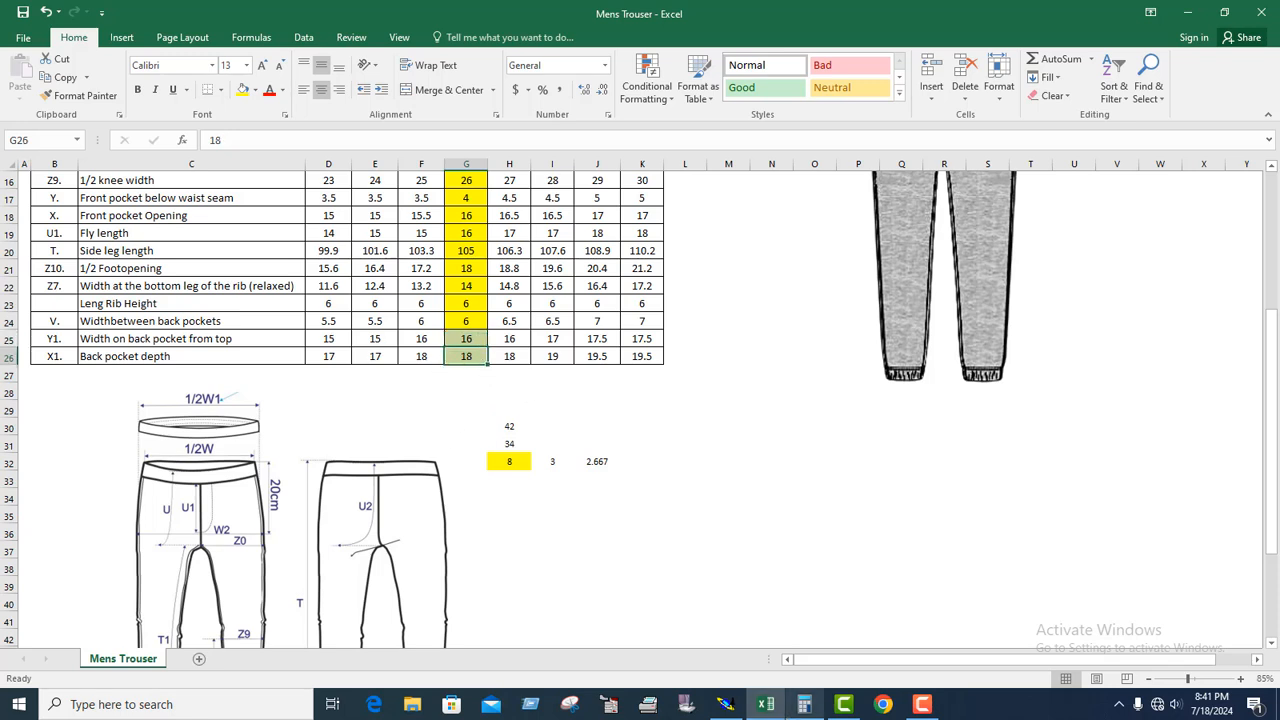
Return to Modaris, create an intersection point where the crotch and waist parallels cross, and insert it into its curve.
left_click(729, 706)
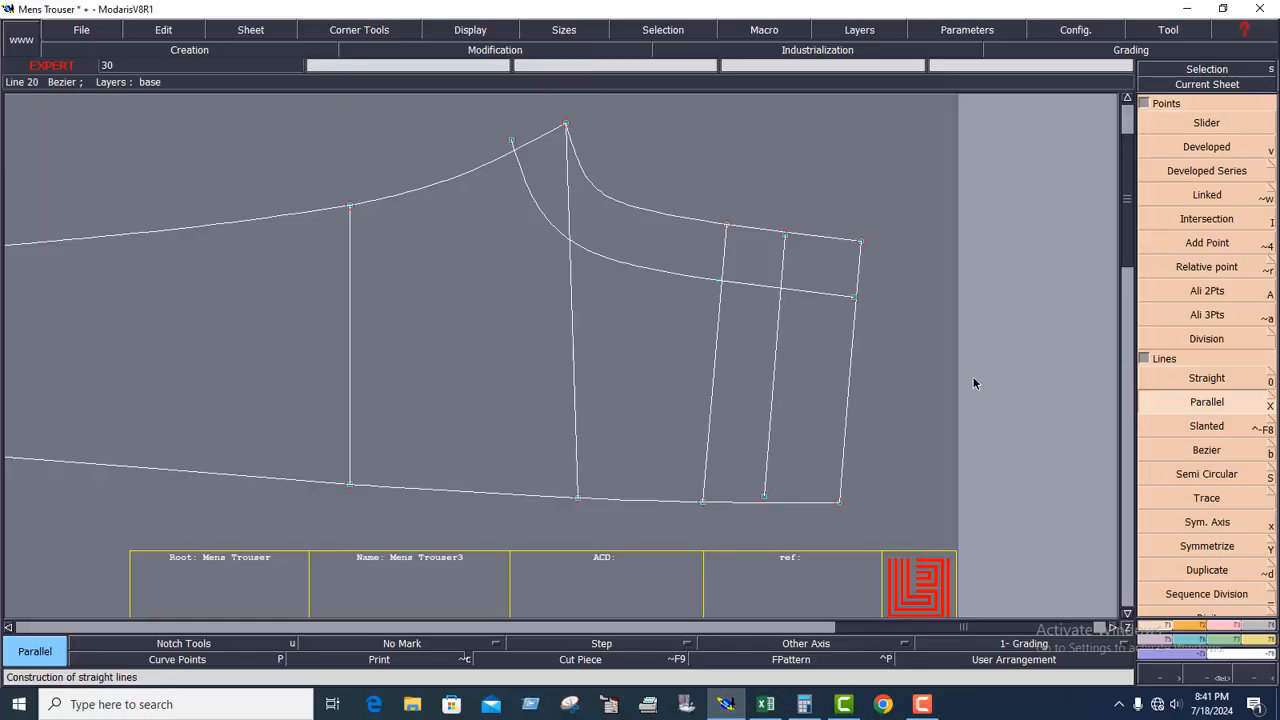
left_click(1224, 626)
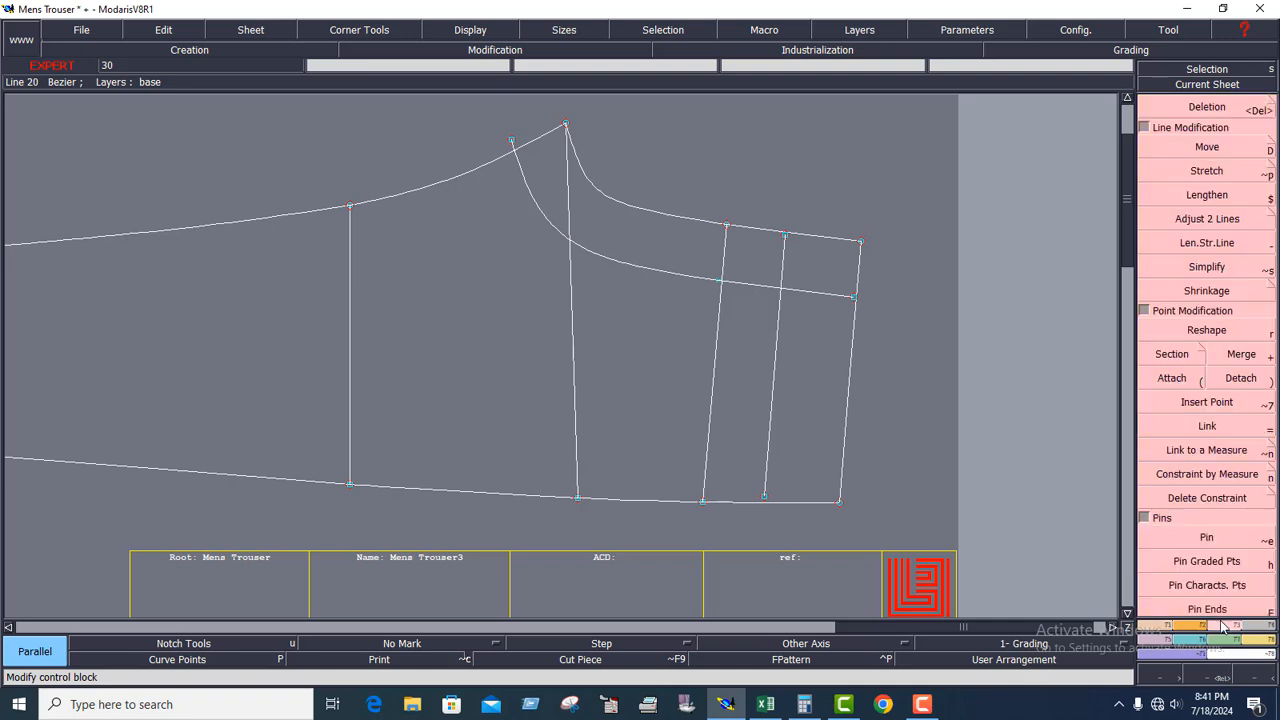
left_click(1205, 404)
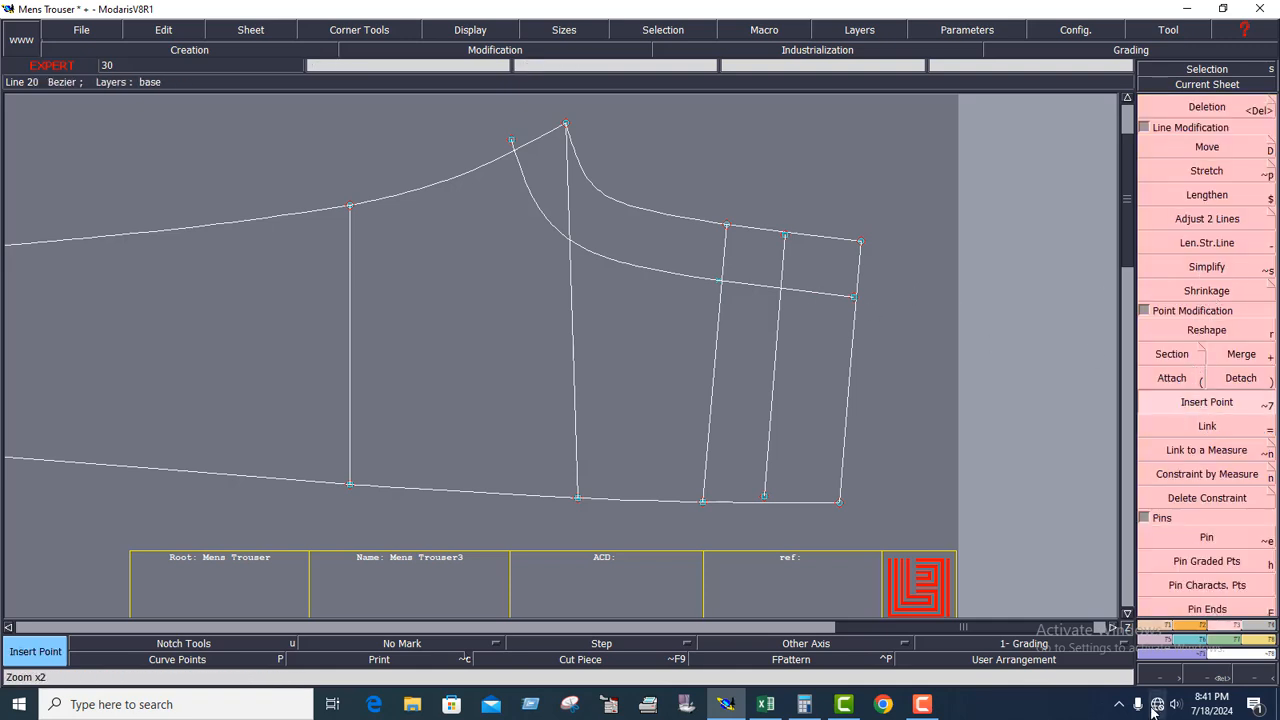
left_click(1163, 627)
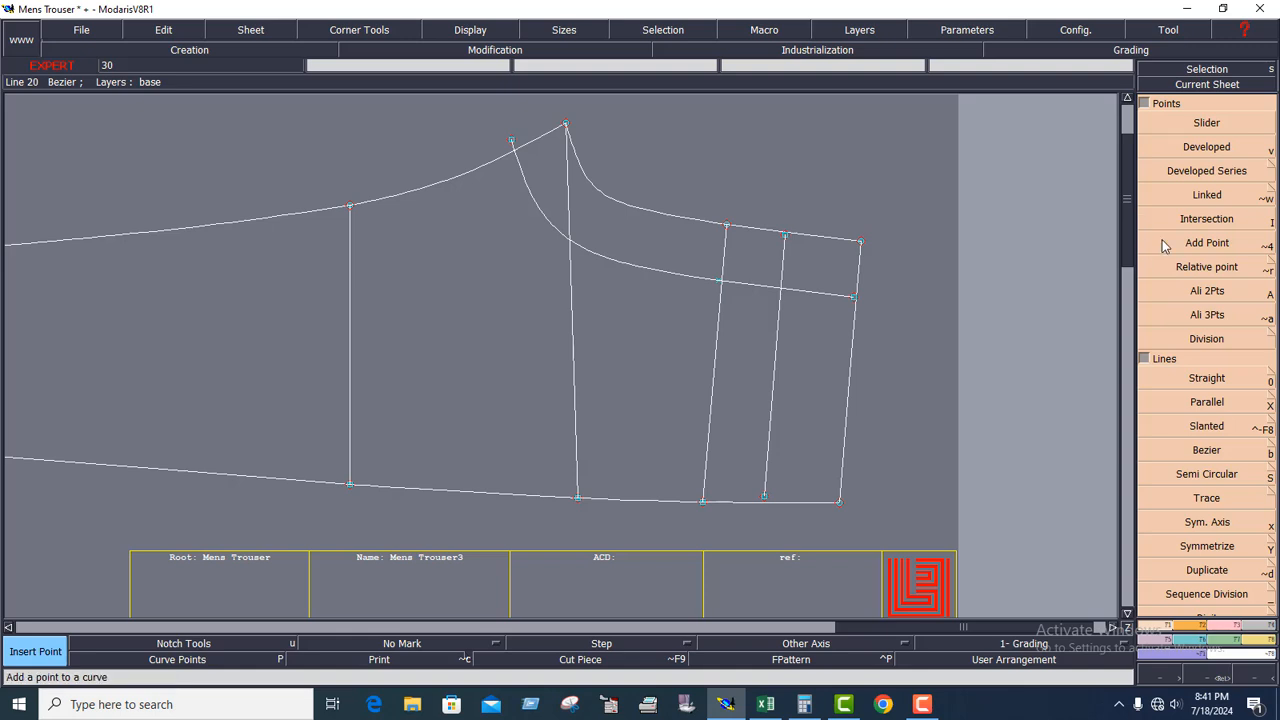
left_click(1198, 222)
left_click(782, 292)
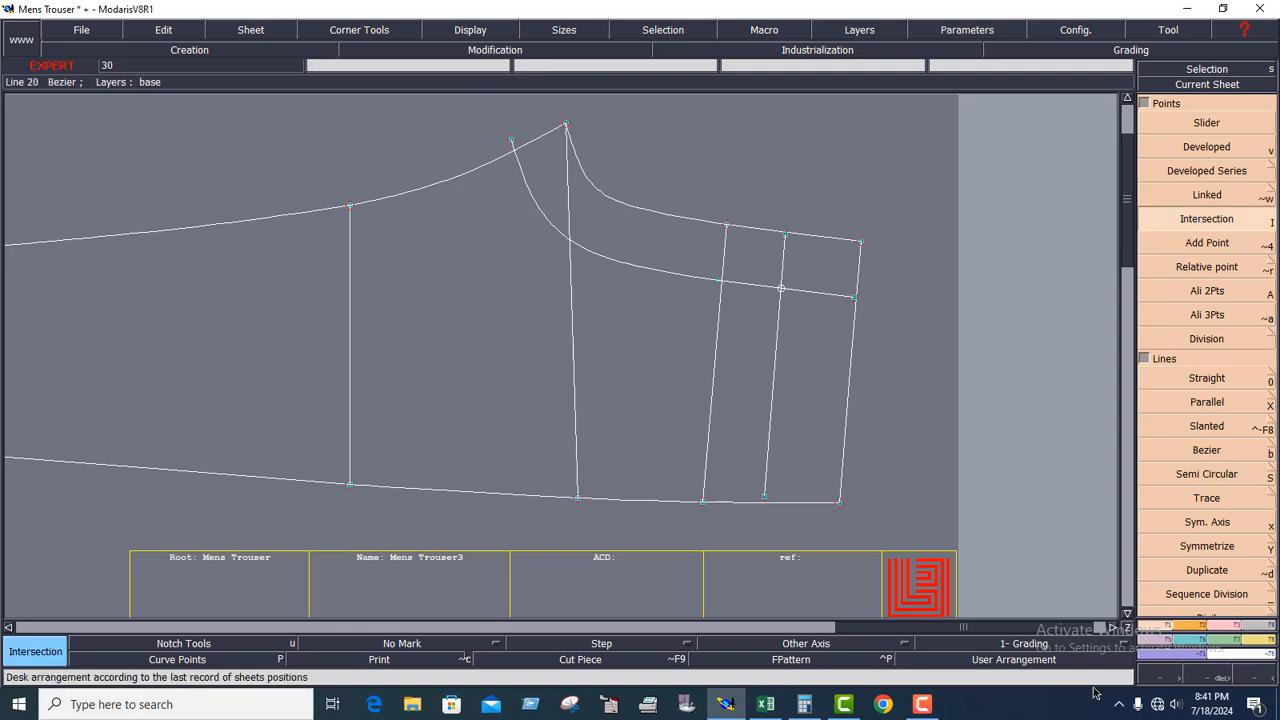
left_click(1234, 628)
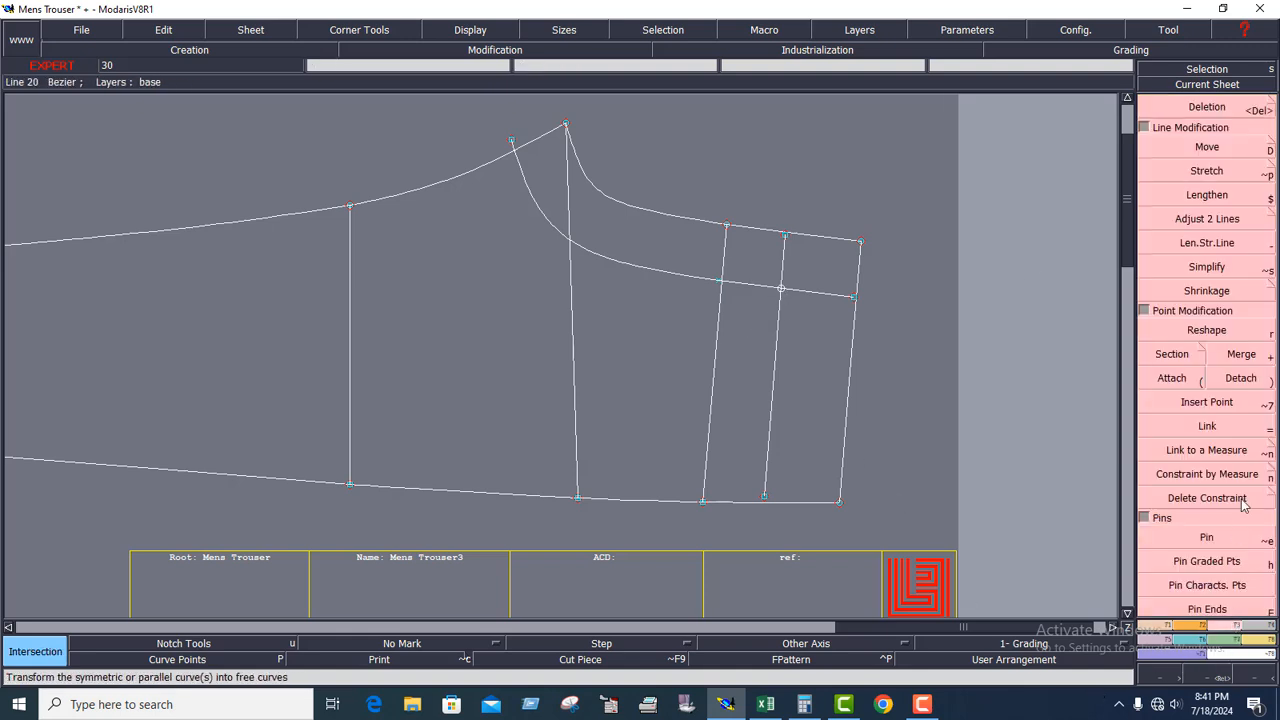
left_click(1208, 402)
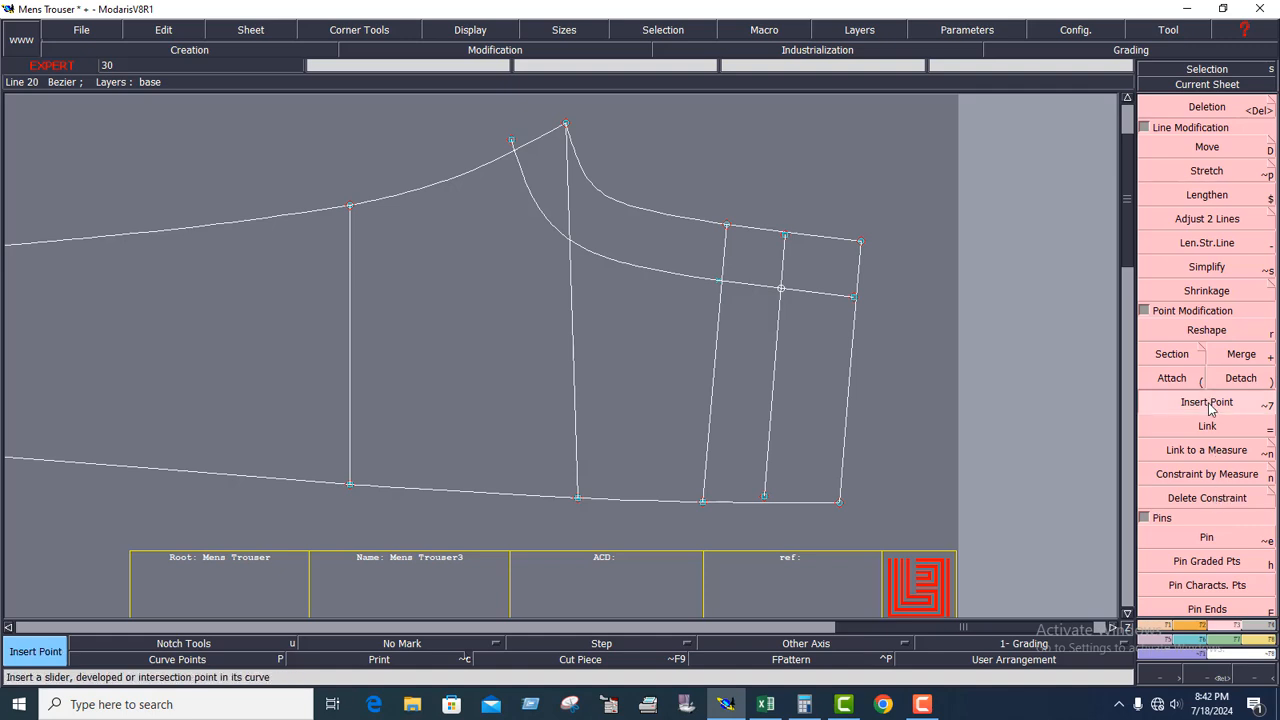
left_click(783, 291)
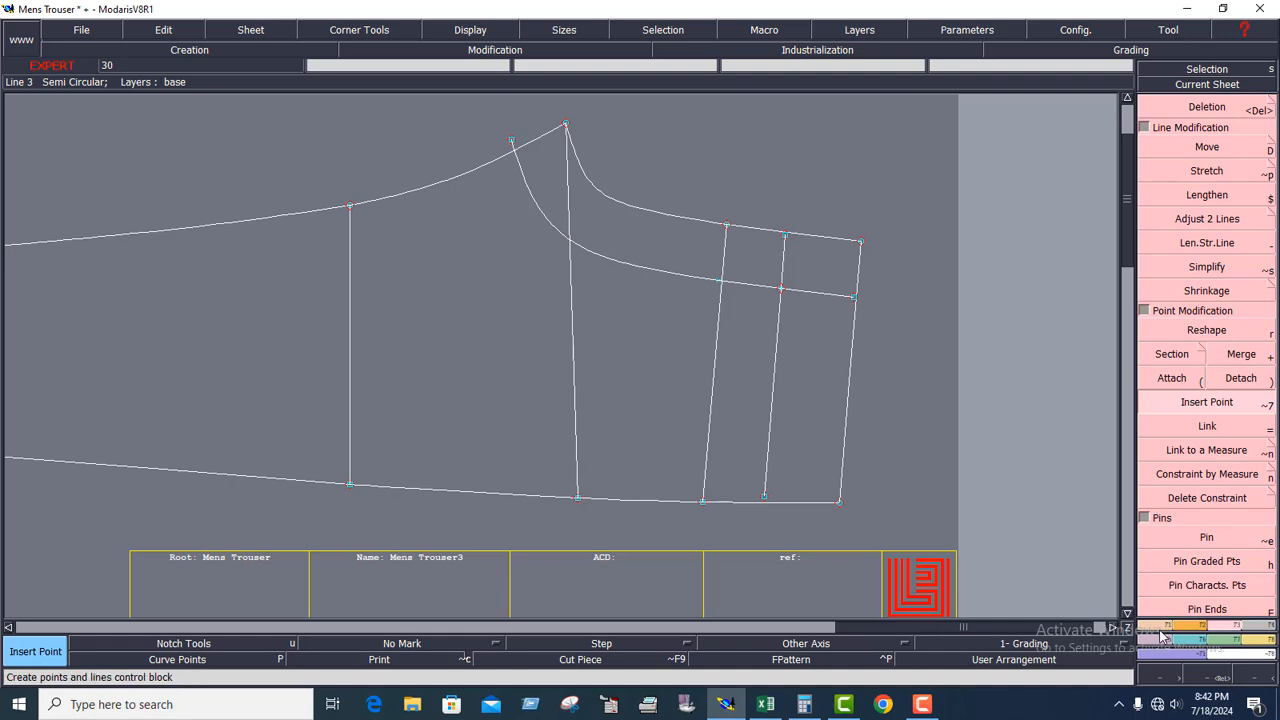
Create a developed point on the waist parallel at a curve length of -16 cm from the inserted intersection point.
left_click(1163, 634)
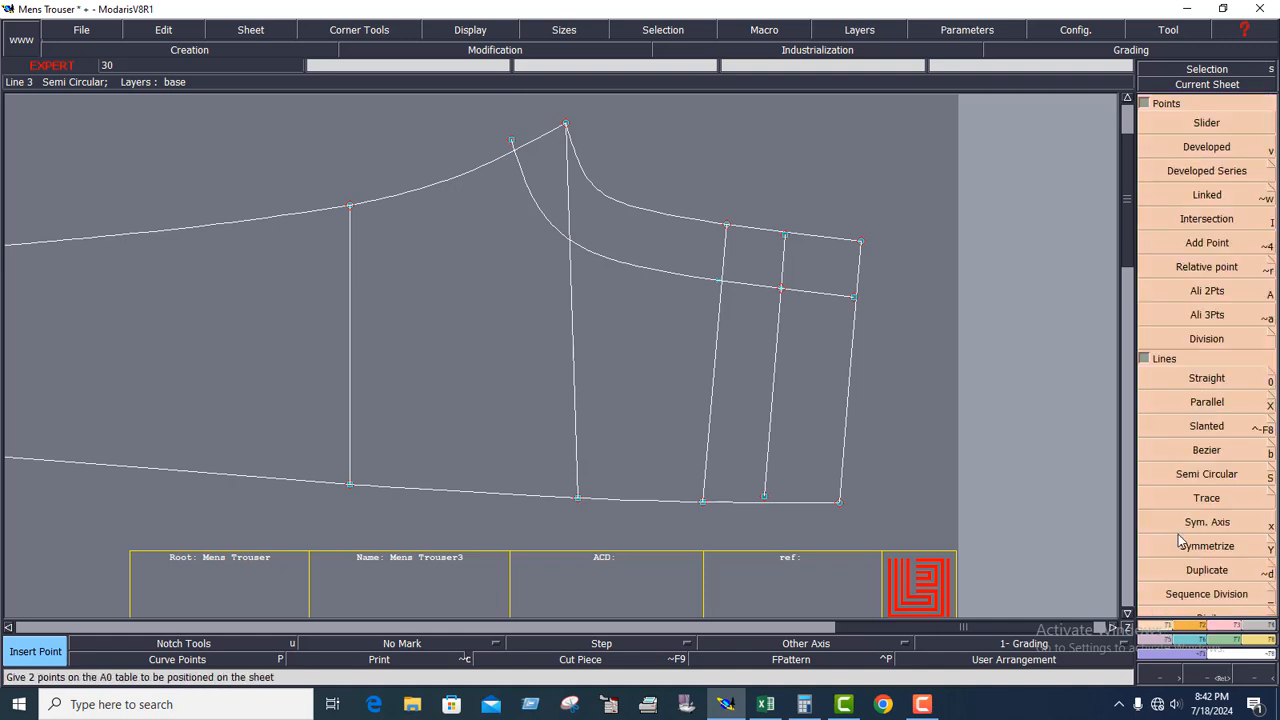
left_click(1220, 147)
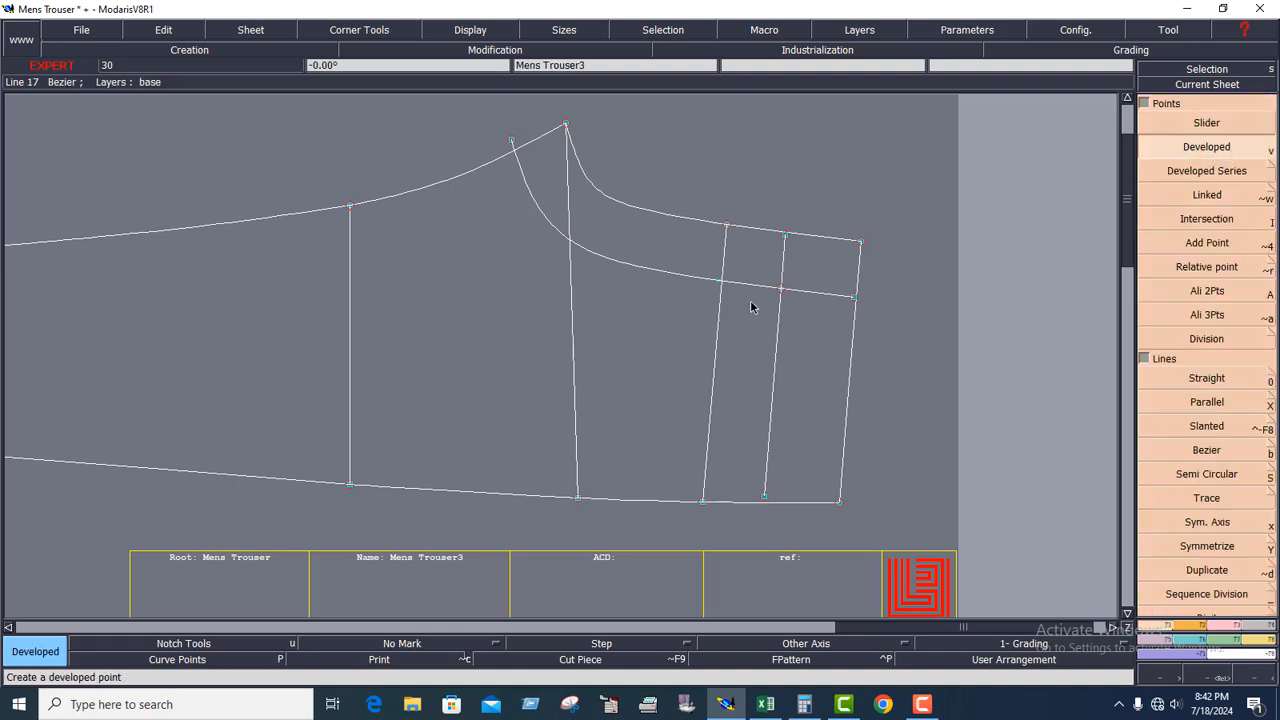
left_click(783, 289)
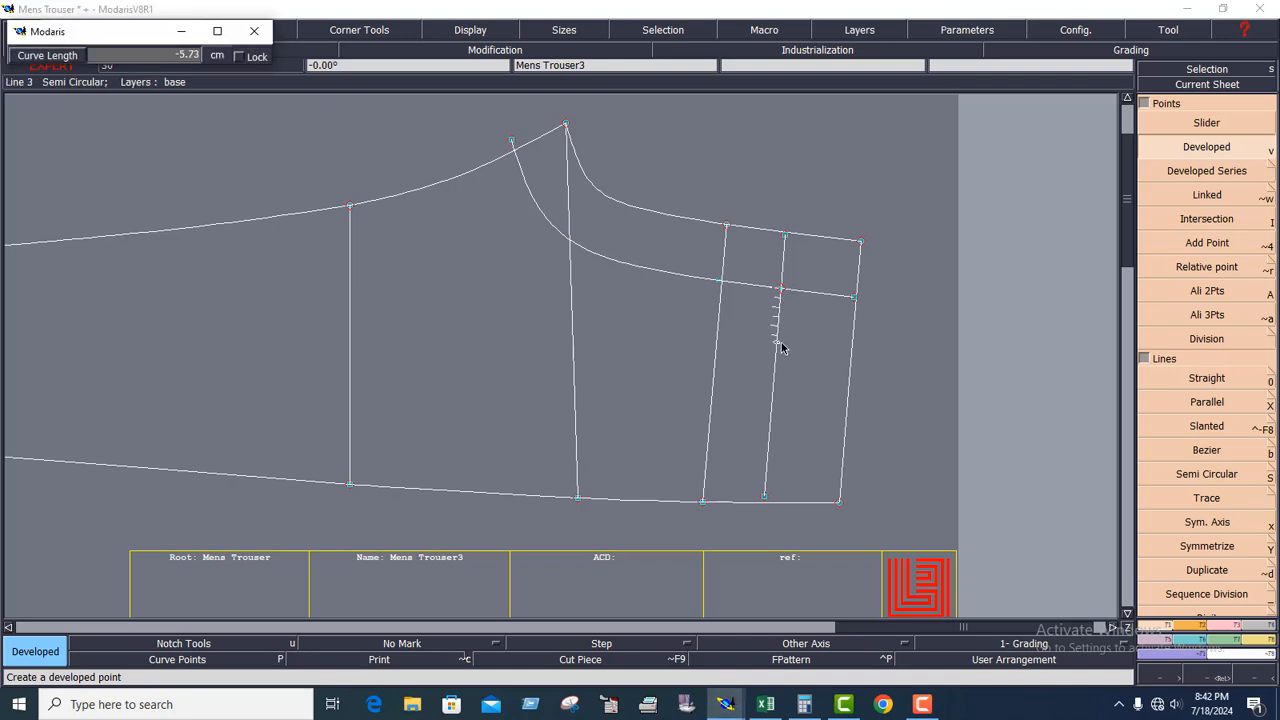
key("Down")
key("BackSpace")
type("-16")
key("Return")
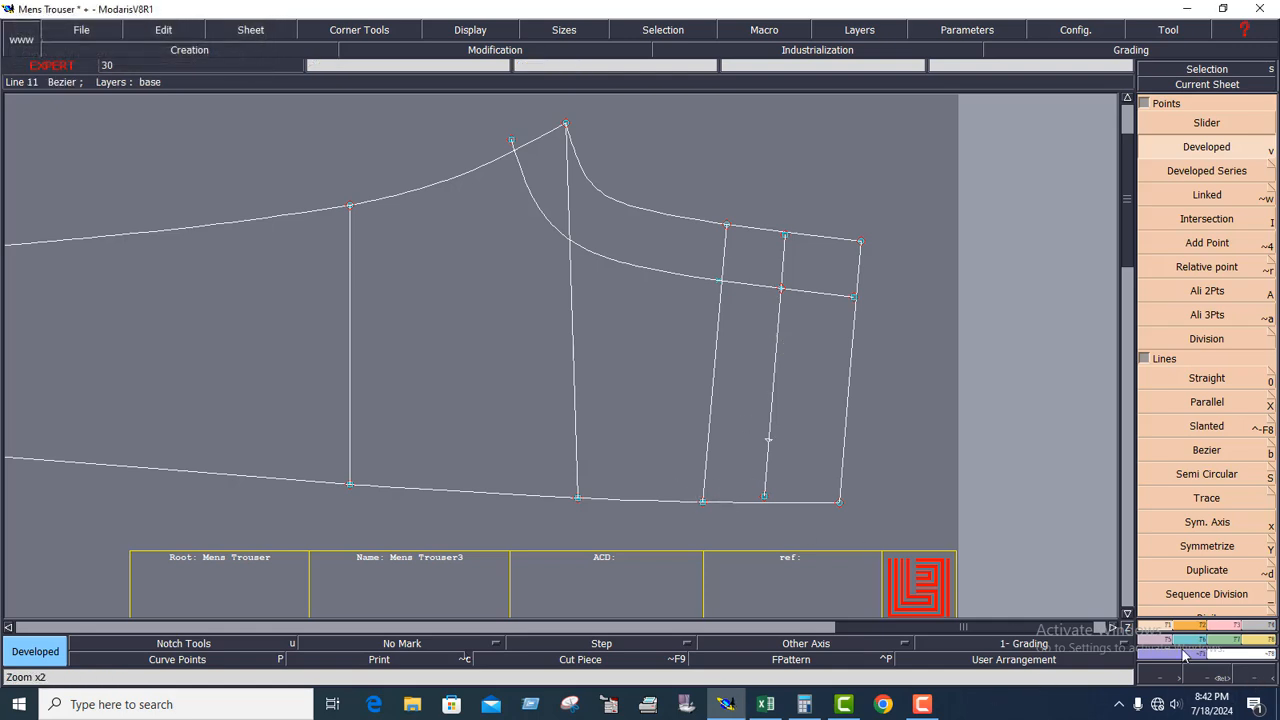
Insert the developed point into the waist parallel, and delete that line's excess ends and the crotch curve parallel.
left_click(1232, 626)
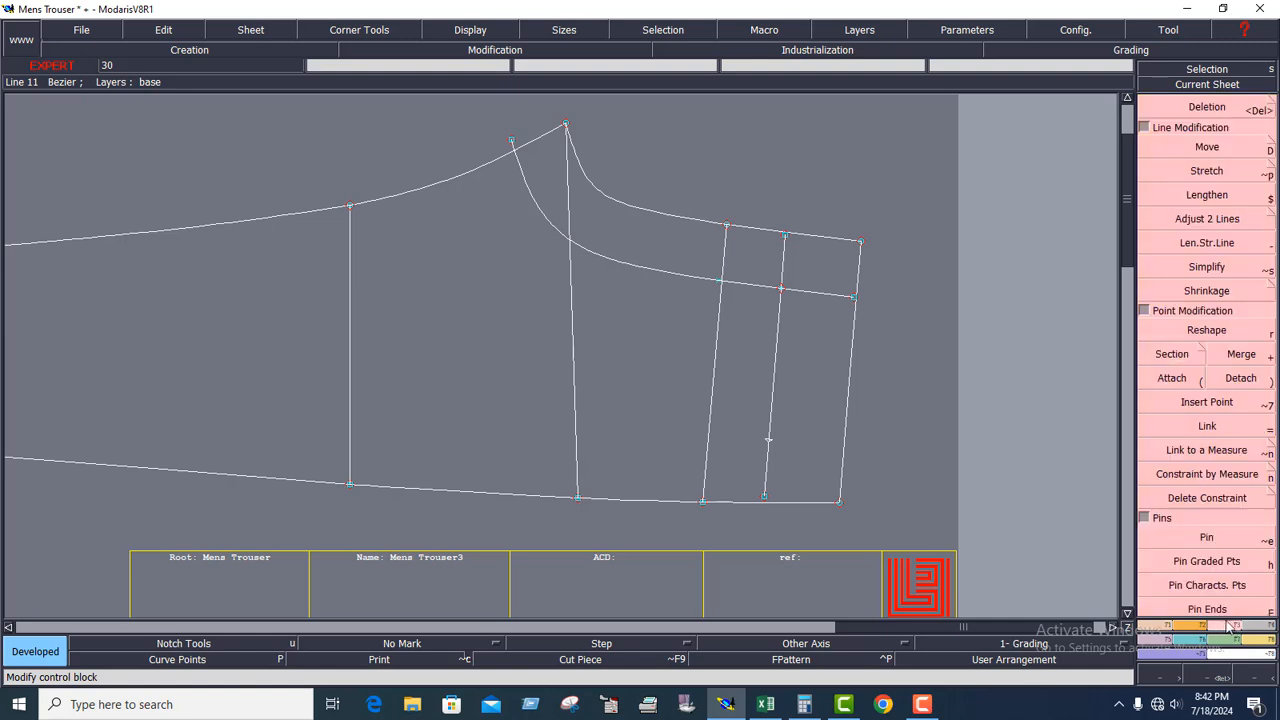
left_click(1207, 402)
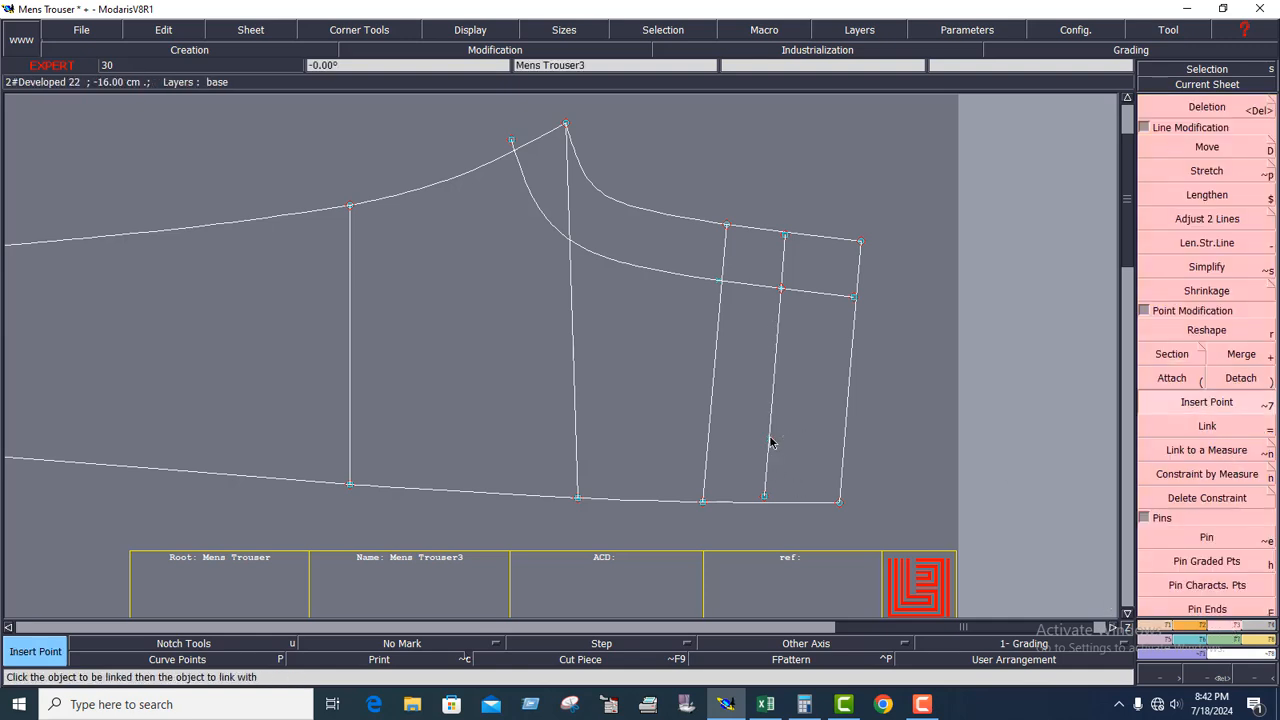
key("Delete")
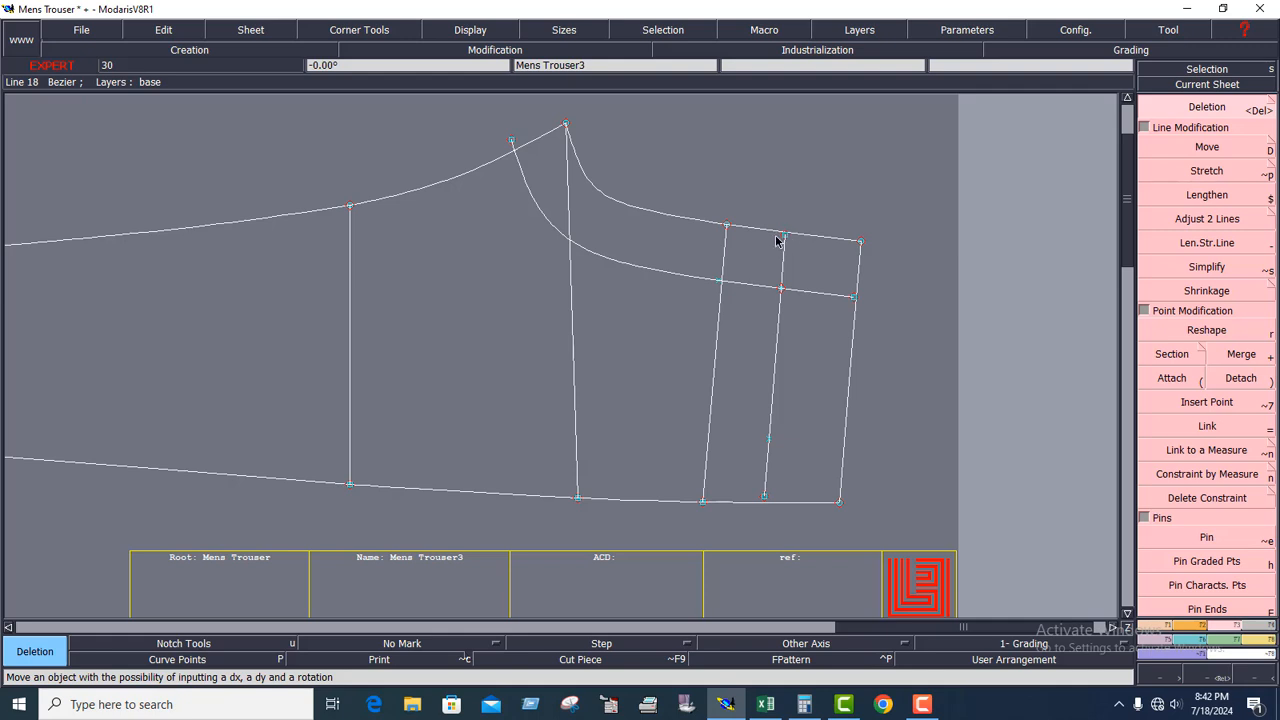
left_click(785, 237)
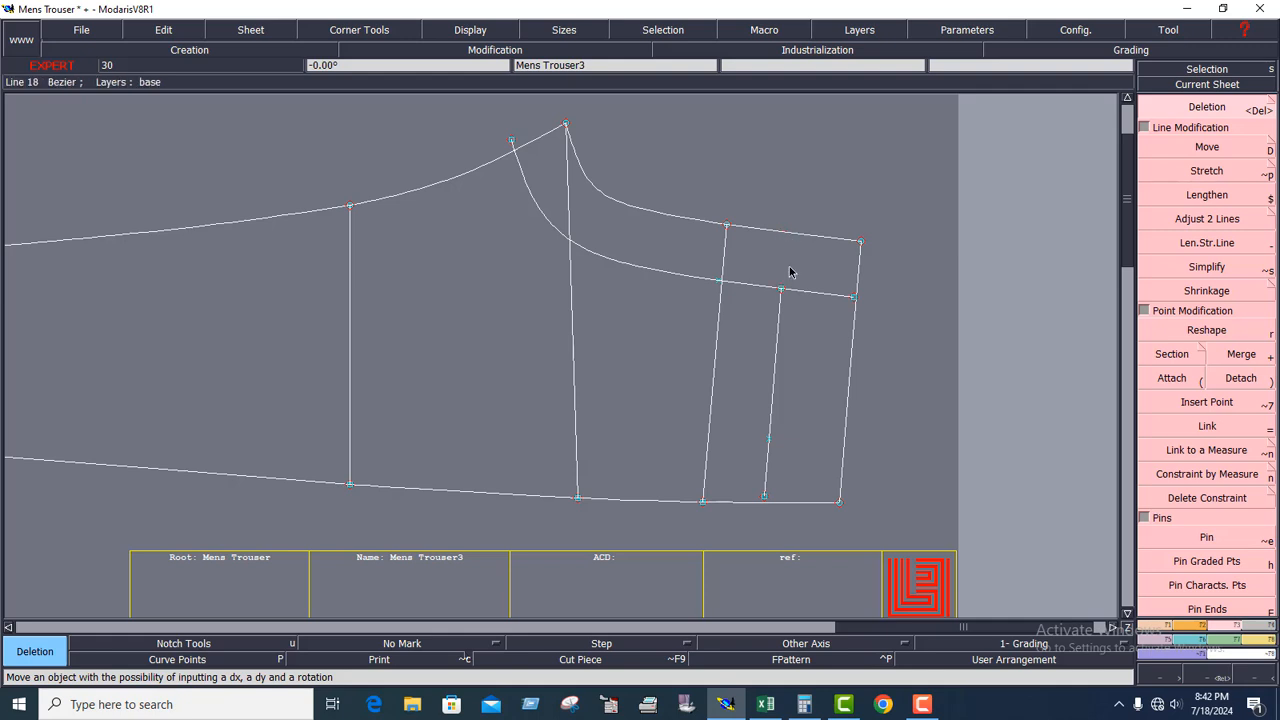
left_click(764, 496)
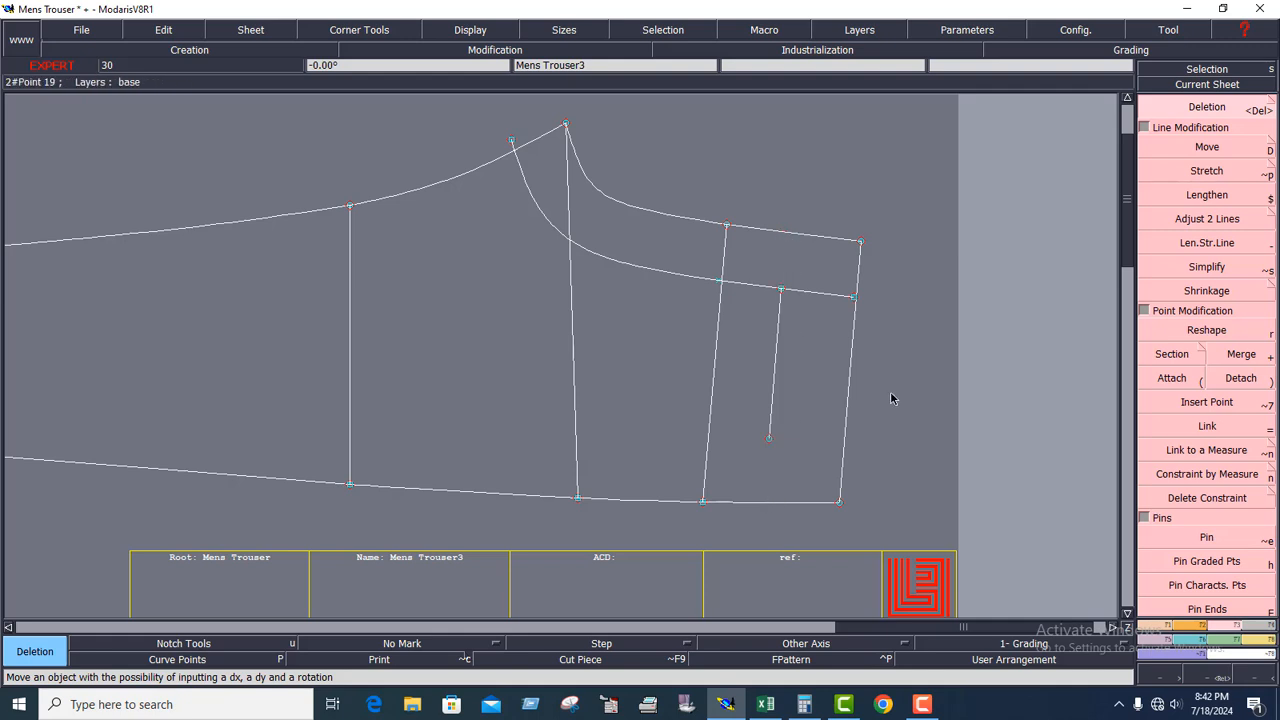
left_click(818, 295)
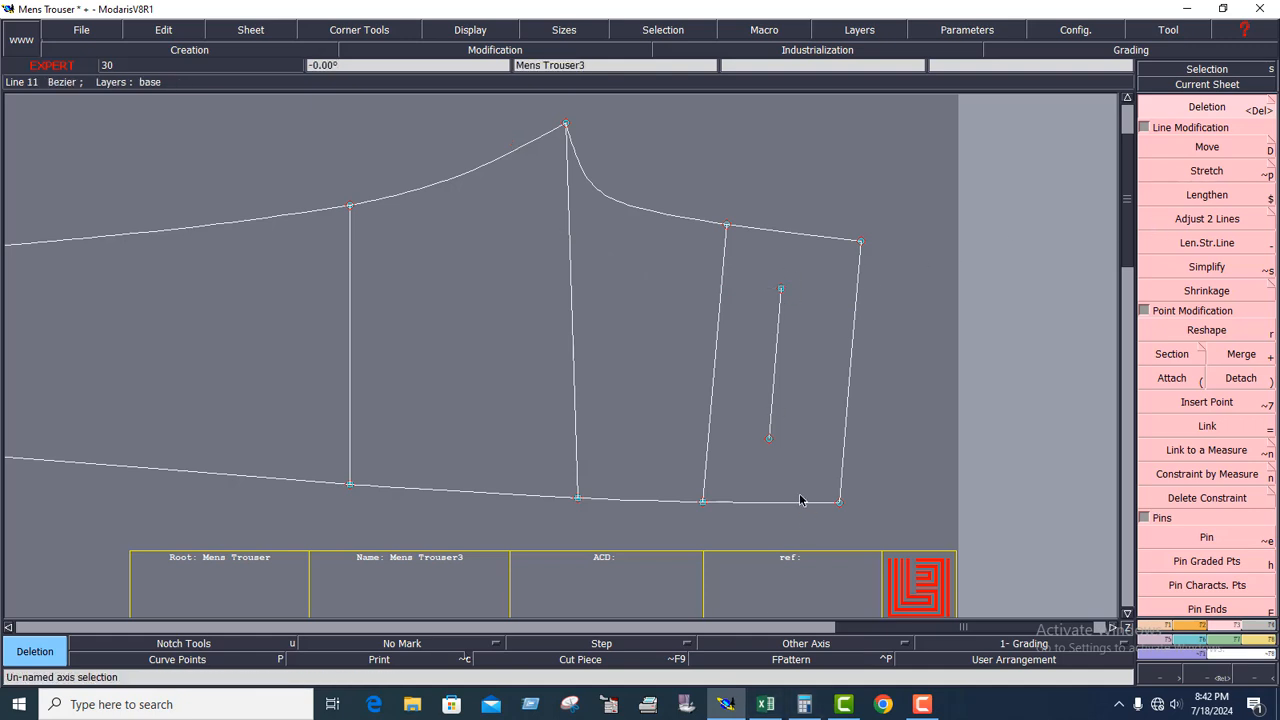
Divide the pocket top line into 2 equal parts and insert the division point into the line.
left_click(1167, 627)
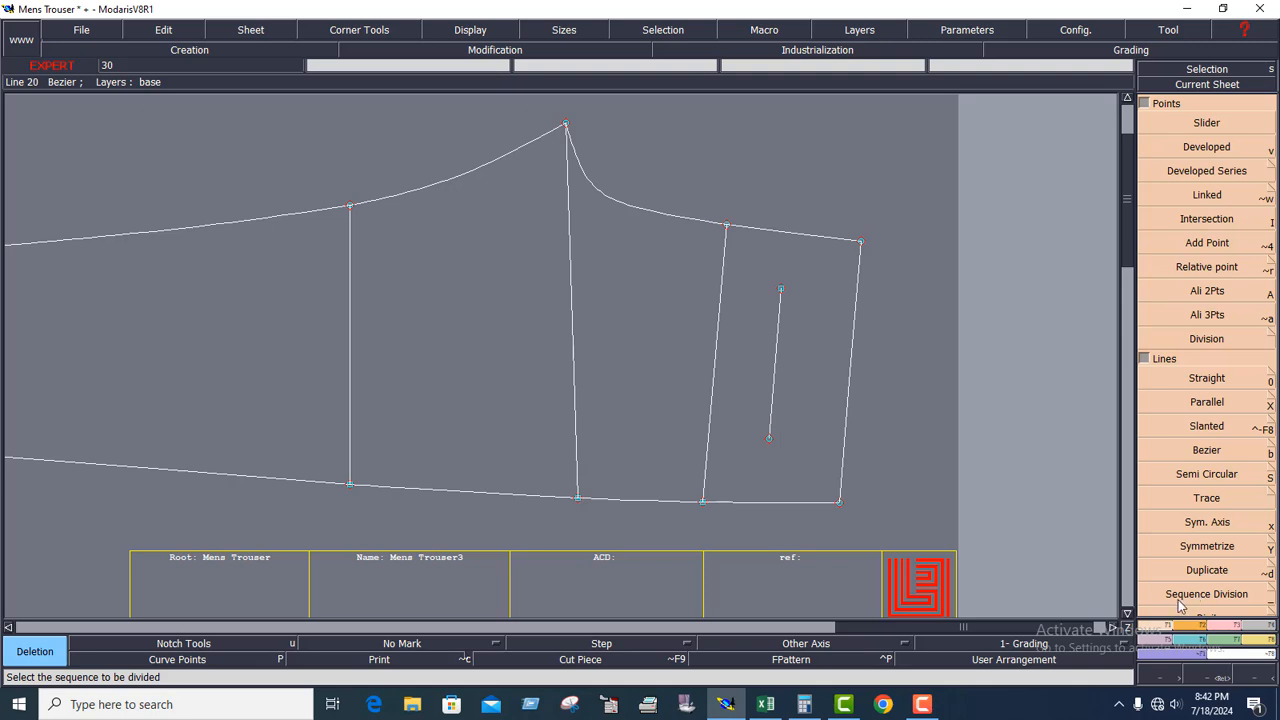
left_click(1181, 596)
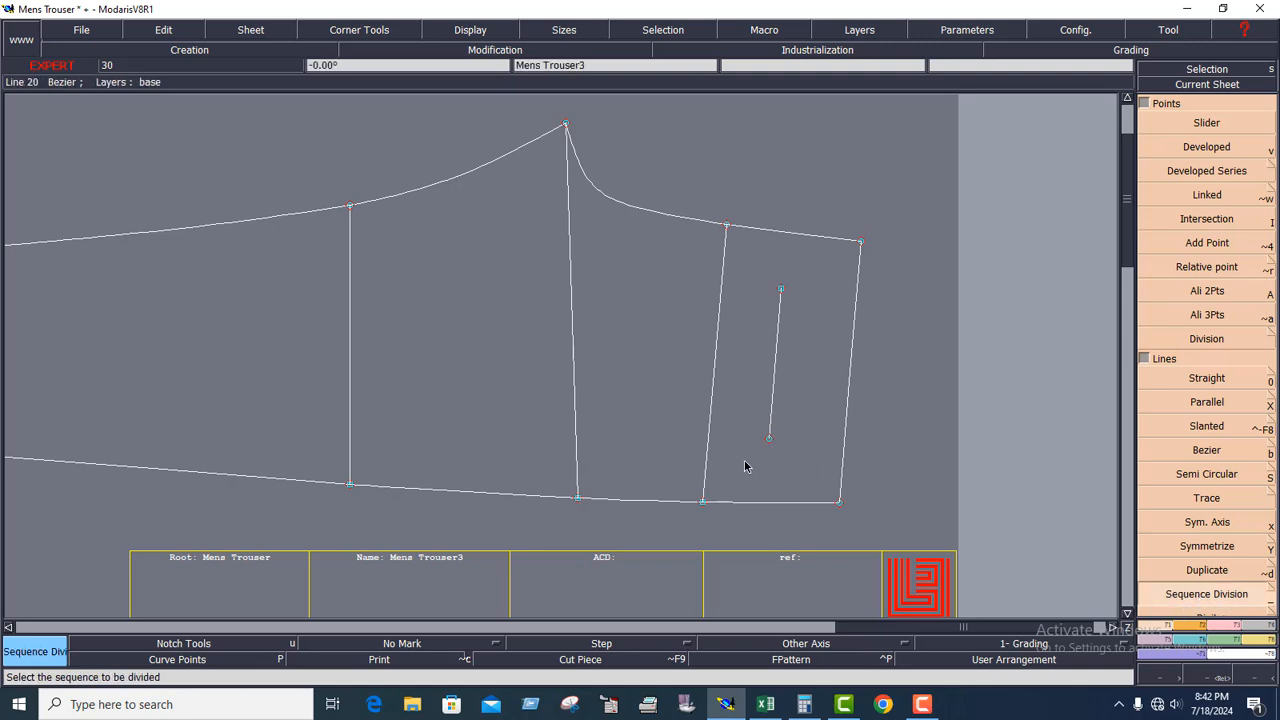
left_click(768, 440)
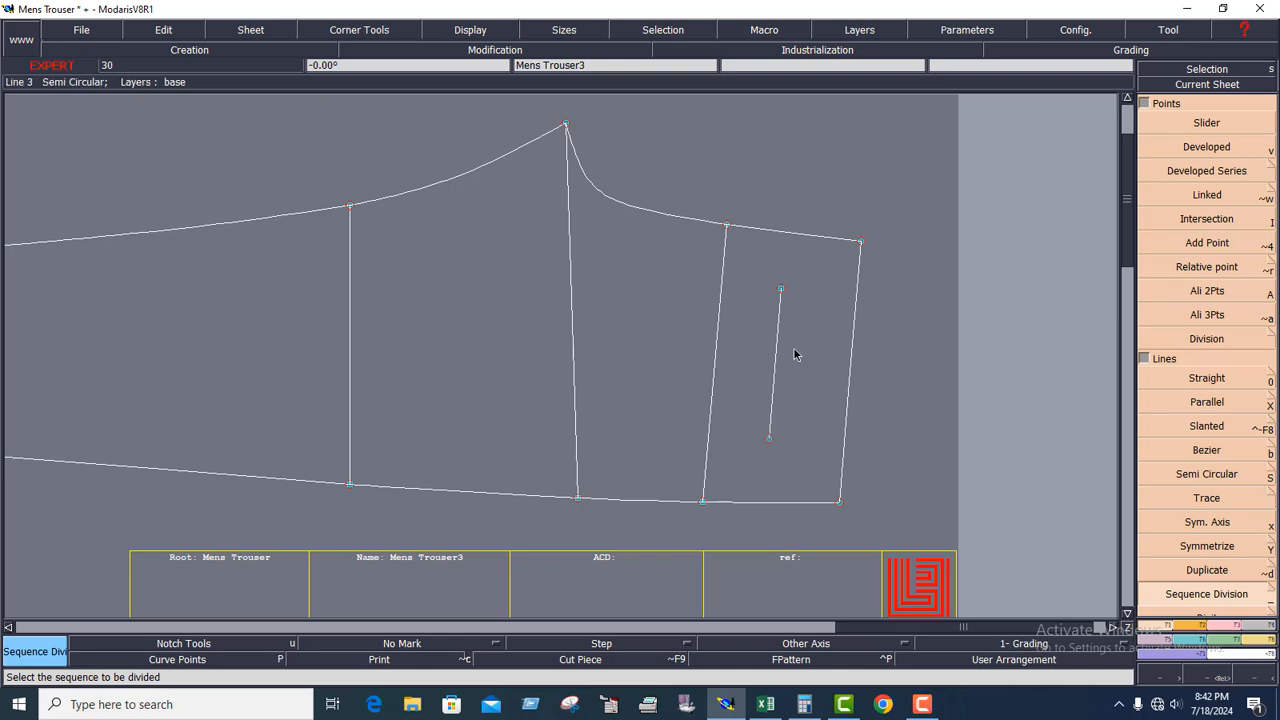
left_click(781, 290)
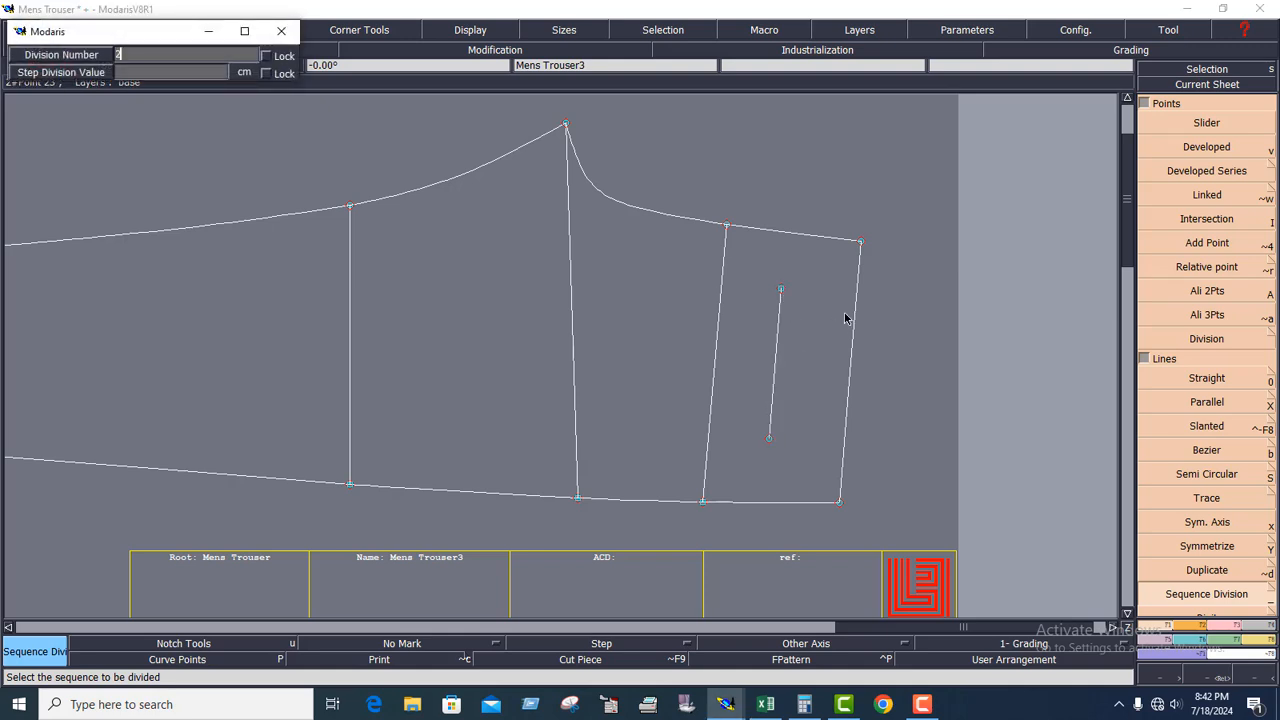
key("Return")
left_click(1233, 626)
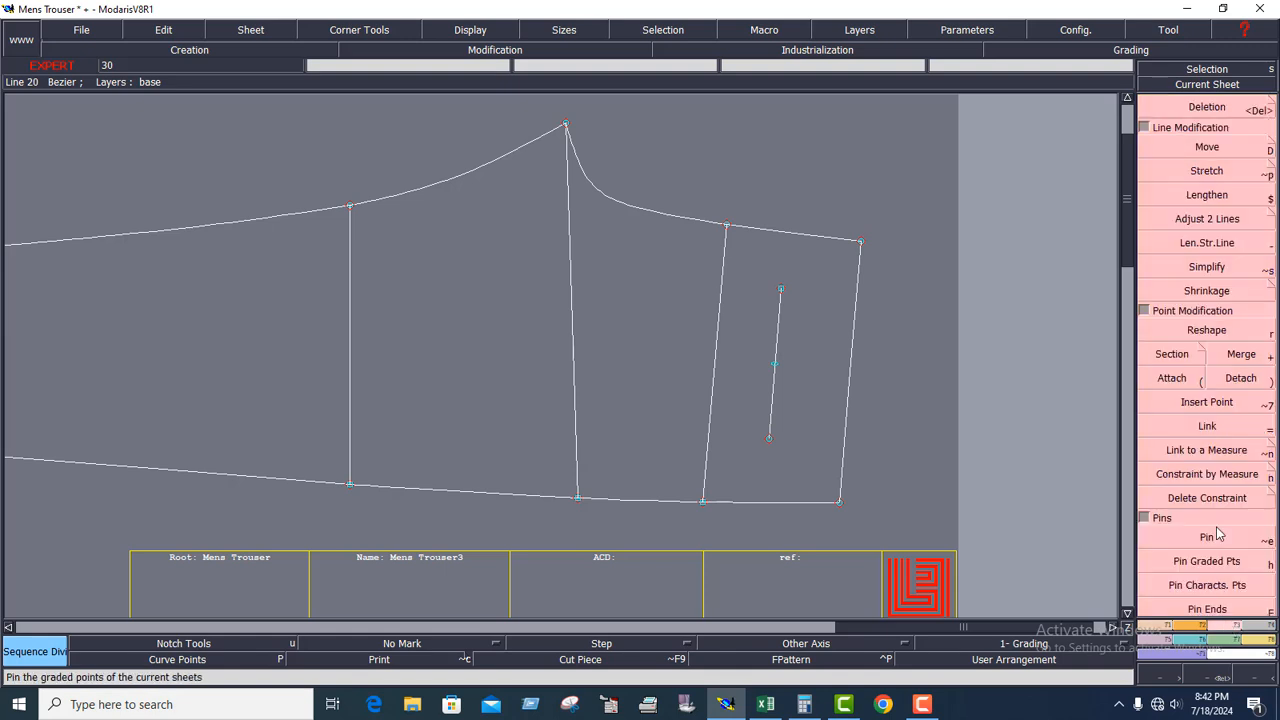
left_click(1207, 402)
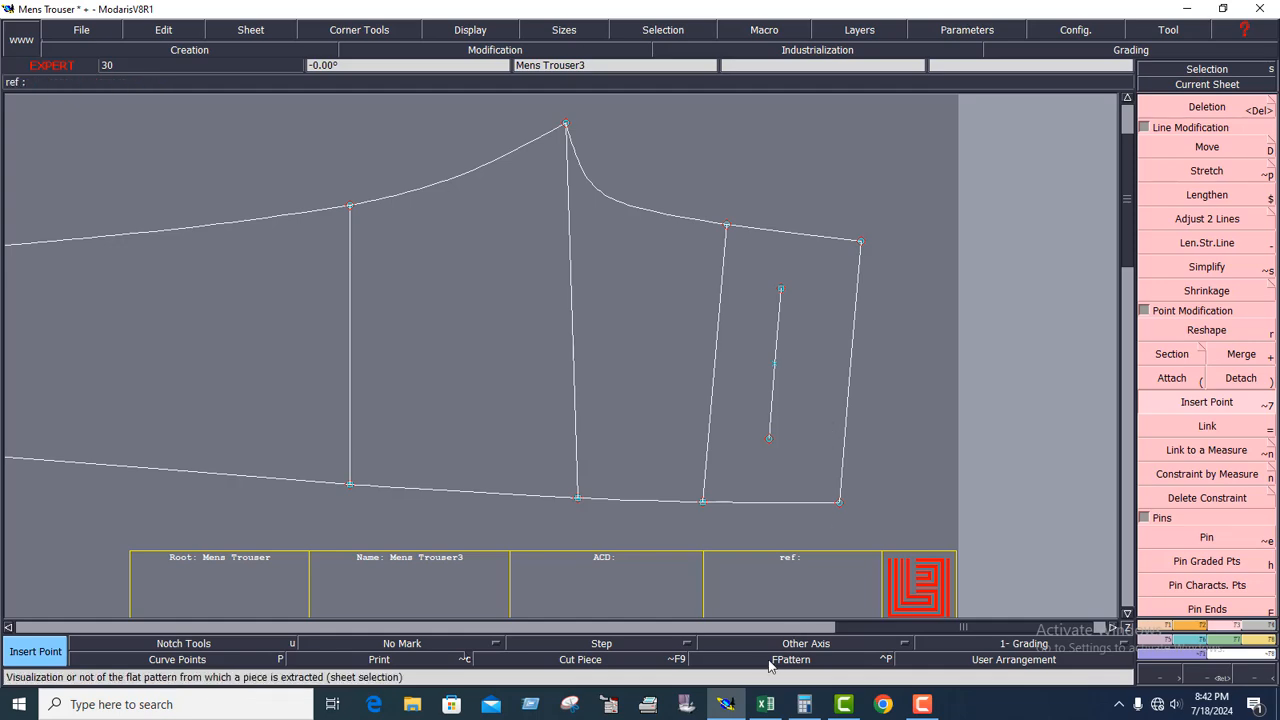
Switch to the Excel size chart and fill the XL back pocket width and depth cells (G25:G26) with yellow.
left_click(765, 704)
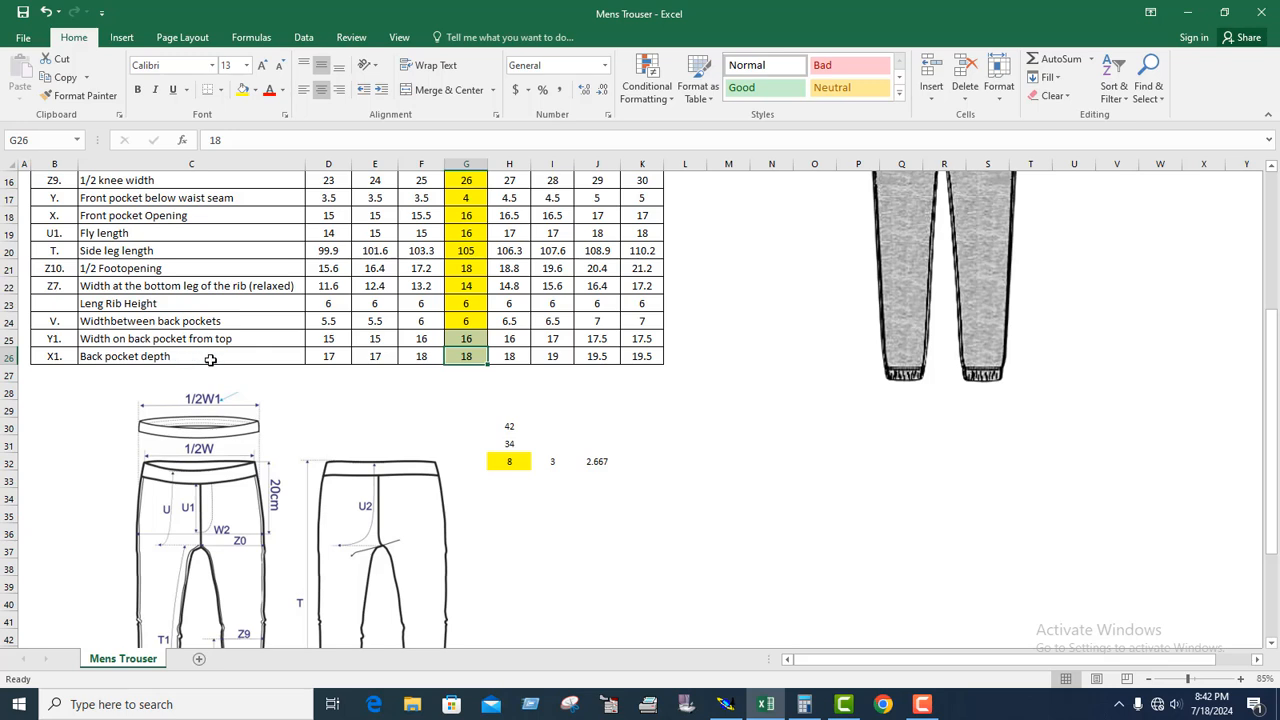
left_click(468, 338)
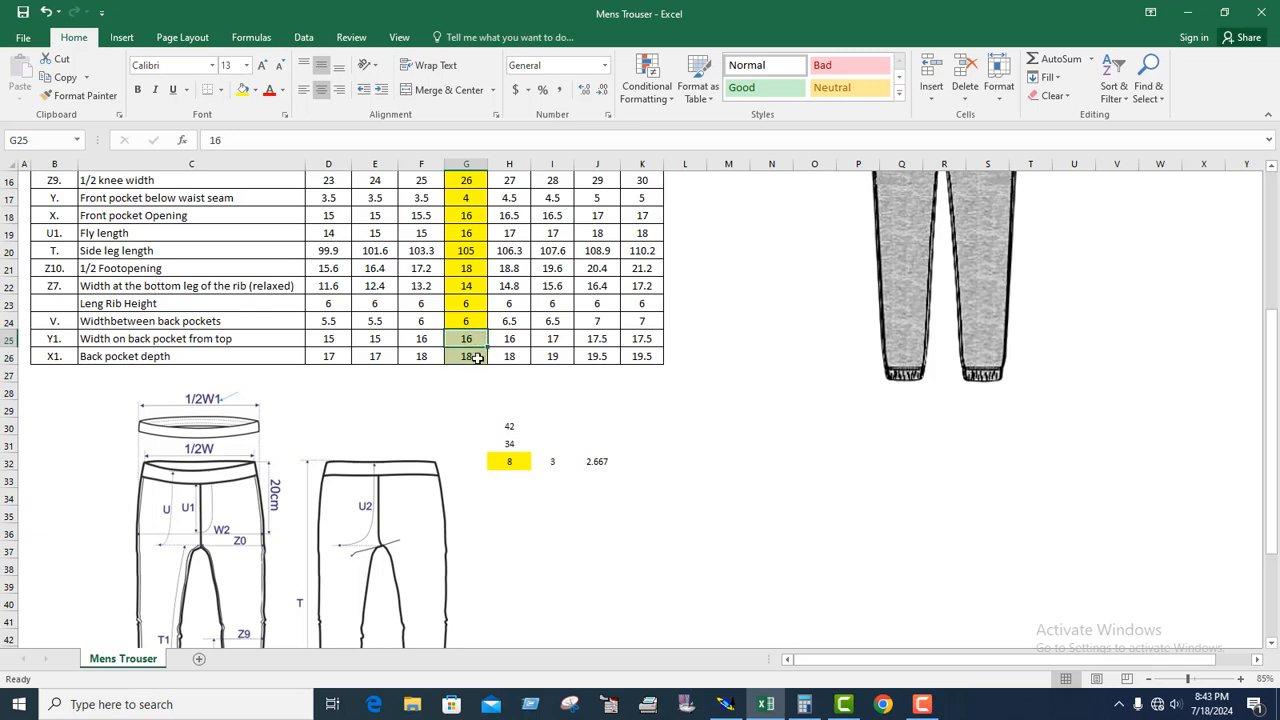
left_click(466, 357)
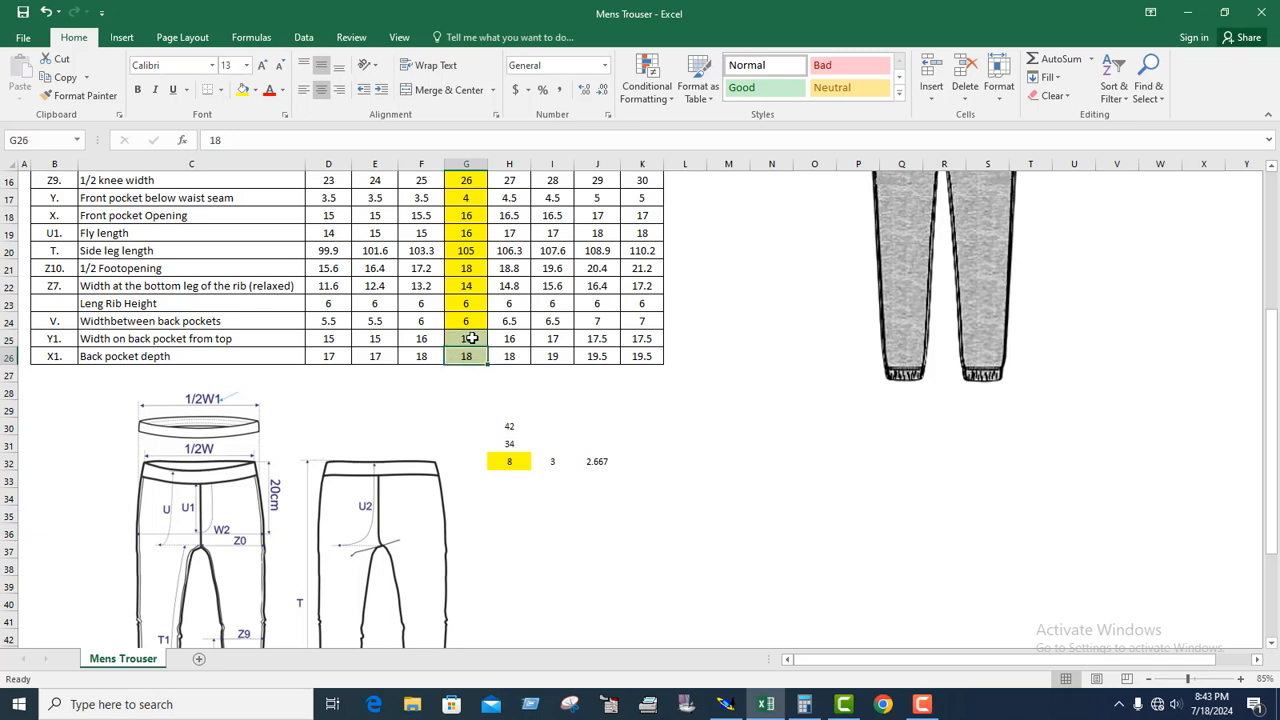
left_click_drag(466, 338, 467, 360)
left_click(242, 90)
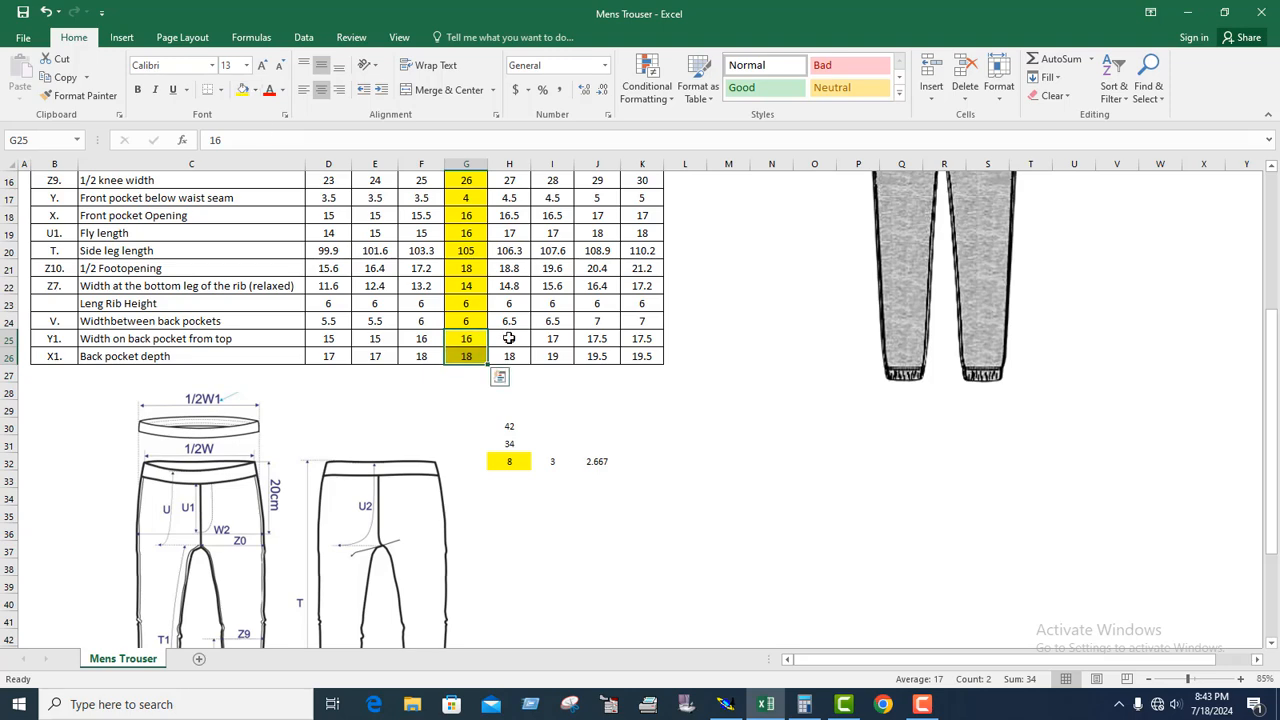
Return to Modaris and create a parallel of the pocket top line at 18 cm toward the leg for the pocket depth.
left_click(728, 706)
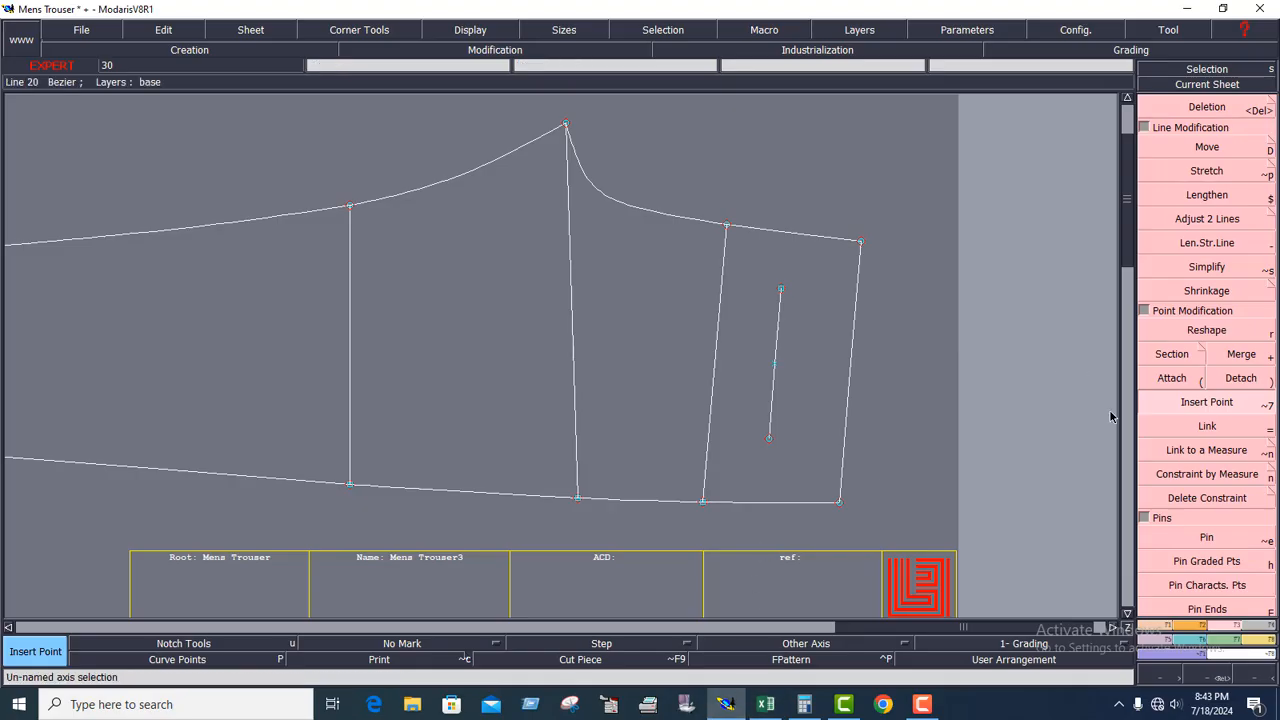
left_click(1165, 630)
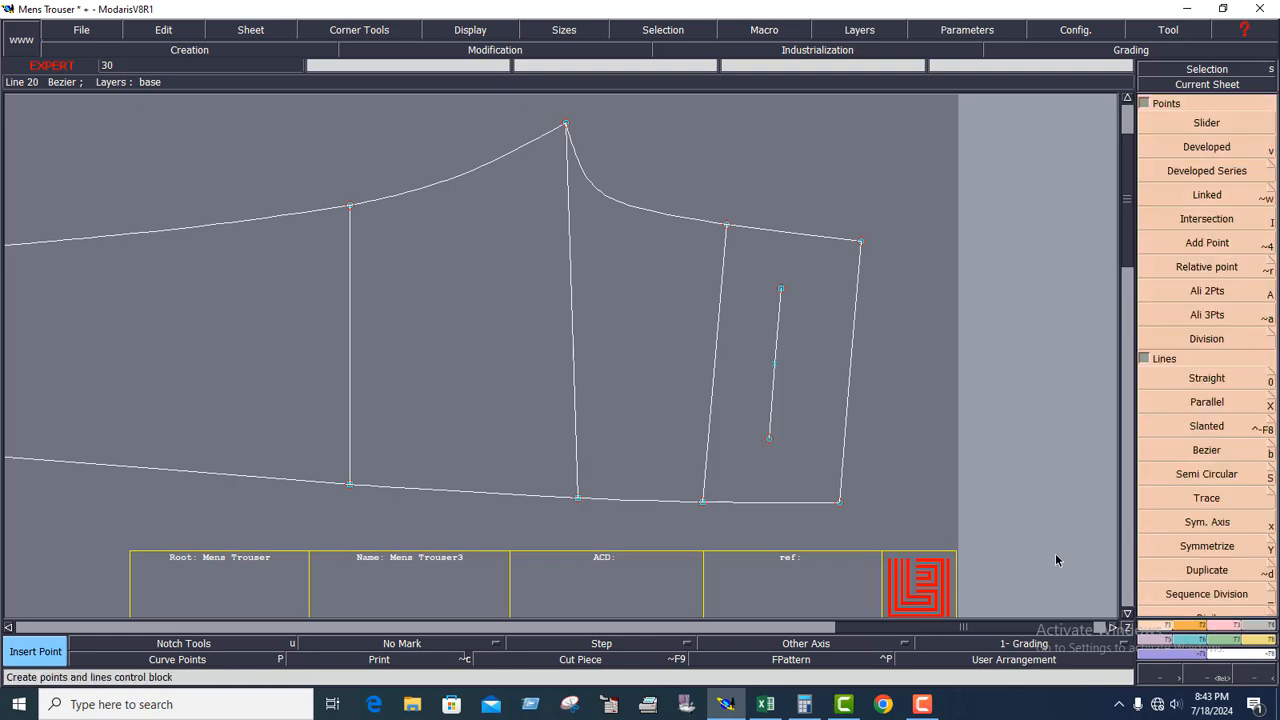
left_click(1207, 402)
left_click(777, 389)
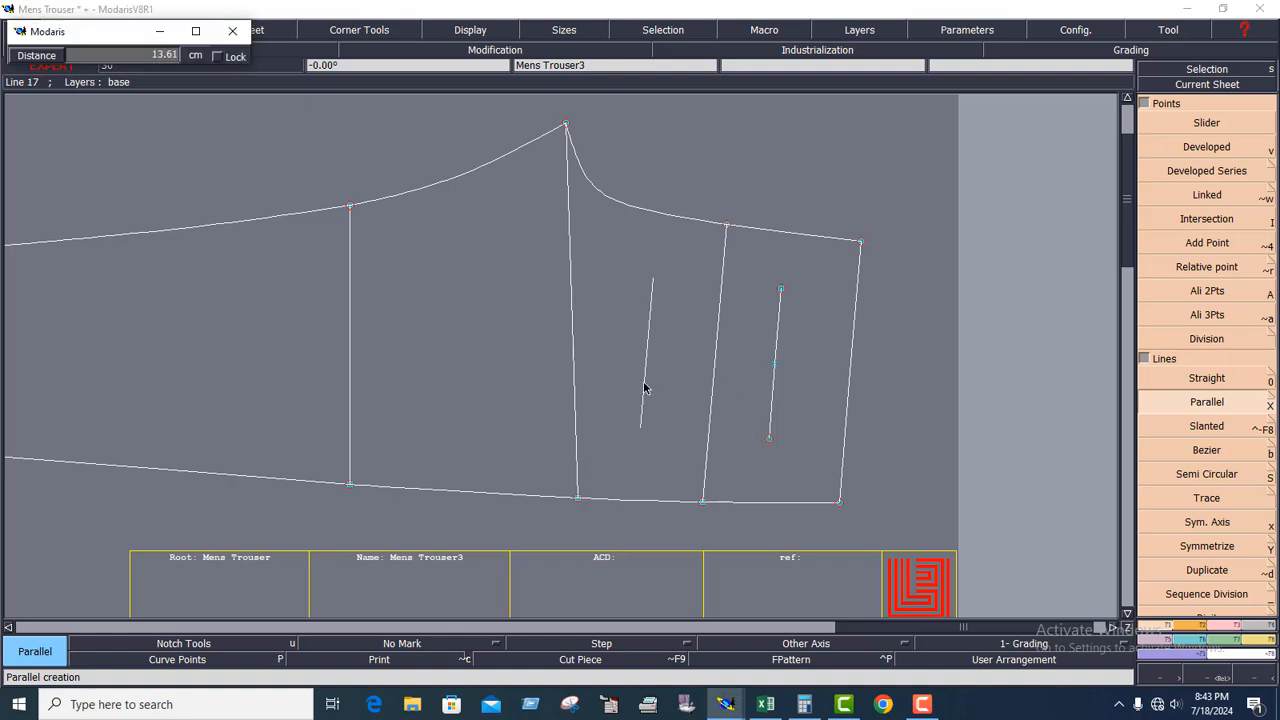
type("18")
key("Return")
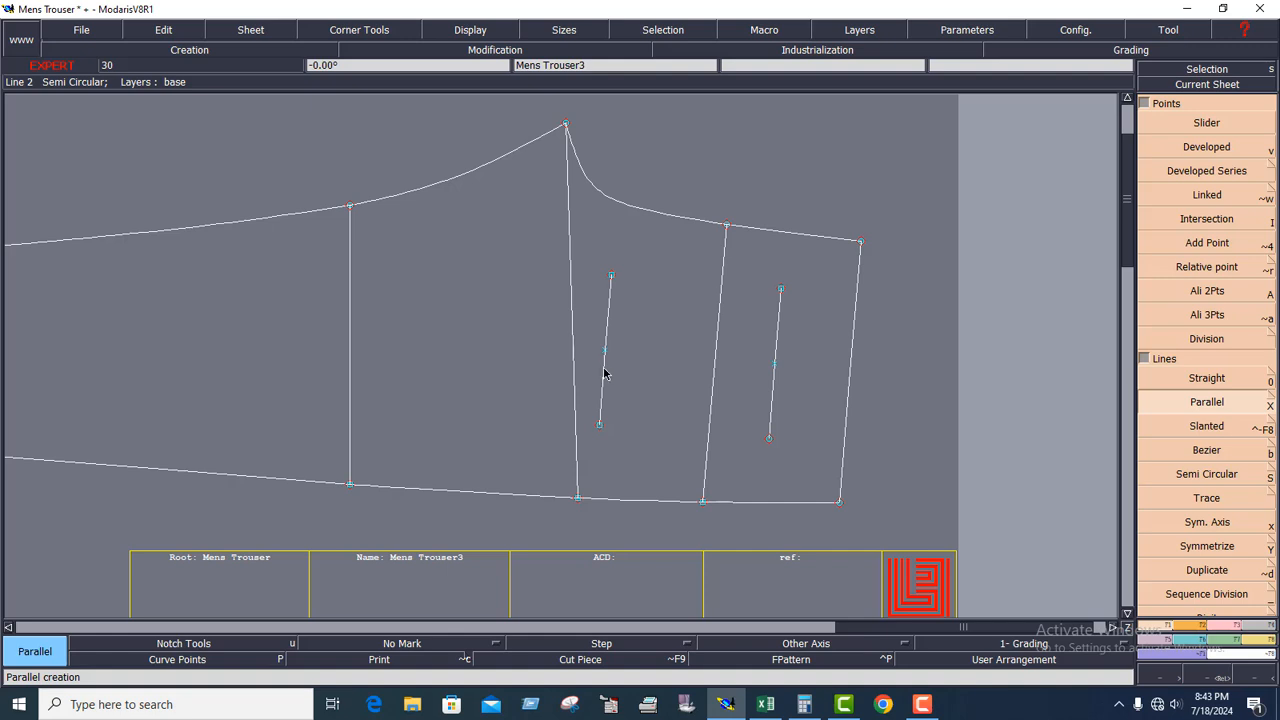
Create a second parallel from the pocket depth line, offset a short distance back toward the pocket top.
left_click(604, 373)
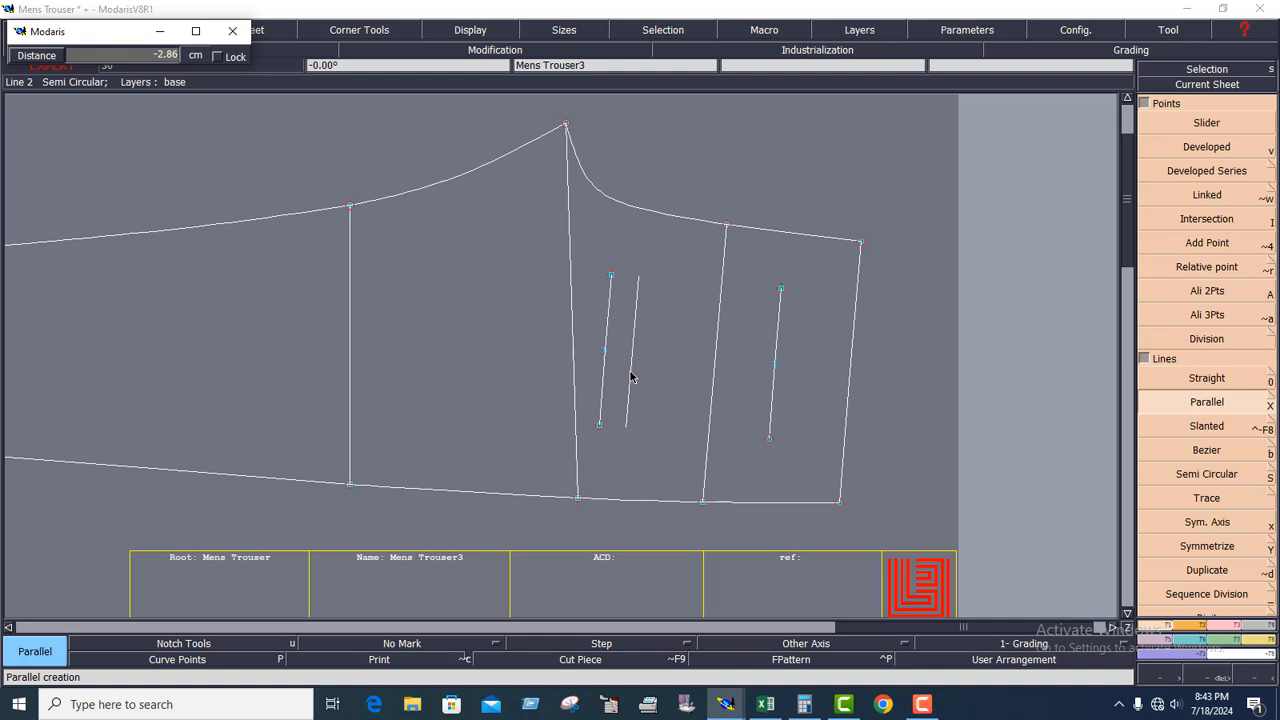
type("18.00")
key("BackSpace")
key("Return")
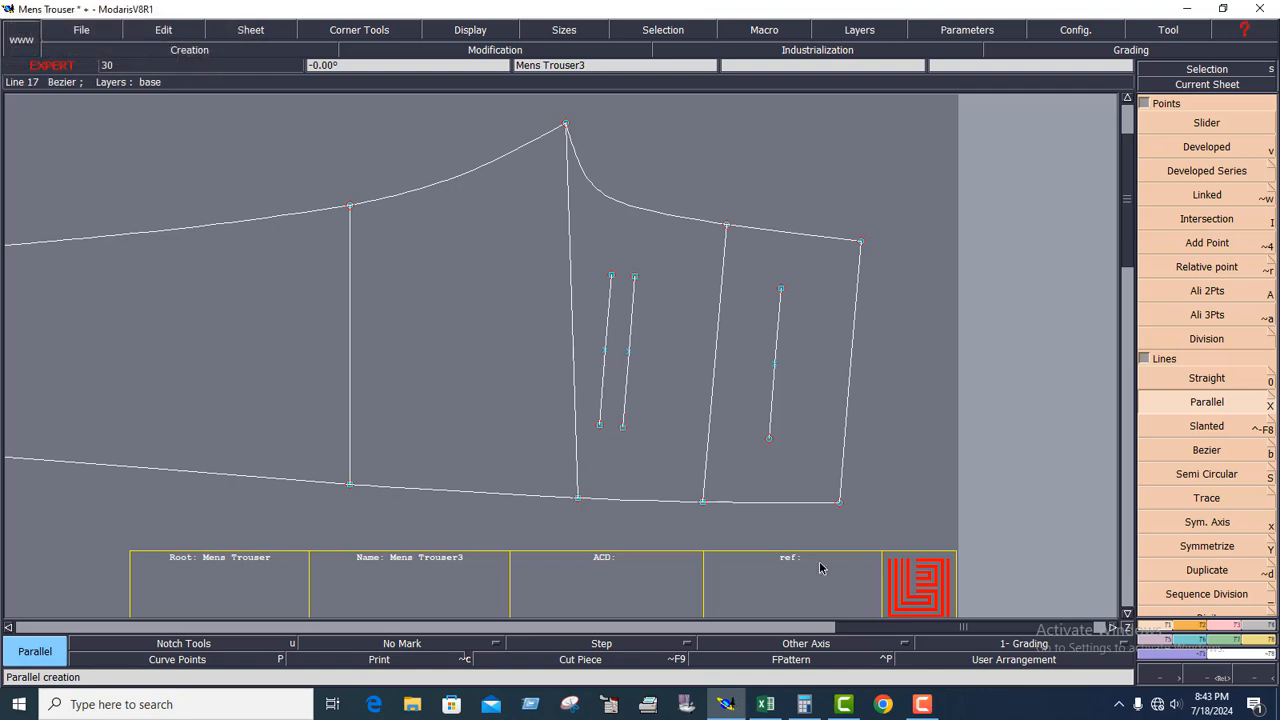
Create developed points on the inner pocket parallel, at -1 cm from its crotch-side end and 1 cm from its side-seam end.
left_click(1232, 632)
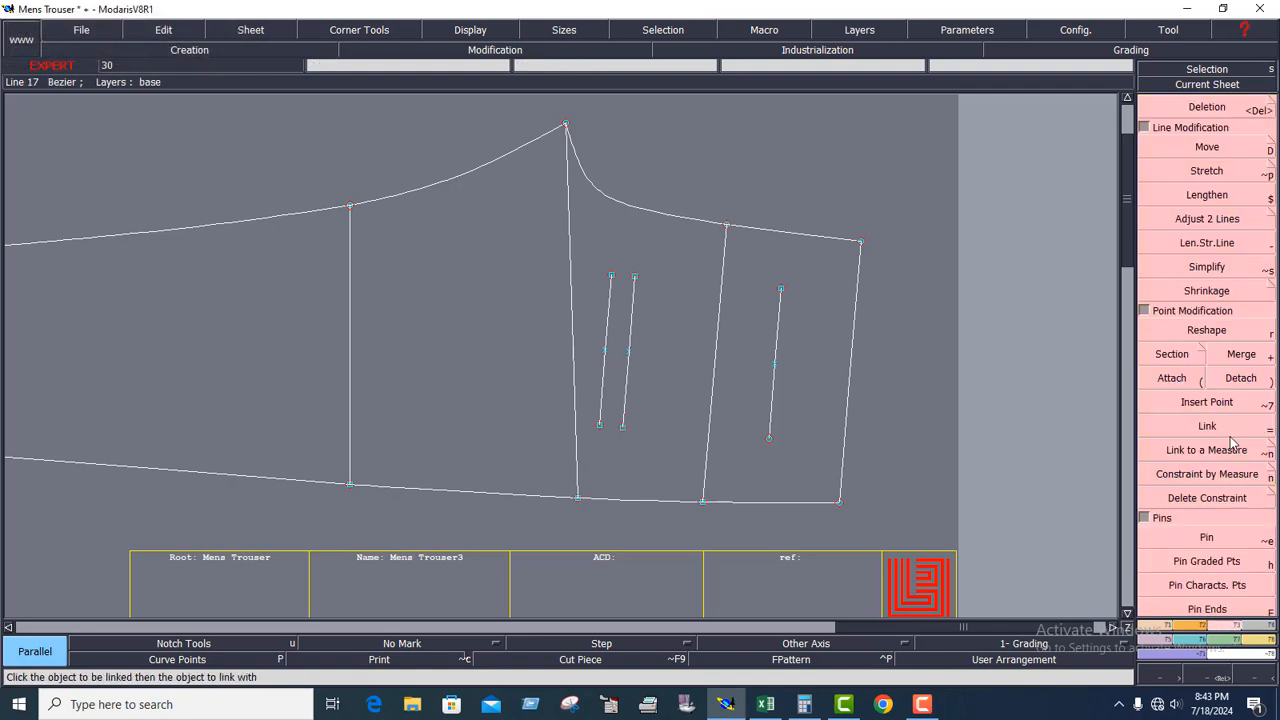
left_click(1162, 627)
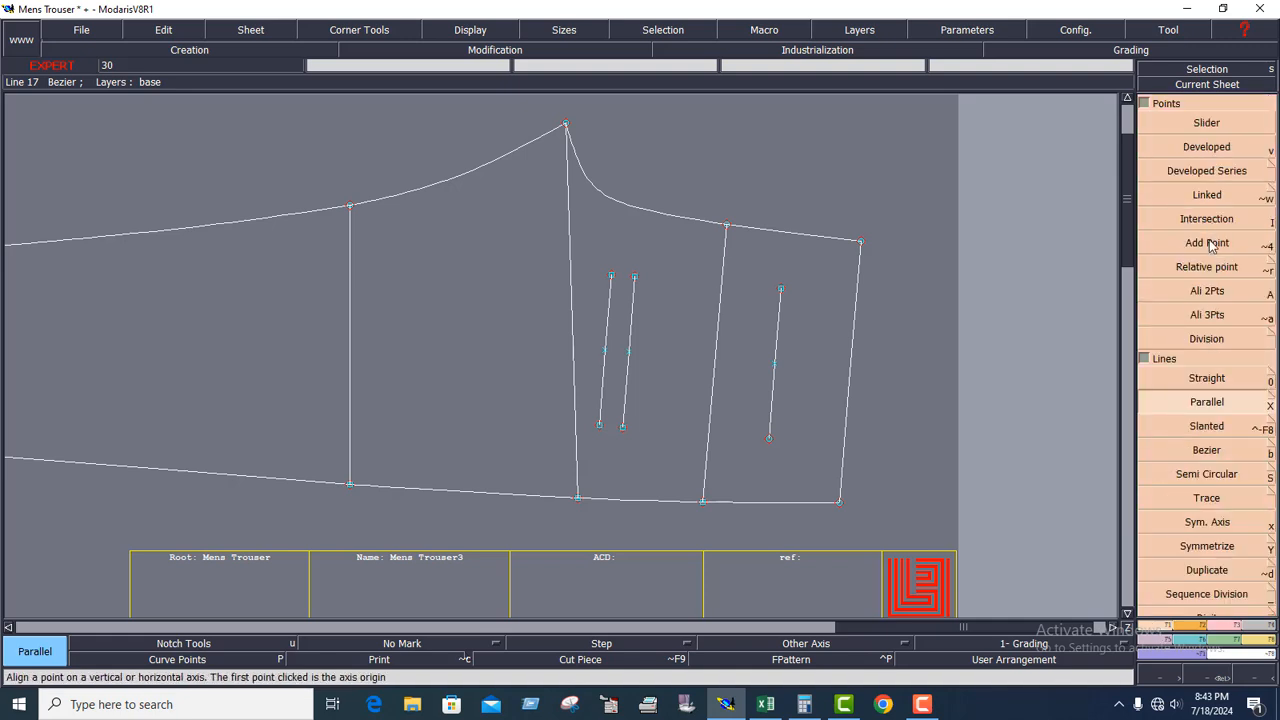
left_click(1212, 150)
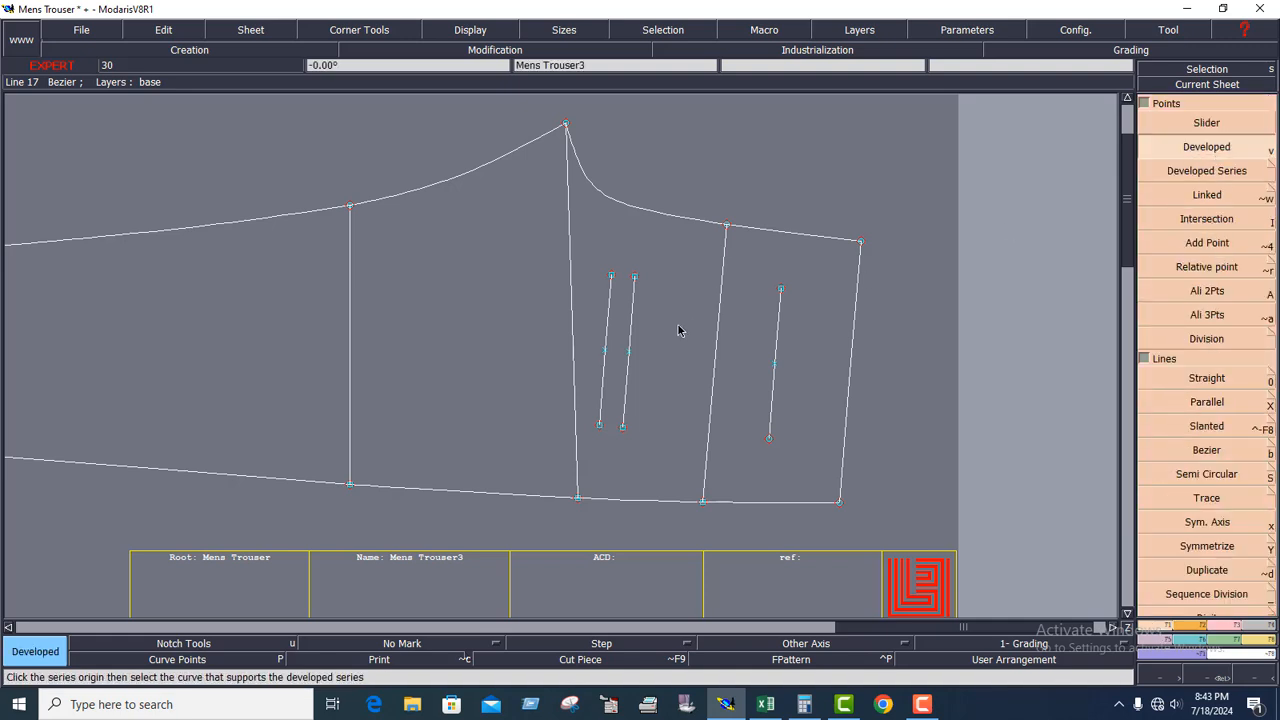
left_click(634, 278)
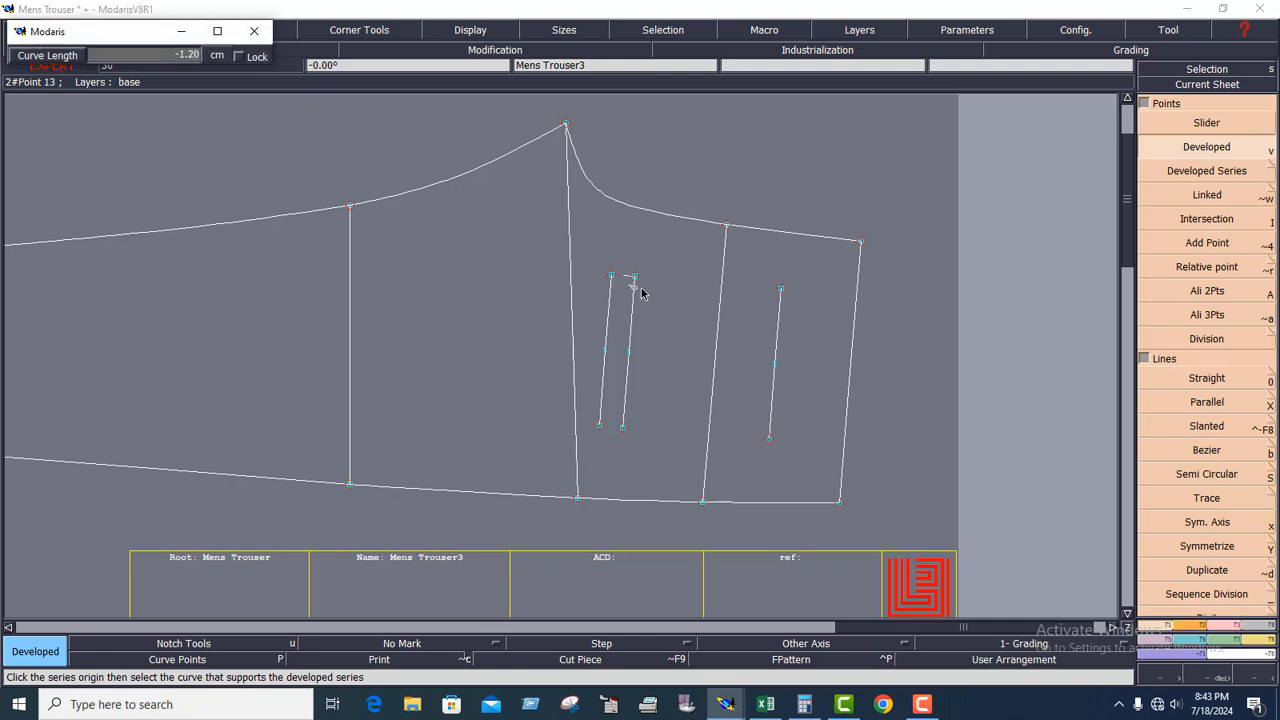
key("BackSpace")
type("-1")
key("Return")
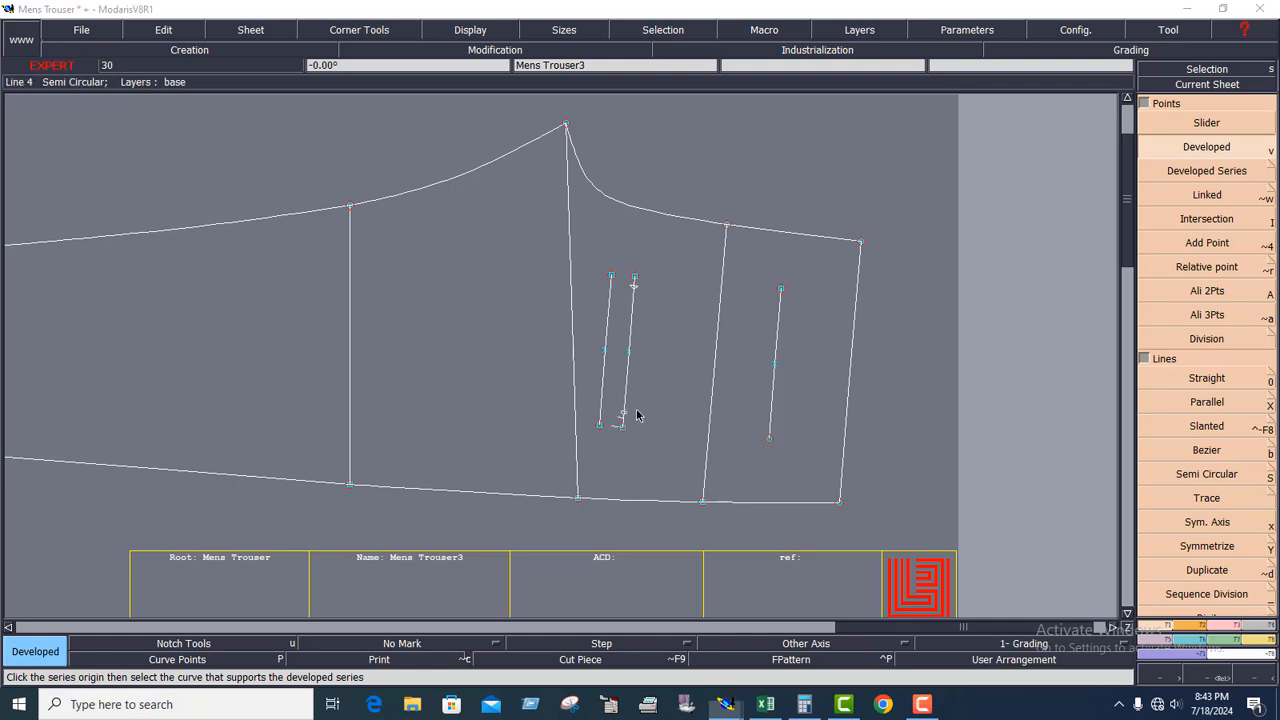
left_click(638, 414)
key("Down")
type("1")
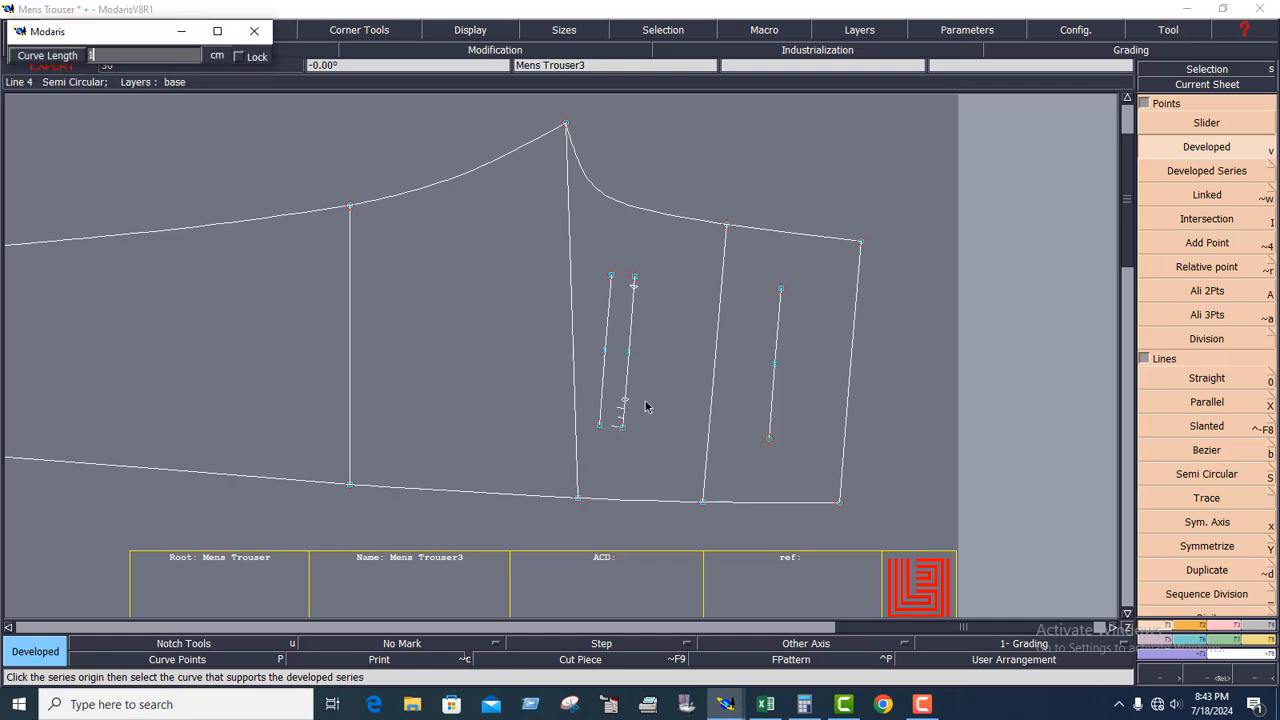
key("Return")
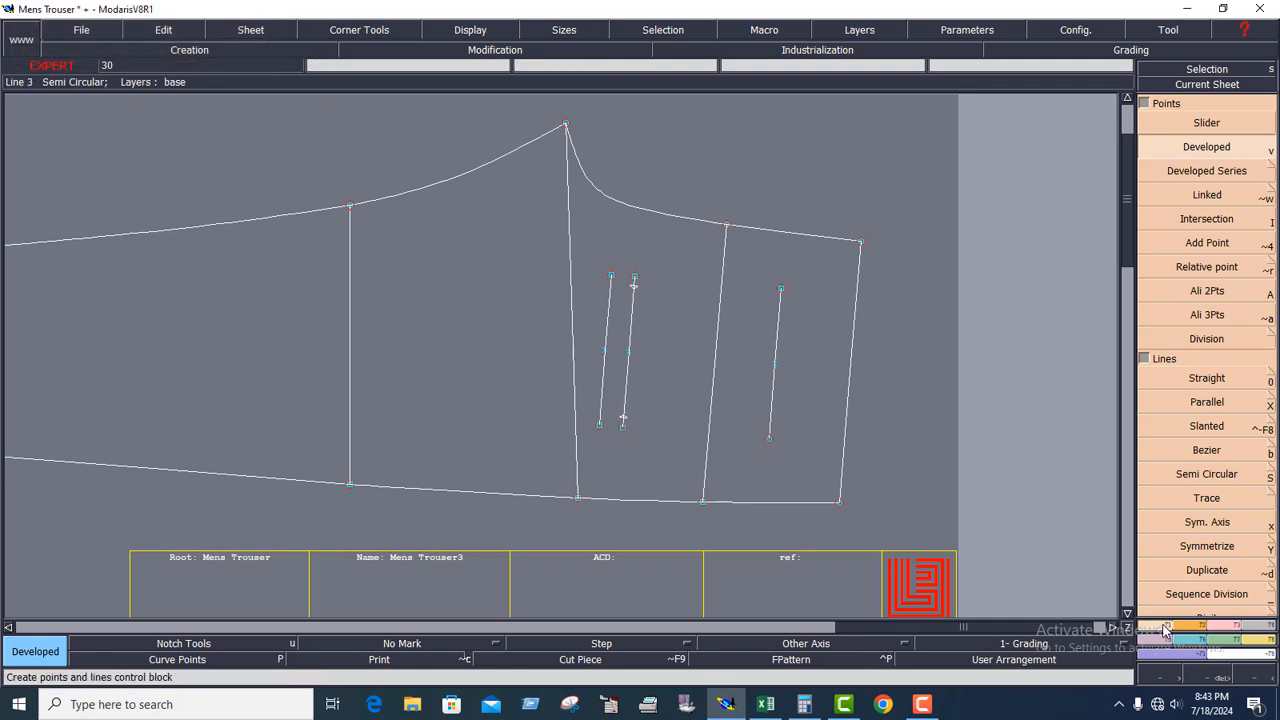
Draw the pocket's sides and pointed bottom with Bezier lines joining the top line's ends, the two developed points and the depth line's midpoint.
left_click(1155, 450)
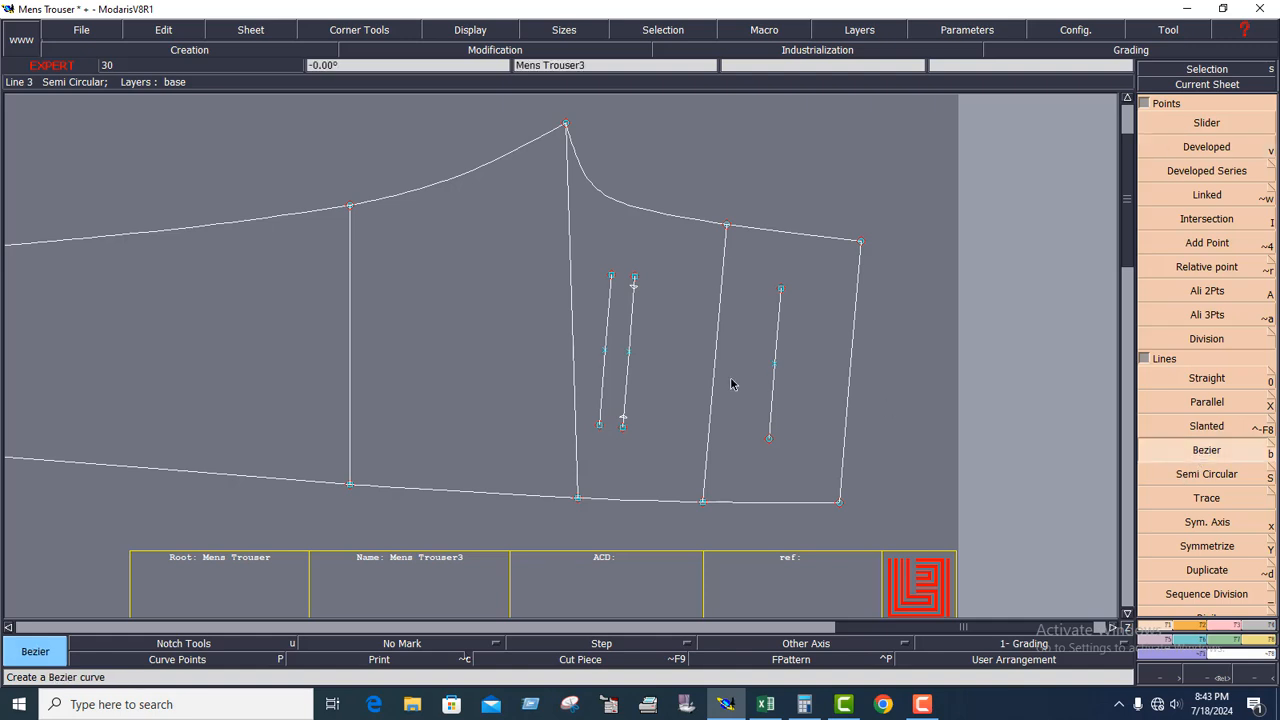
left_click(605, 351)
left_click(636, 287)
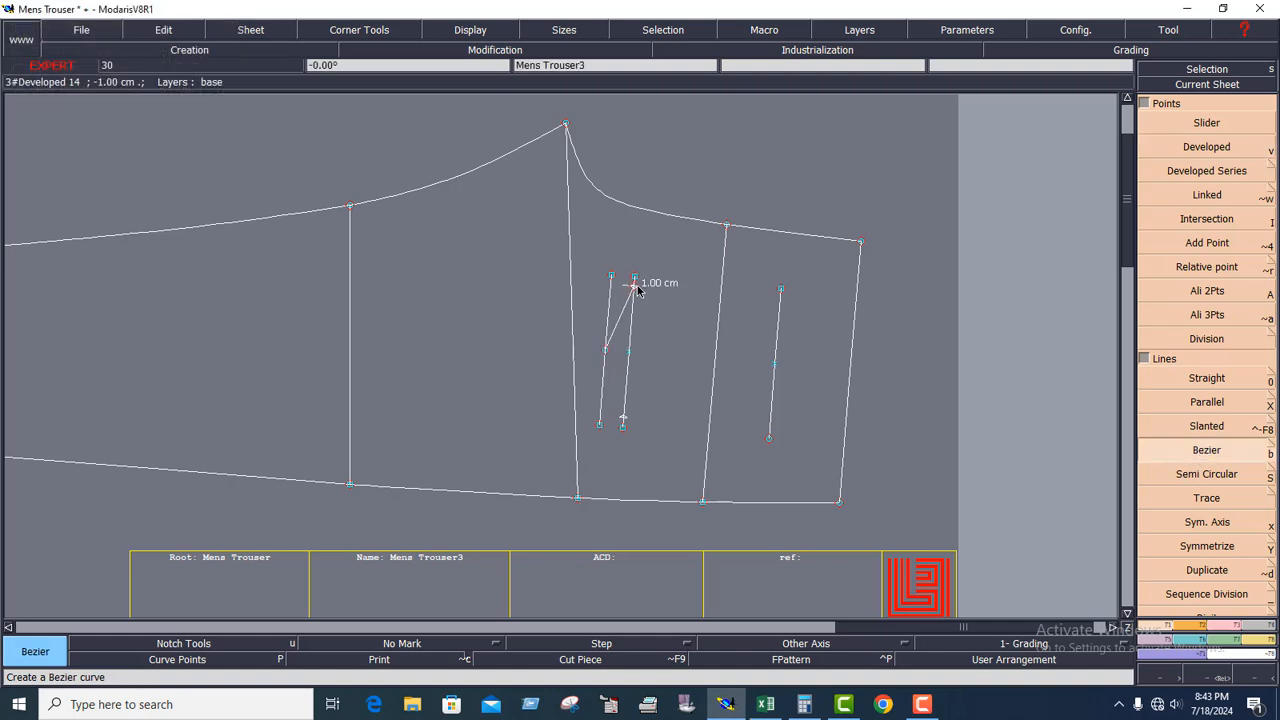
left_click(780, 289)
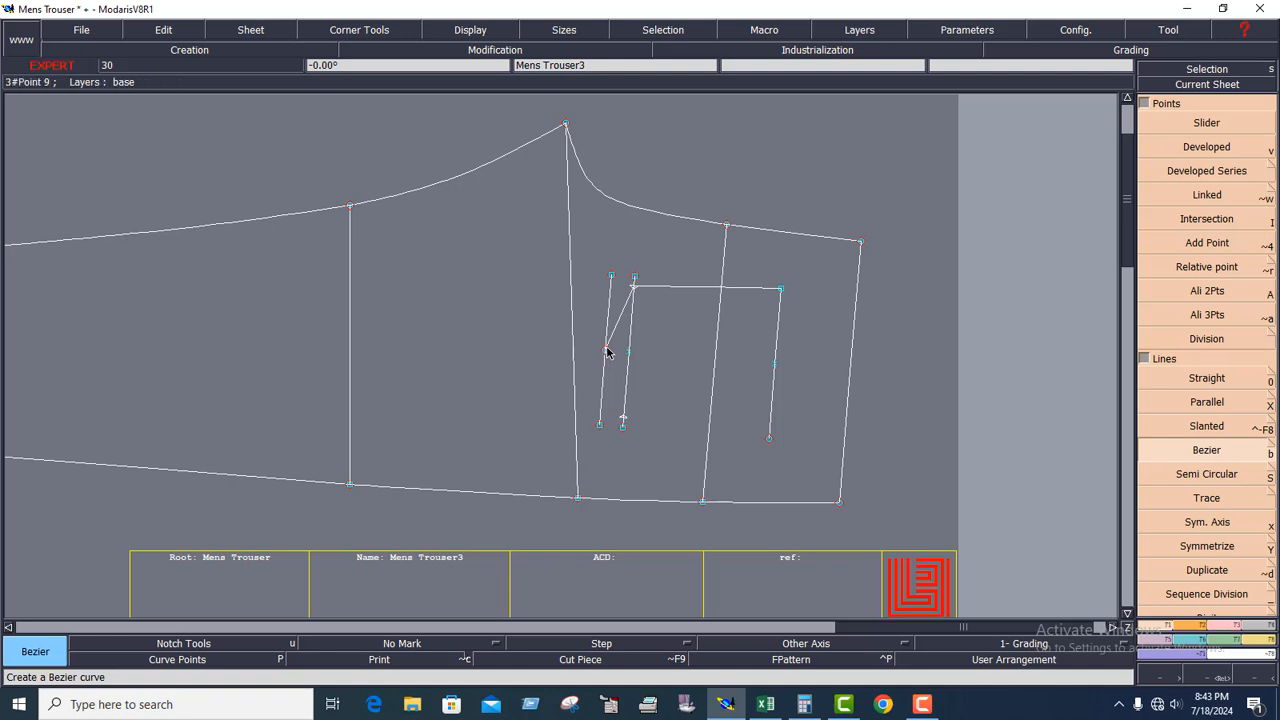
left_click(606, 351)
left_click(623, 419)
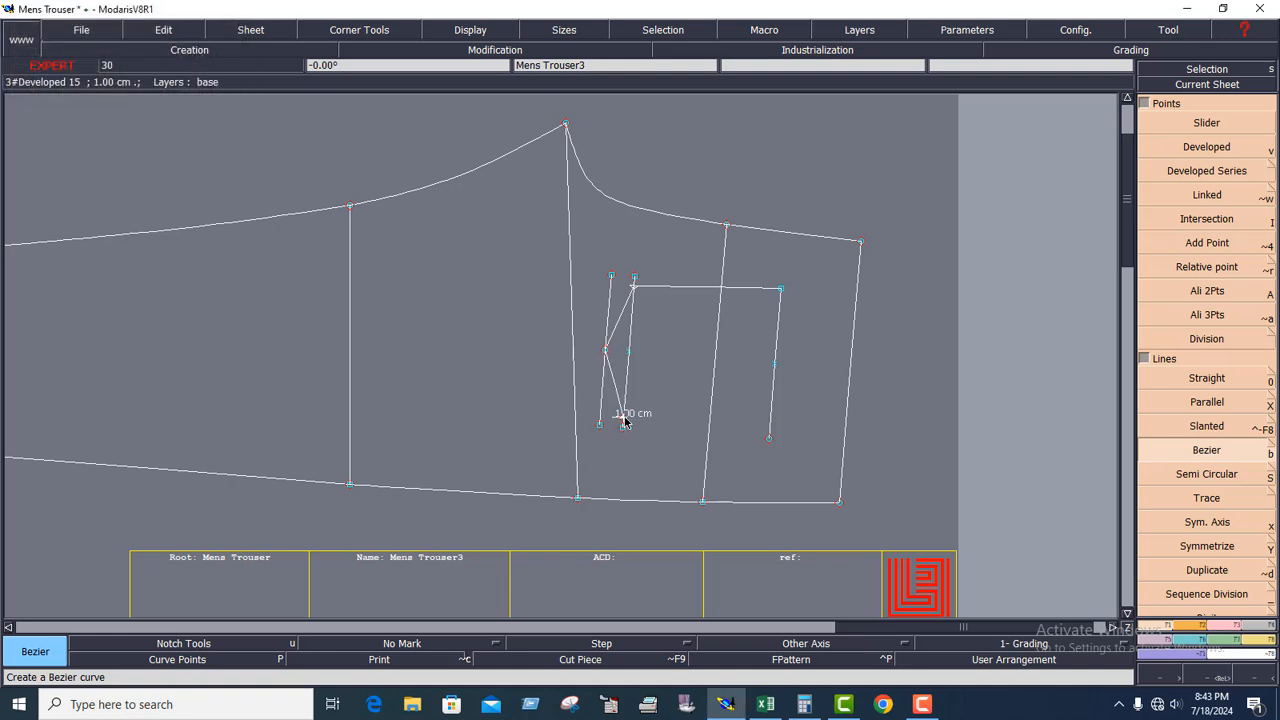
left_click(769, 439)
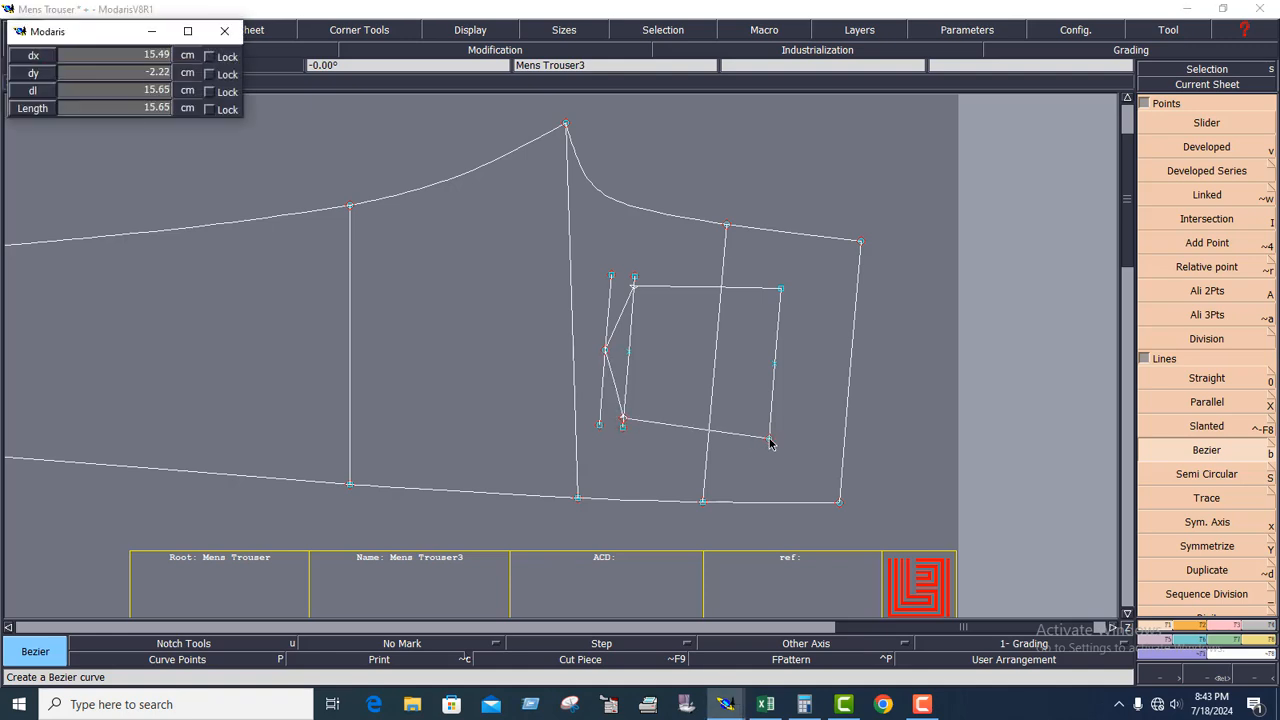
left_click(1208, 678)
left_click_drag(263, 95, 887, 516)
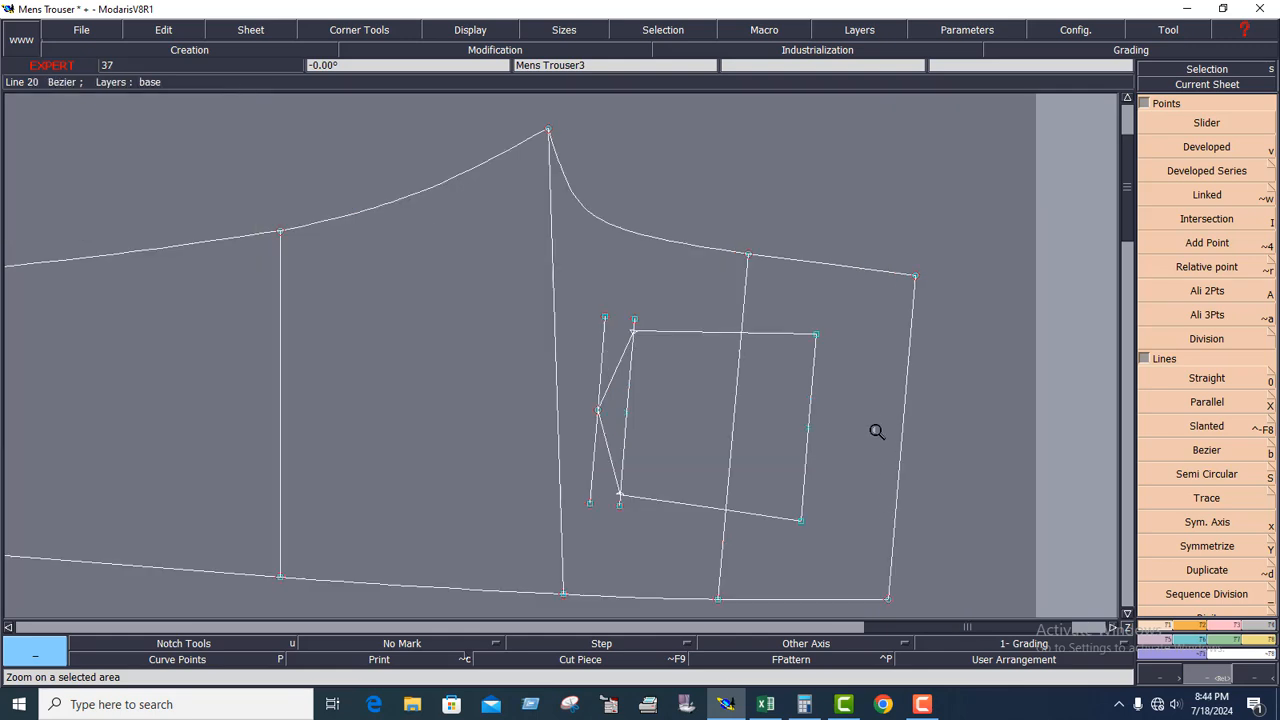
left_click(735, 535)
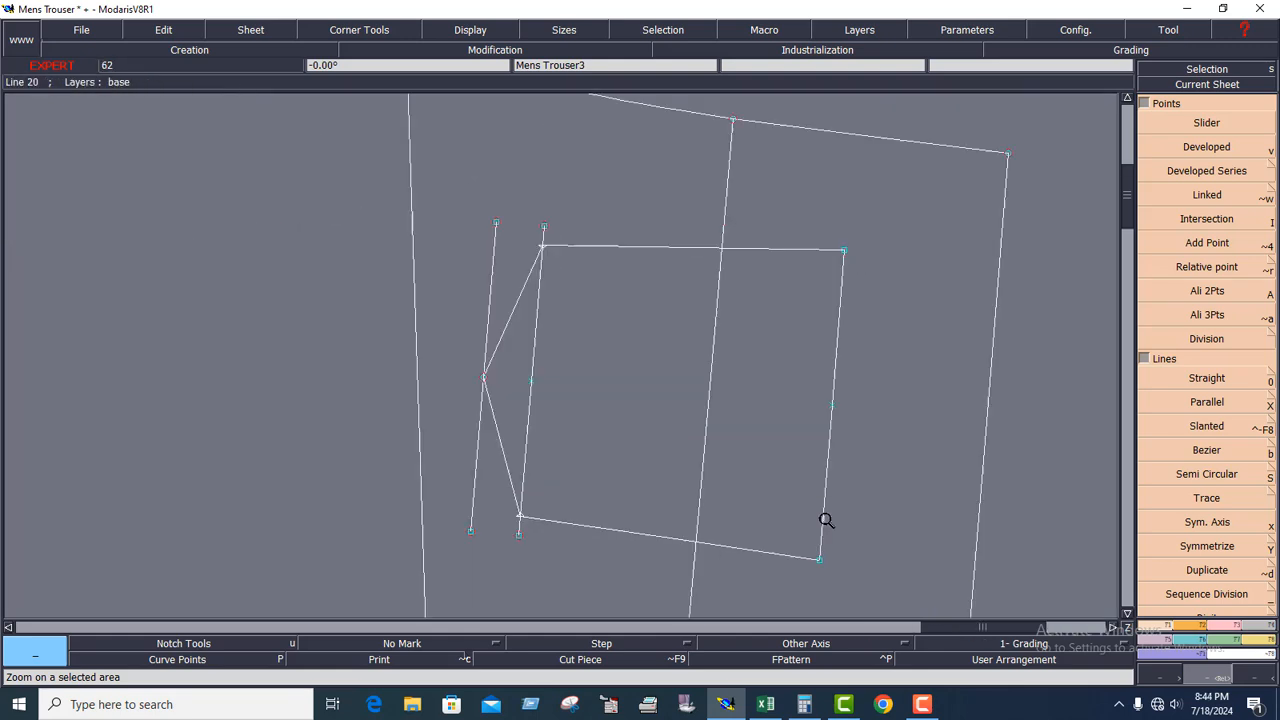
Insert the two developed points at the pocket's lower corners into their curve on the back piece.
left_click(1180, 86)
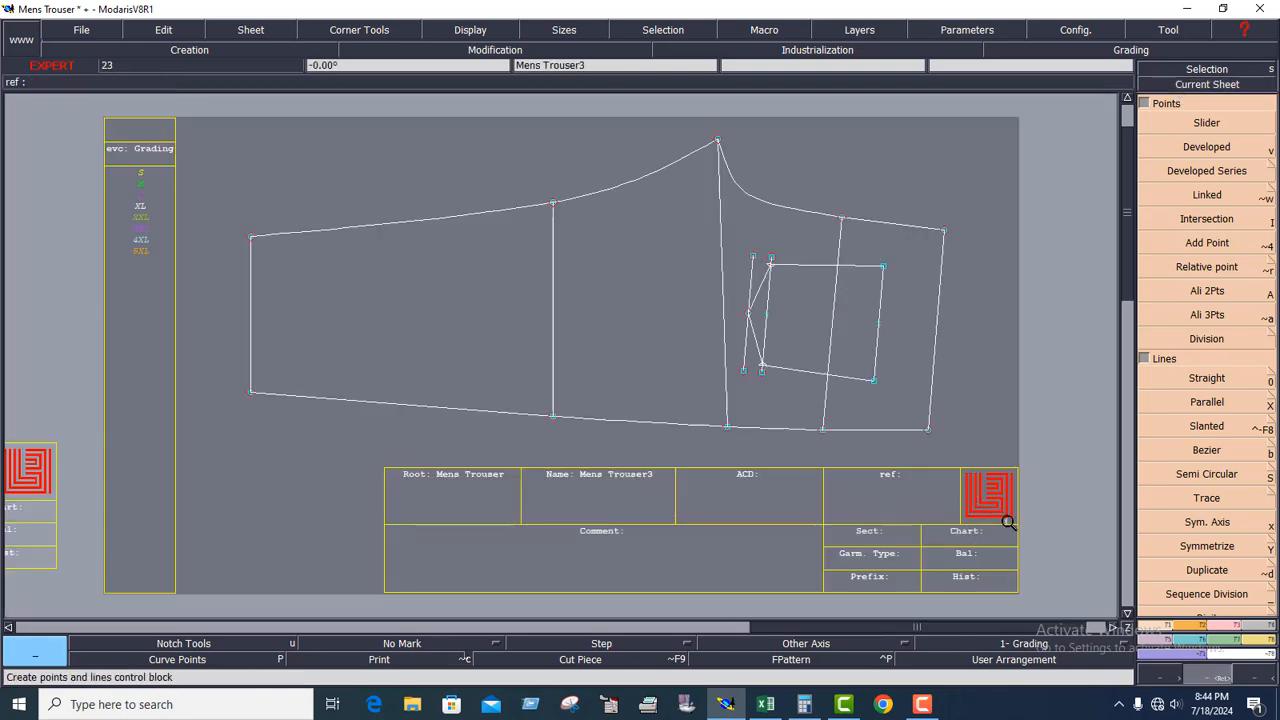
left_click_drag(1008, 522, 1011, 529)
left_click(1224, 627)
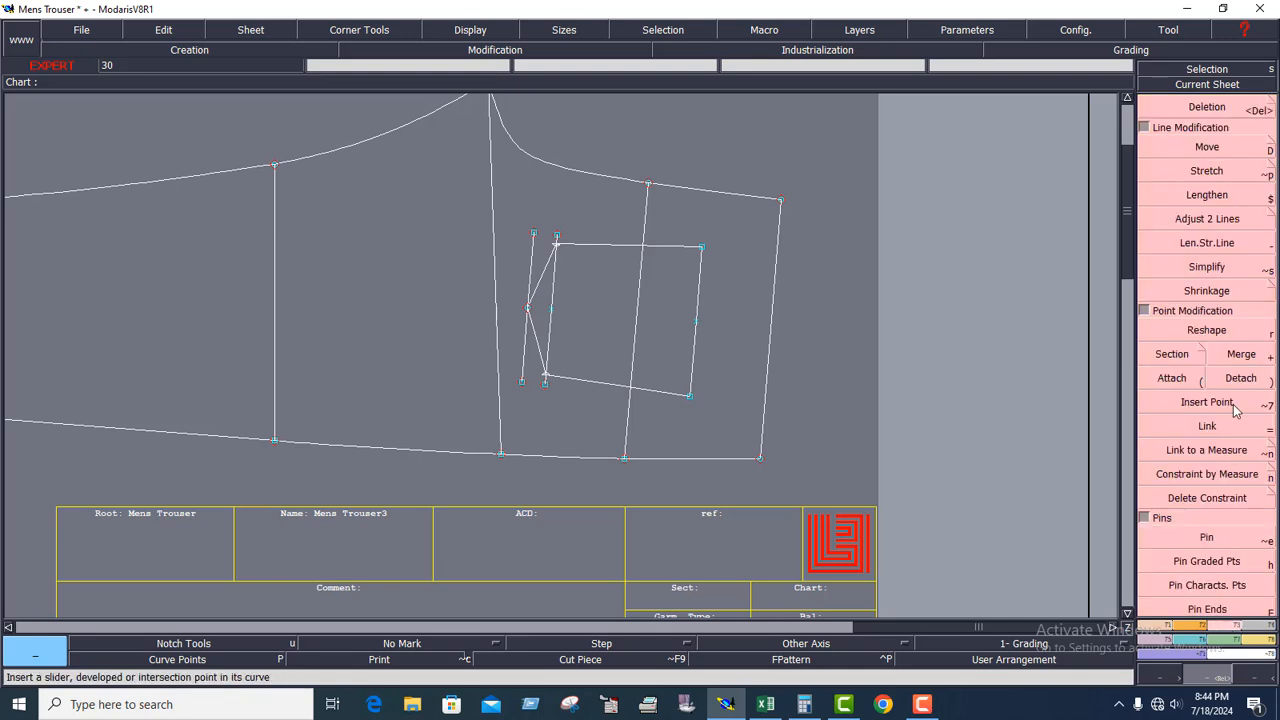
left_click(1234, 410)
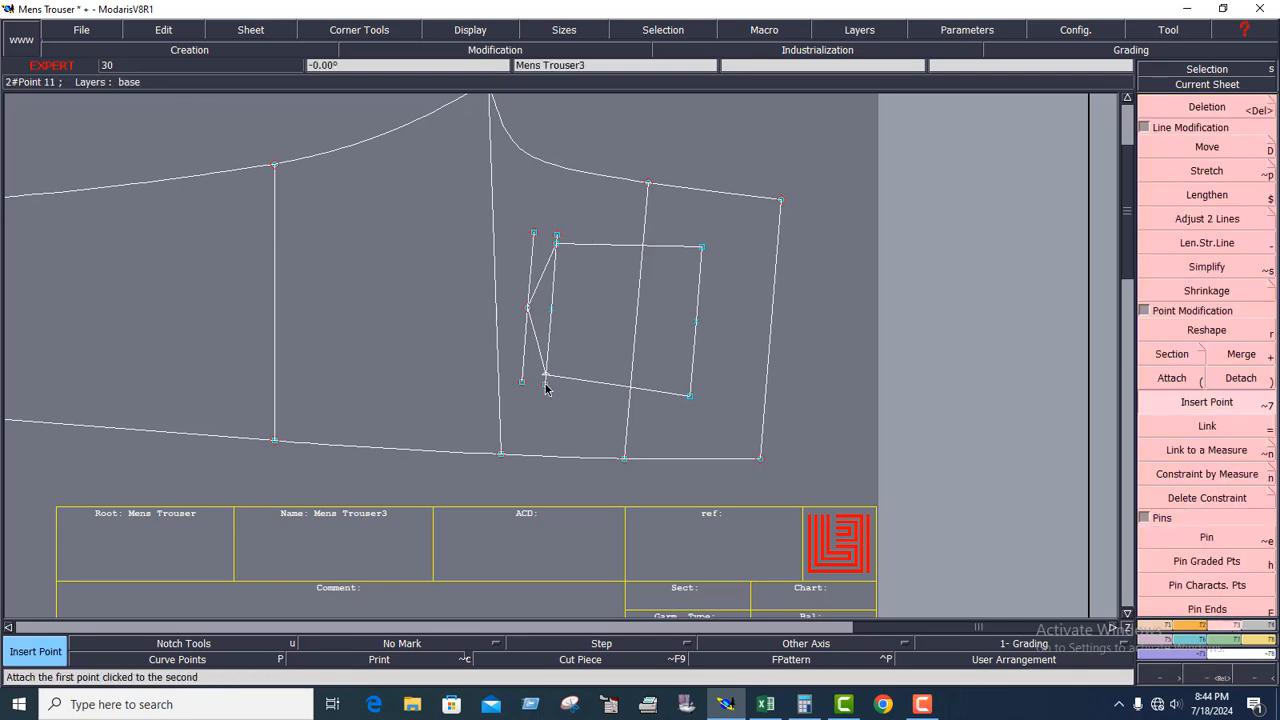
Delete the two construction parallels at the pocket's pointed end, leaving only the pocket outline.
left_click(1207, 107)
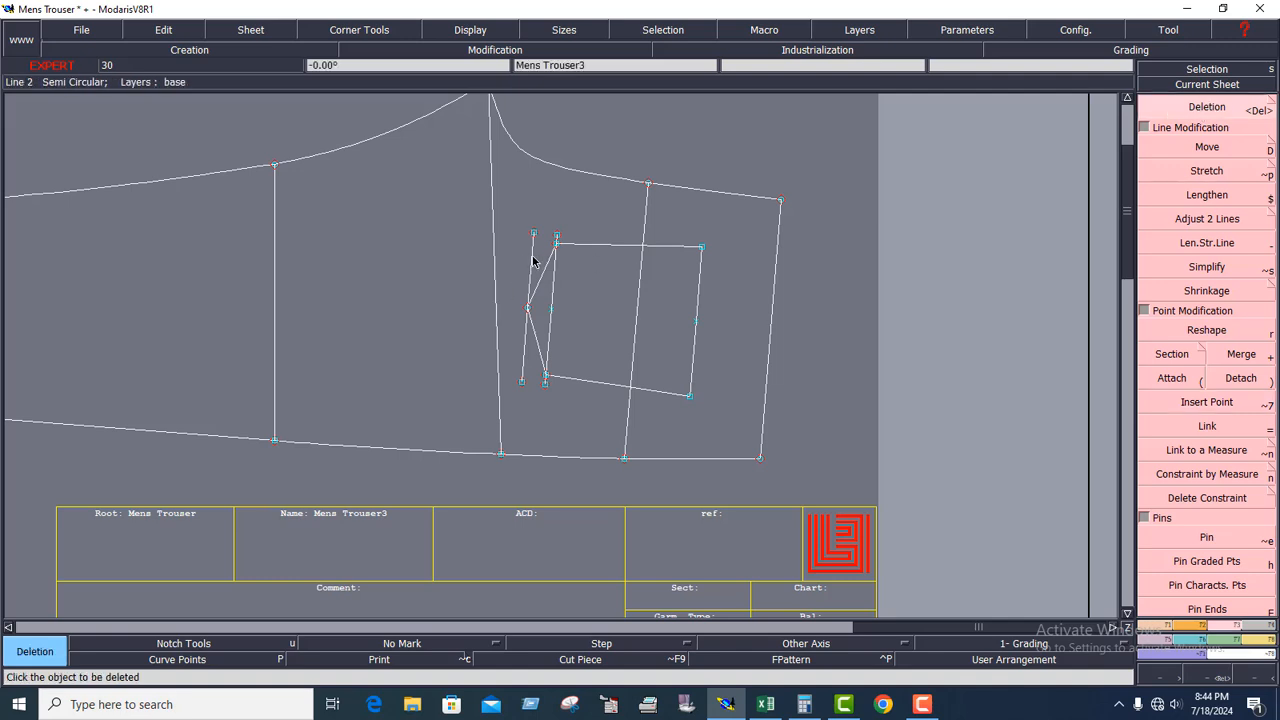
left_click(533, 261)
left_click(553, 281)
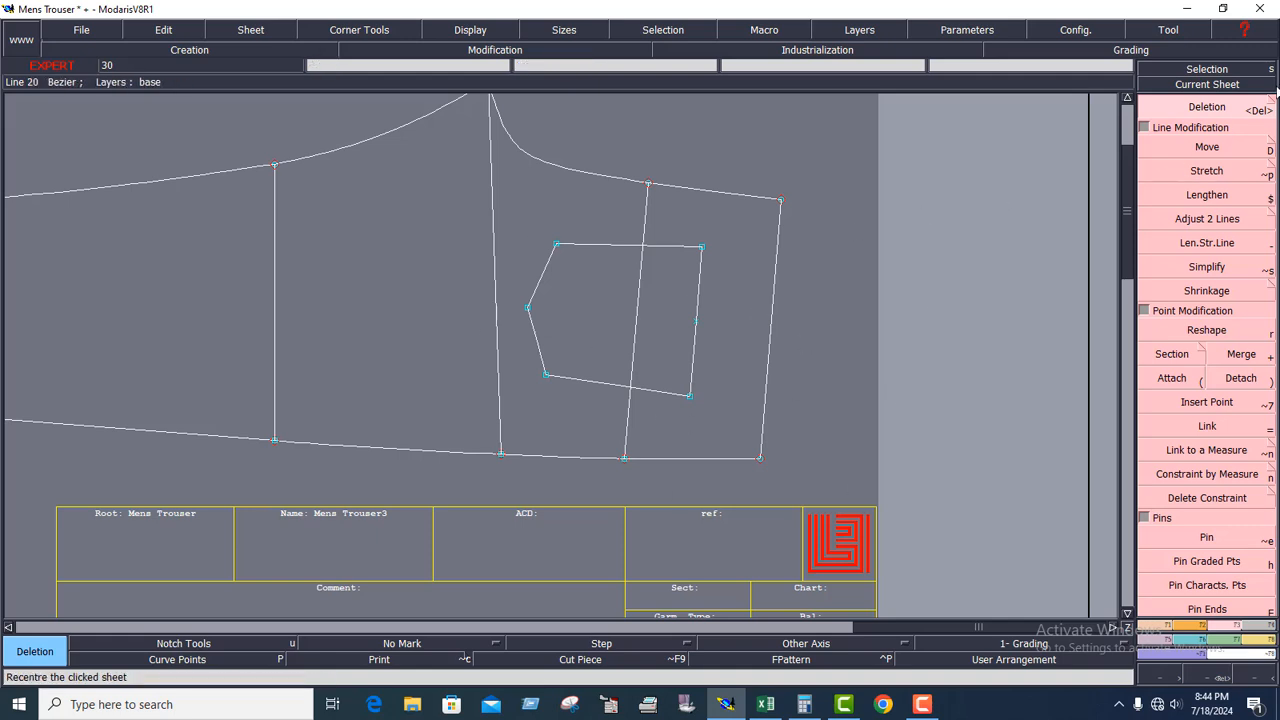
left_click(1232, 87)
left_click(664, 315)
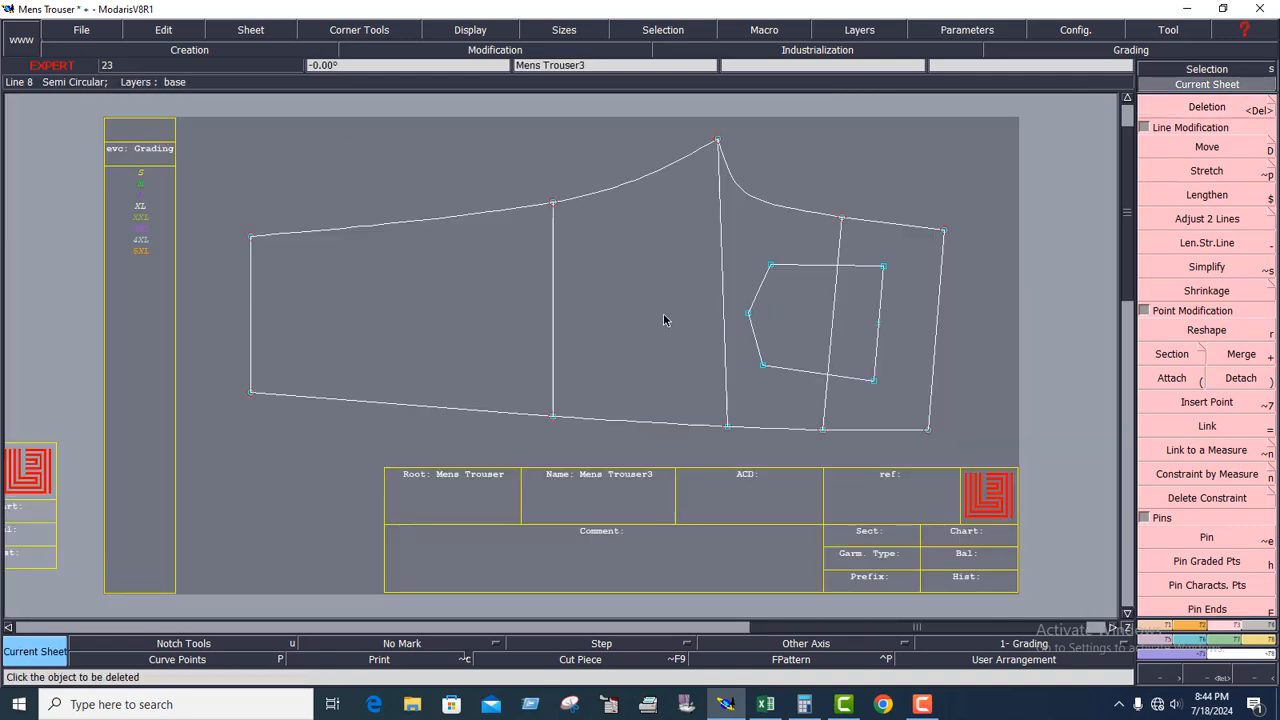
Arrange all the sheets on the desk and recentre the back trouser sheet containing the pocket.
key("8")
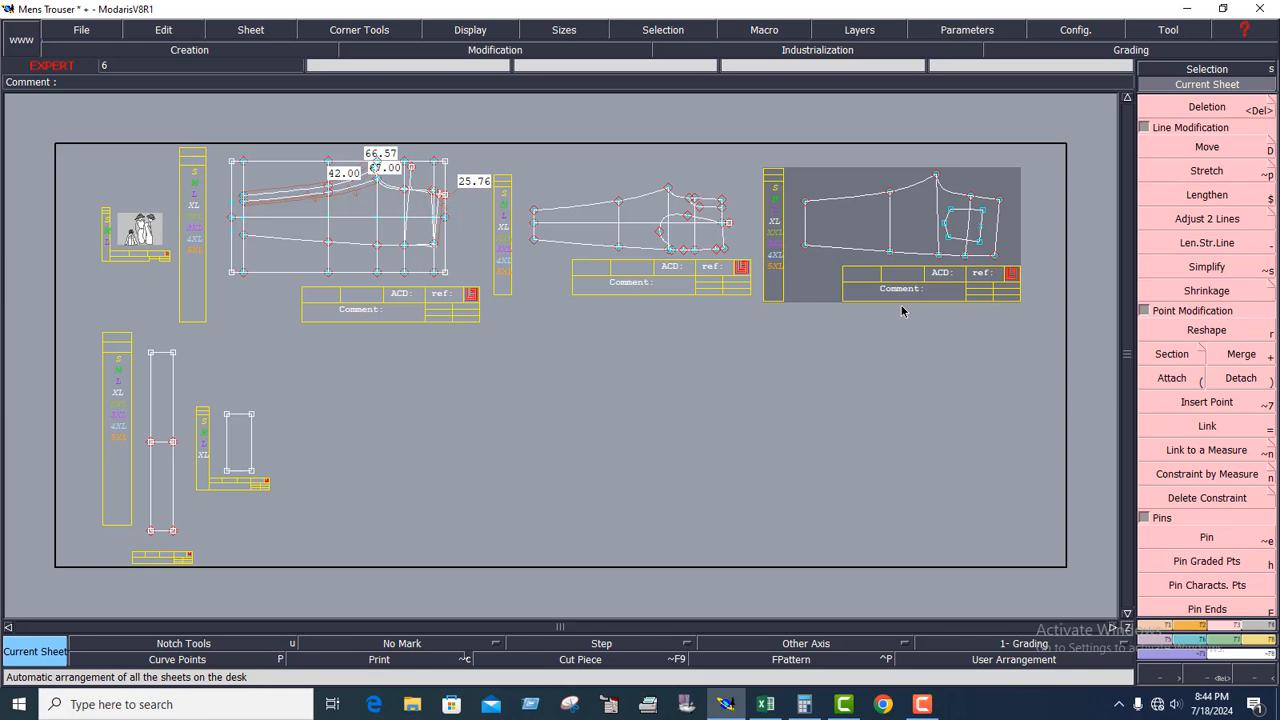
left_click(1224, 85)
left_click(960, 220)
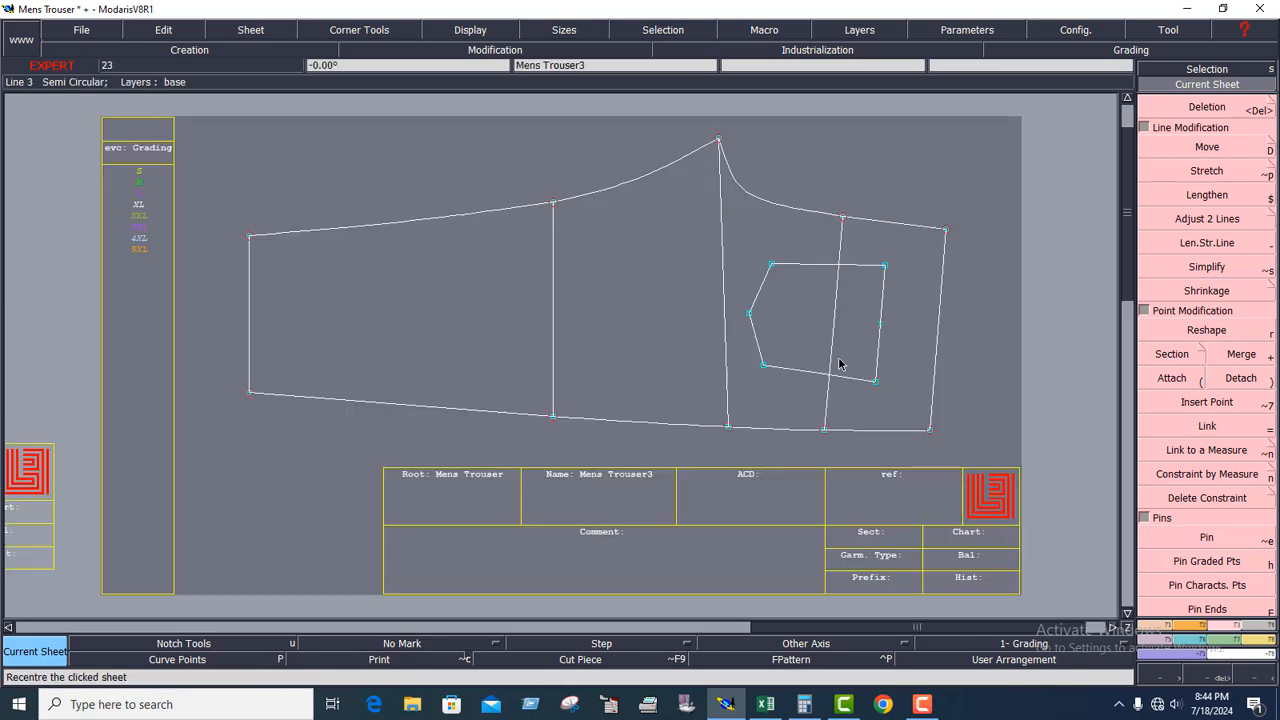